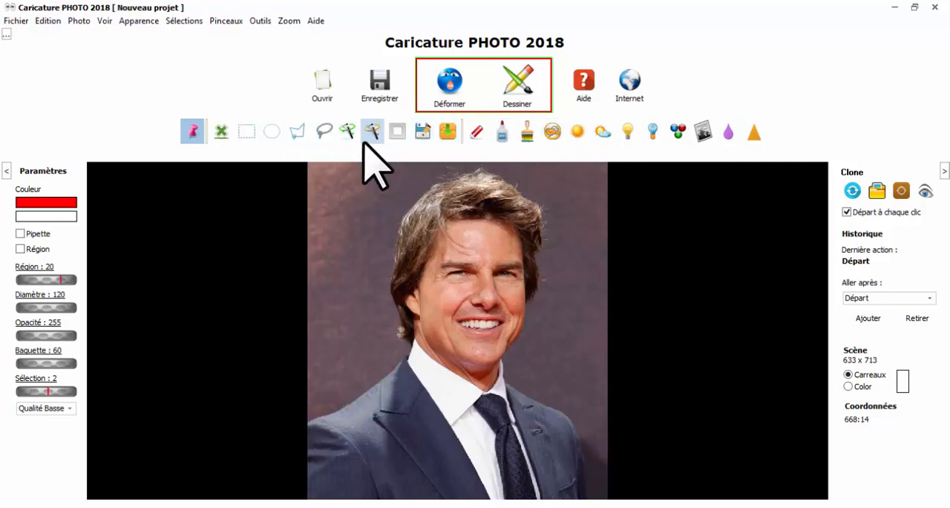
Erase a vertical strip of the background beside the head with the eraser at diameter 120, and undo the erasure
{"action": "left_click", "coordinate": [190, 132]}
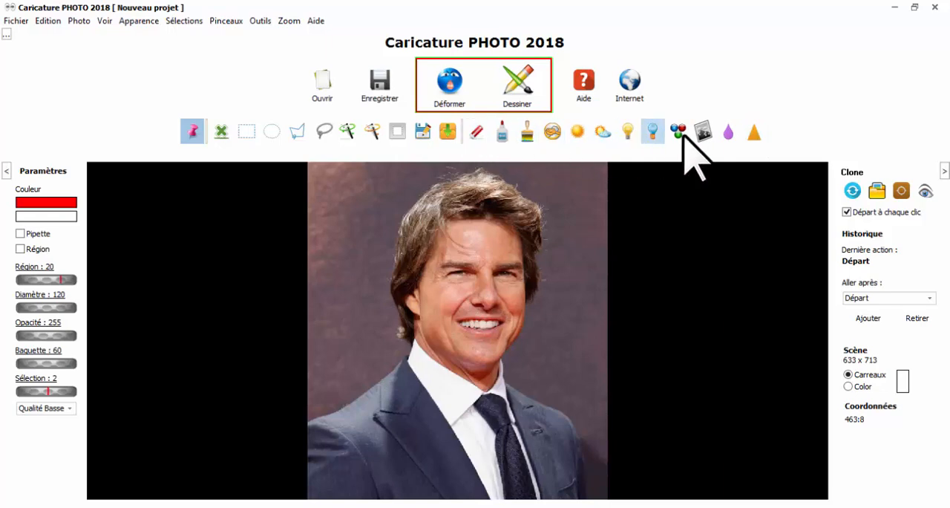
{"action": "left_click", "coordinate": [475, 133]}
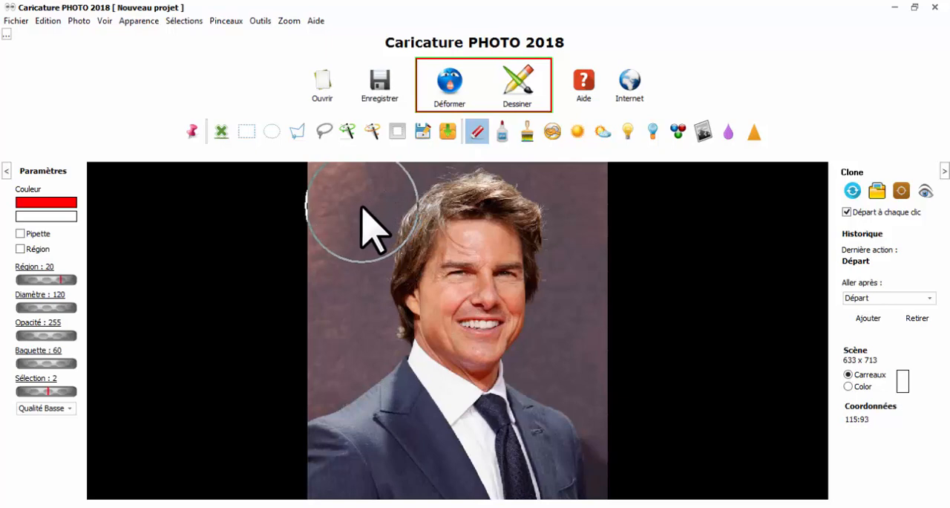
{"action": "left_click_drag", "start_coordinate": [361, 208], "coordinate": [370, 351]}
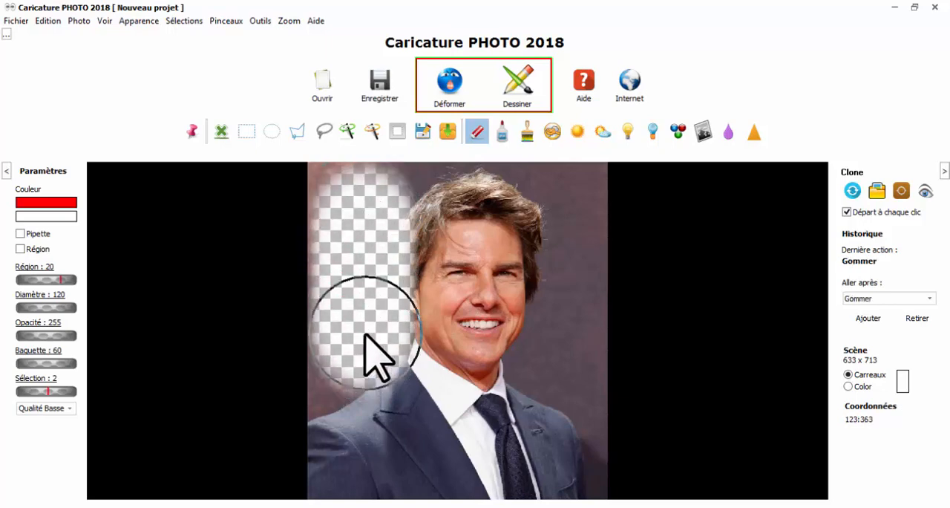
{"action": "left_click", "coordinate": [48, 20]}
{"action": "left_click", "coordinate": [52, 35]}
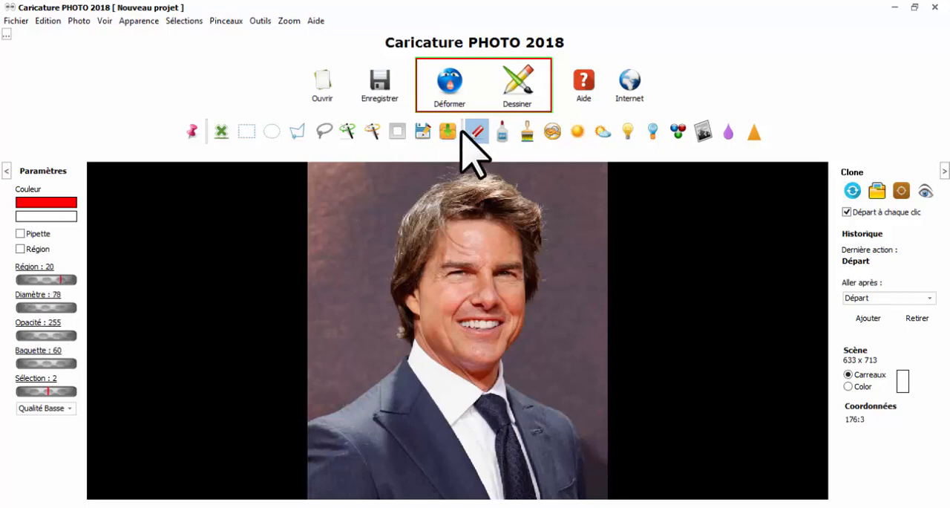
Erase a narrower strip of the background with the eraser at diameter 78, and bring it back with the Restaurer brush
{"action": "left_click_drag", "start_coordinate": [371, 195], "coordinate": [350, 372]}
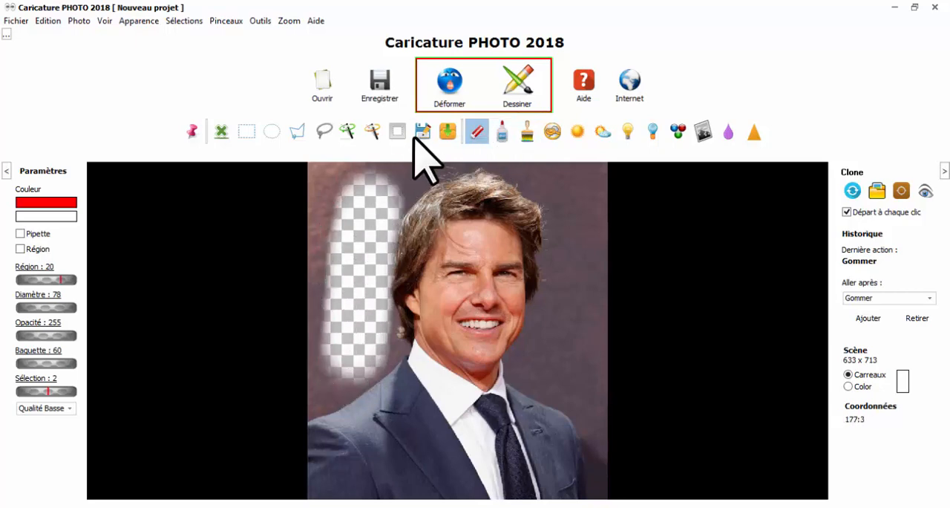
{"action": "left_click", "coordinate": [502, 132]}
{"action": "mouse_move", "coordinate": [435, 212]}
{"action": "left_mouse_down"}
{"action": "mouse_move", "coordinate": [363, 199]}
{"action": "mouse_move", "coordinate": [354, 235]}
{"action": "mouse_move", "coordinate": [379, 255]}
{"action": "left_mouse_up"}
{"action": "mouse_move", "coordinate": [356, 373]}
{"action": "left_mouse_down"}
{"action": "mouse_move", "coordinate": [338, 352]}
{"action": "mouse_move", "coordinate": [386, 337]}
{"action": "mouse_move", "coordinate": [354, 346]}
{"action": "left_mouse_up"}
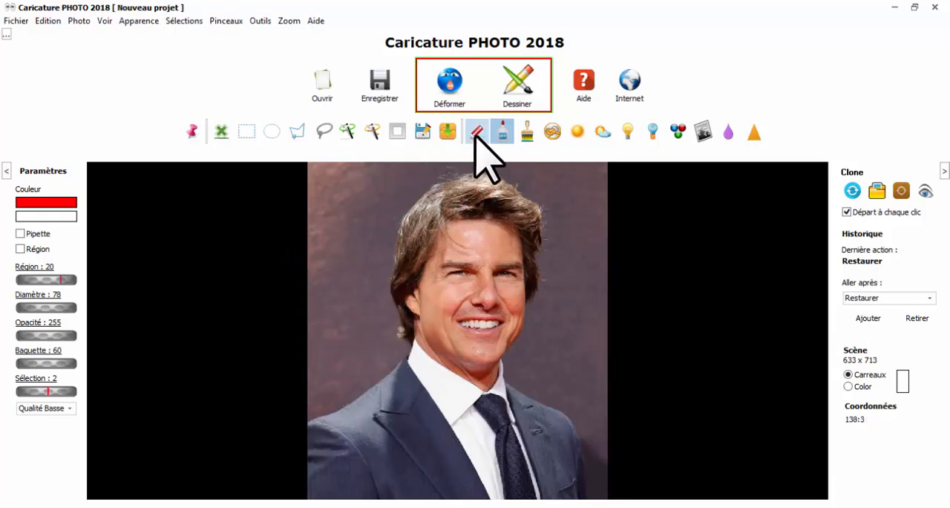
Paint a solid red vertical stroke beside the head, and translucent red strokes at opacity 101 over the face and the background
{"action": "left_click", "coordinate": [529, 127]}
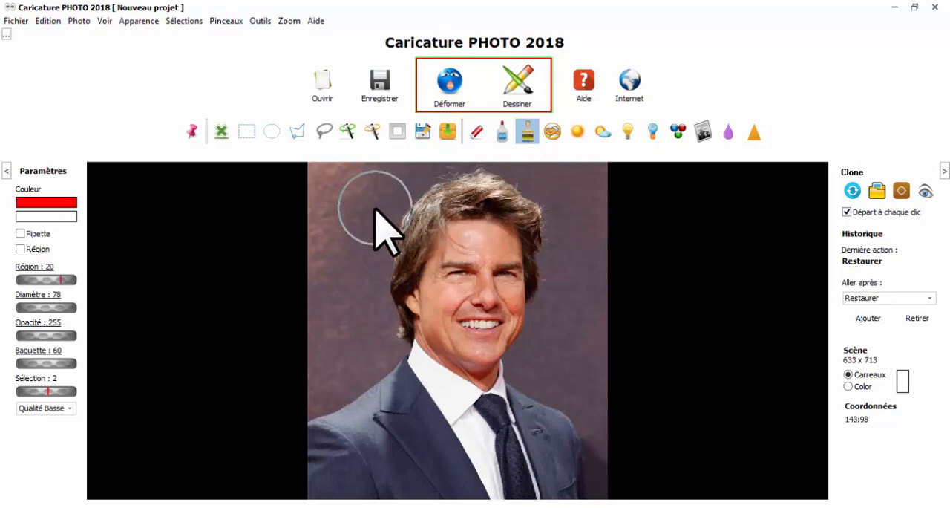
{"action": "left_click_drag", "start_coordinate": [376, 212], "coordinate": [360, 361]}
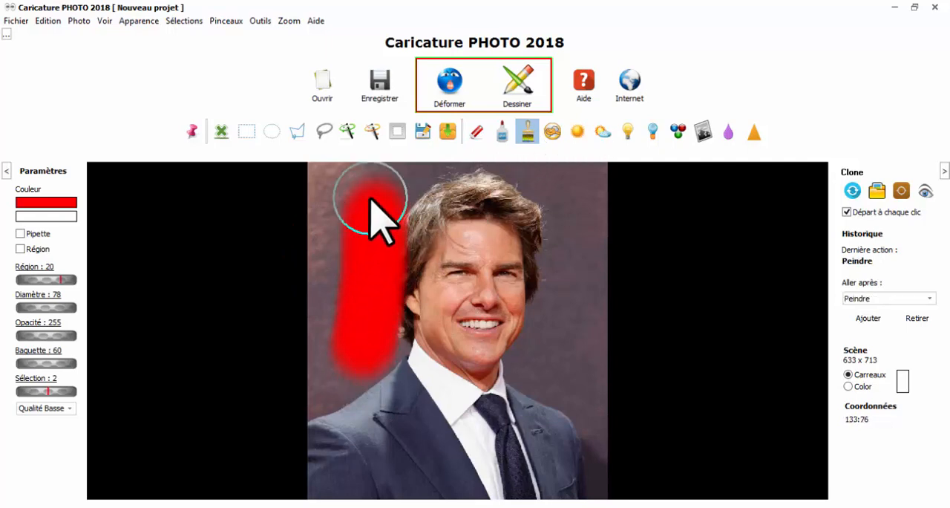
{"action": "left_click", "coordinate": [56, 335]}
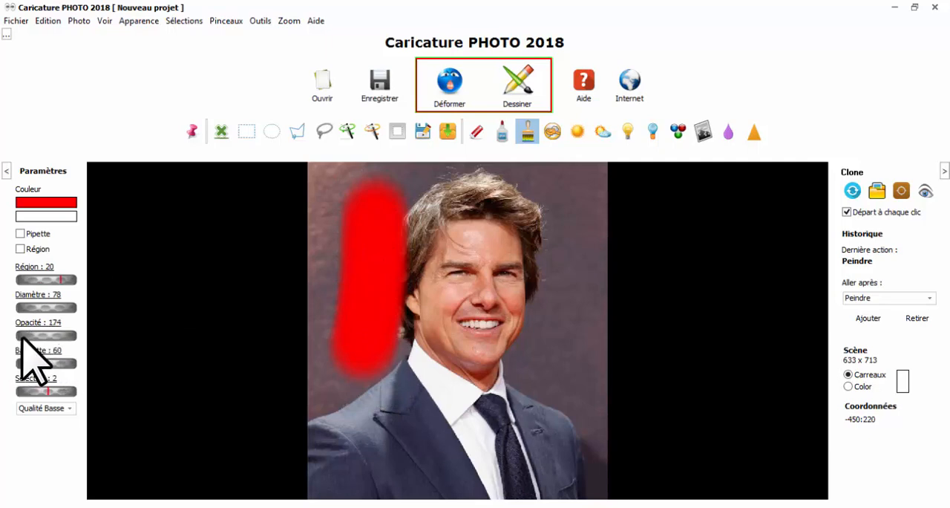
{"action": "left_click", "coordinate": [42, 336]}
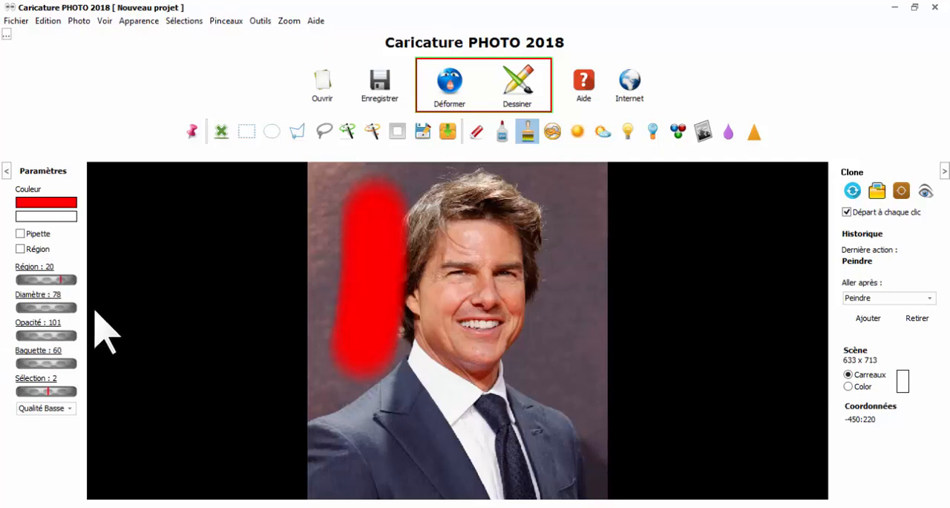
{"action": "mouse_move", "coordinate": [509, 205]}
{"action": "left_mouse_down"}
{"action": "mouse_move", "coordinate": [483, 206]}
{"action": "mouse_move", "coordinate": [440, 372]}
{"action": "mouse_move", "coordinate": [426, 396]}
{"action": "mouse_move", "coordinate": [388, 412]}
{"action": "left_mouse_up"}
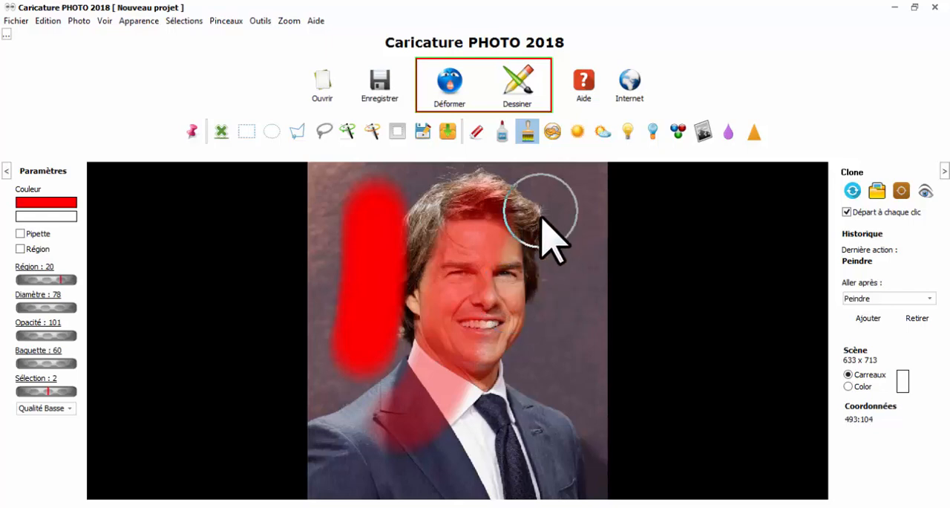
{"action": "mouse_move", "coordinate": [567, 248]}
{"action": "left_mouse_down"}
{"action": "mouse_move", "coordinate": [539, 332]}
{"action": "mouse_move", "coordinate": [507, 403]}
{"action": "left_mouse_up"}
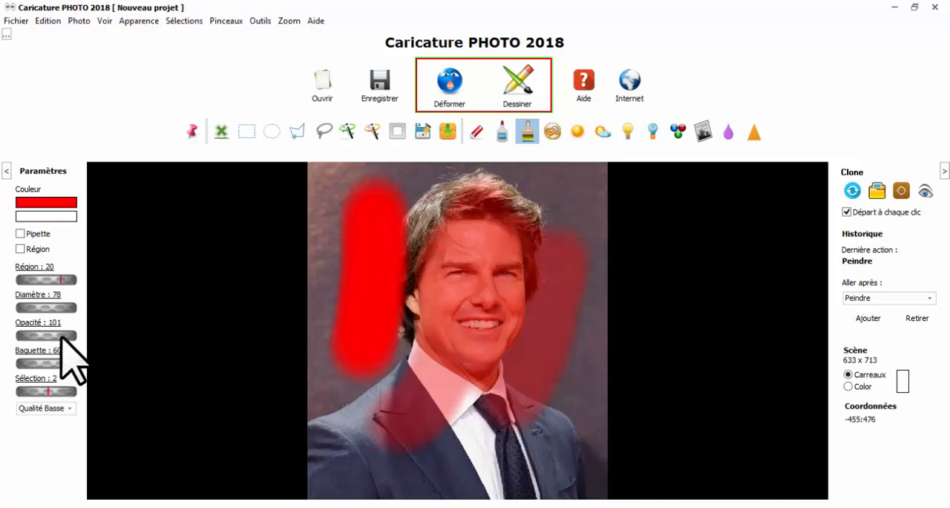
Set the brush opacity to 55 and paint faint red over the shirt and the lower part of the jacket
{"action": "left_click_drag", "start_coordinate": [57, 336], "coordinate": [35, 327]}
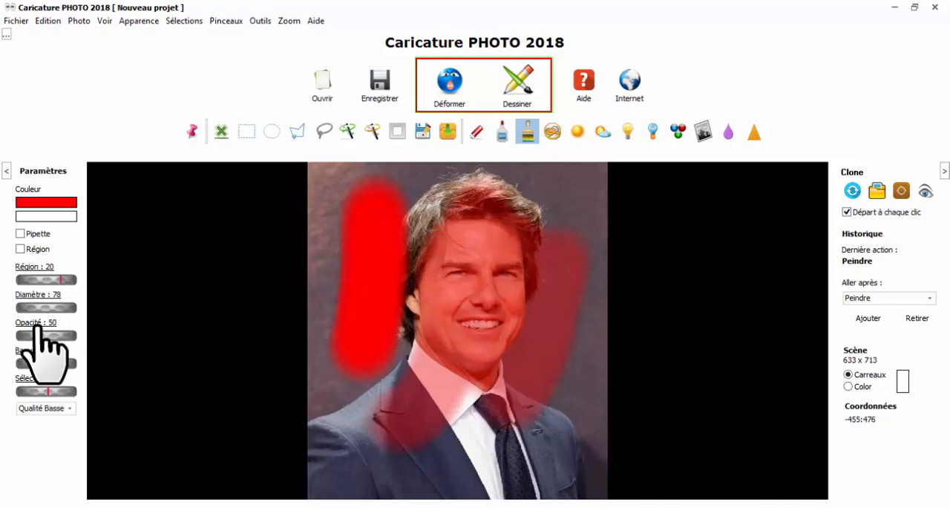
{"action": "left_click", "coordinate": [37, 325]}
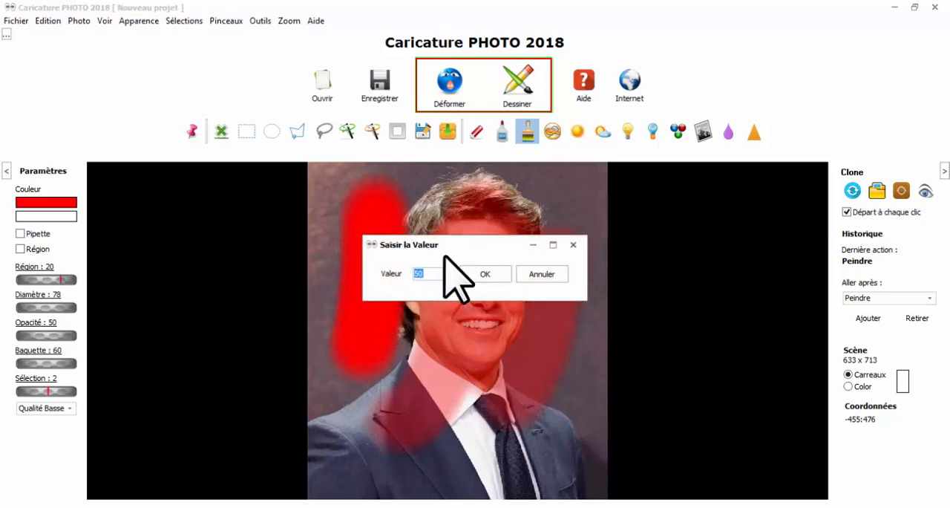
{"action": "type", "text": "55"}
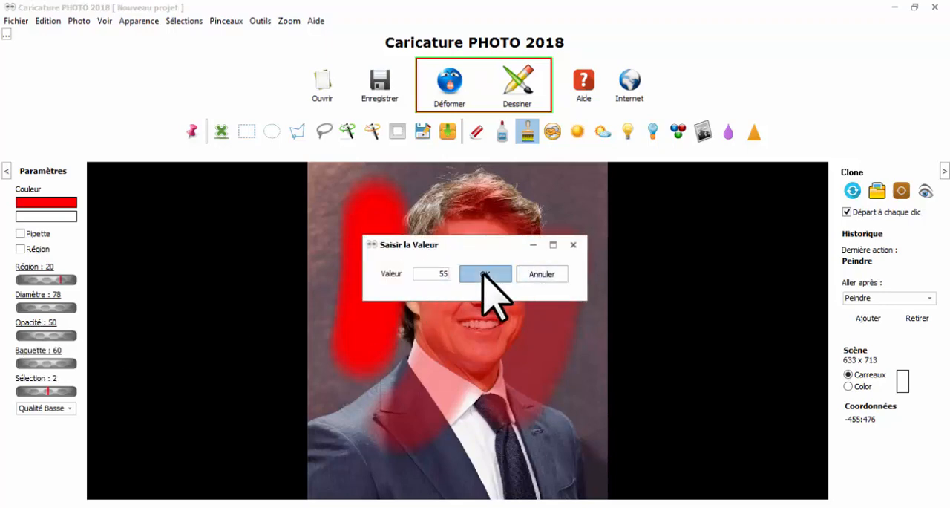
{"action": "left_click", "coordinate": [487, 274]}
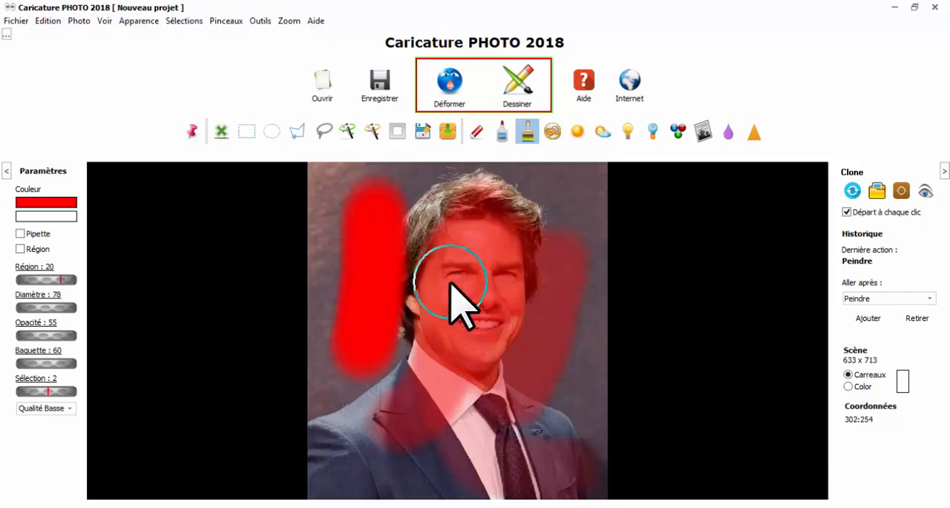
Paint solid red strokes over the face and jacket at opacity 255, and return to the start of the history
{"action": "left_click_drag", "start_coordinate": [11, 335], "coordinate": [77, 335]}
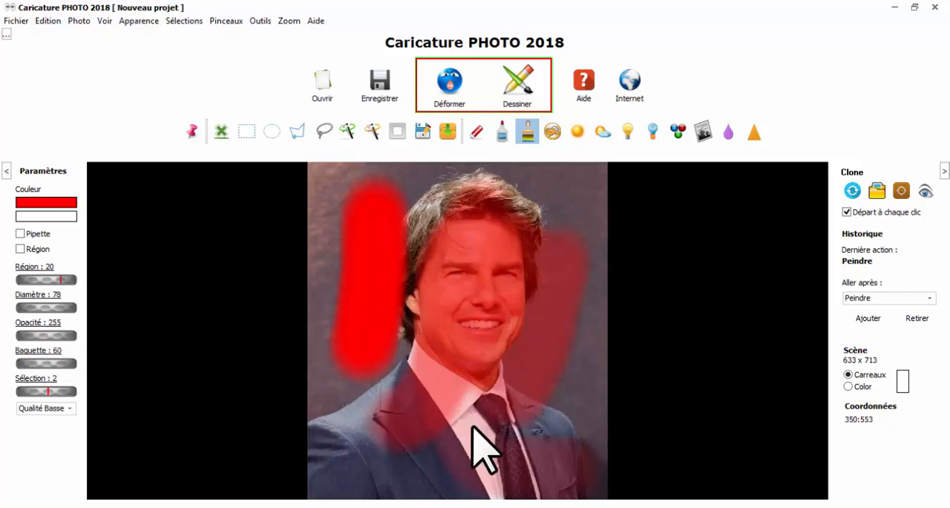
{"action": "mouse_move", "coordinate": [470, 432]}
{"action": "left_mouse_down"}
{"action": "mouse_move", "coordinate": [418, 275]}
{"action": "mouse_move", "coordinate": [329, 456]}
{"action": "left_mouse_up"}
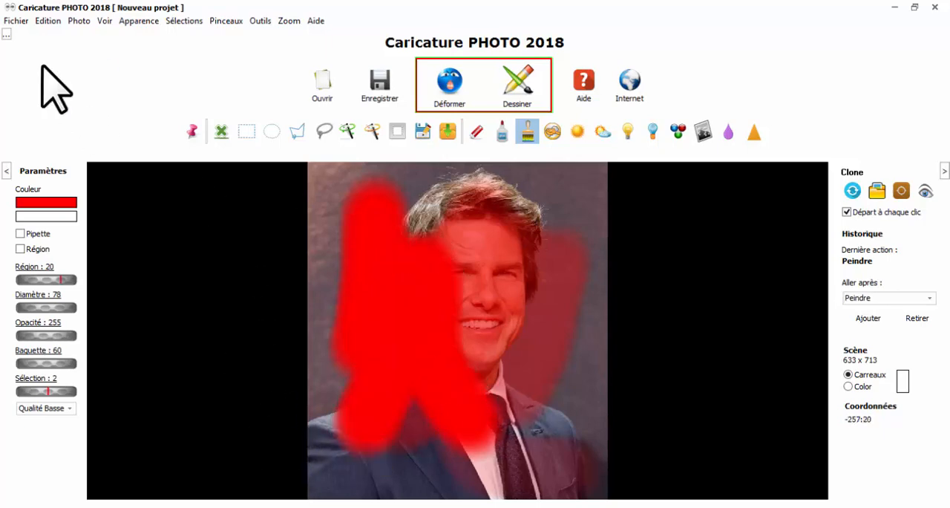
{"action": "left_click", "coordinate": [49, 21]}
{"action": "left_click", "coordinate": [72, 73]}
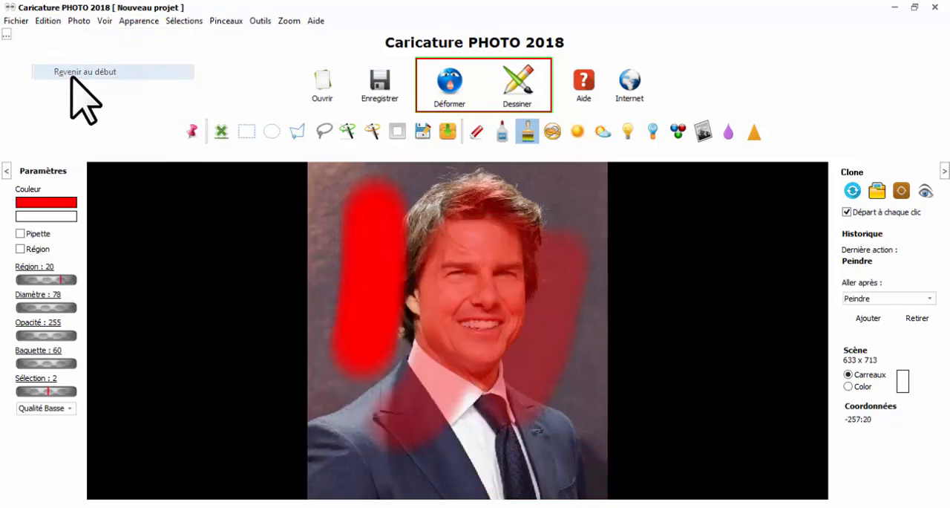
Set the maximum number of history entries to 50 in the settings, and show the list of recorded actions
{"action": "left_click", "coordinate": [932, 299]}
{"action": "left_click", "coordinate": [52, 22]}
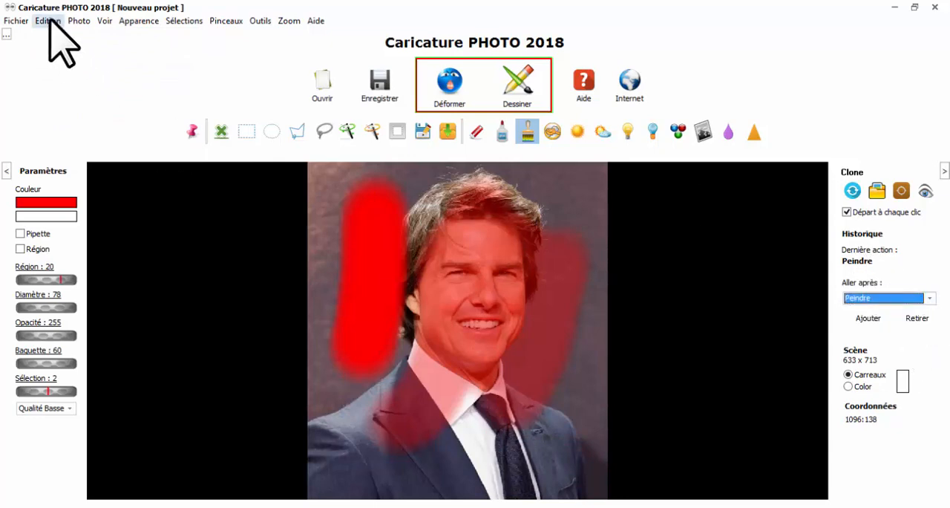
{"action": "left_click", "coordinate": [48, 21]}
{"action": "left_click", "coordinate": [96, 130]}
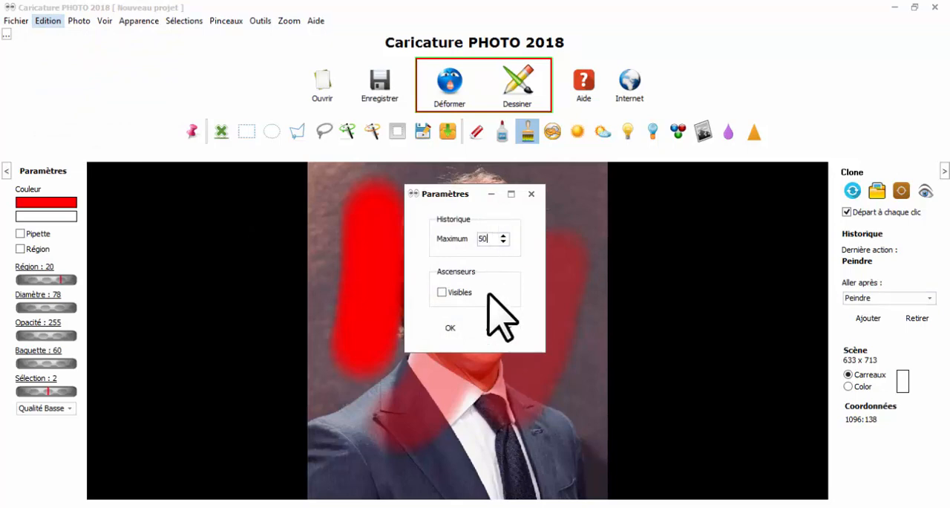
{"action": "left_click", "coordinate": [457, 327]}
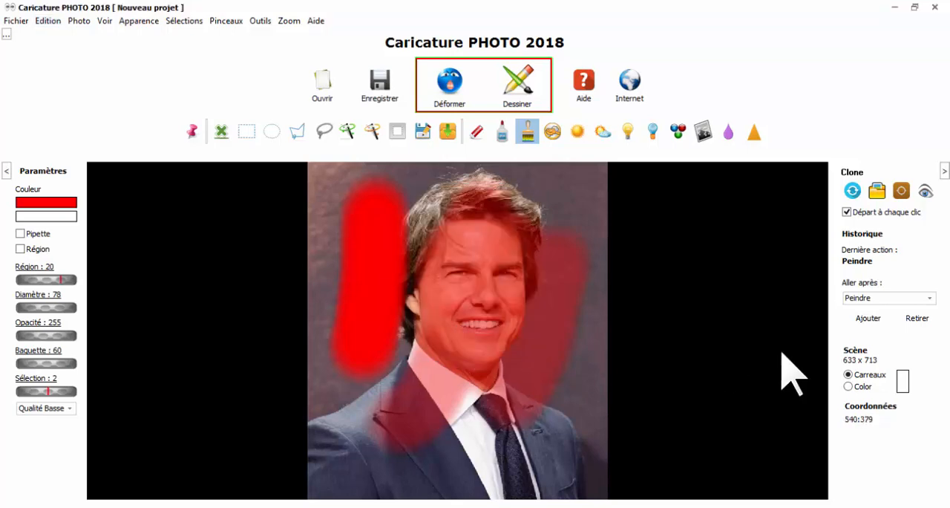
{"action": "left_click", "coordinate": [894, 298]}
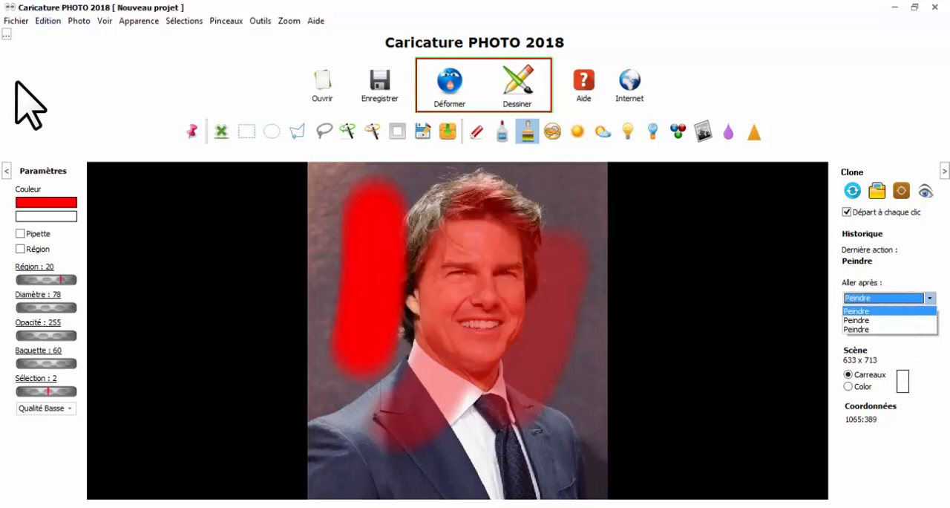
Reload the original photo to discard the red paint
{"action": "left_click", "coordinate": [18, 23]}
{"action": "left_click", "coordinate": [18, 23]}
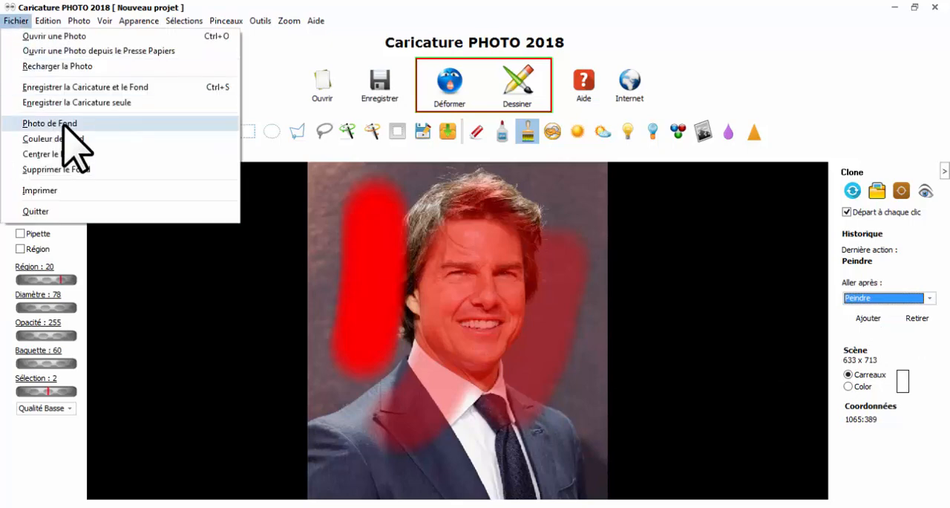
{"action": "left_click", "coordinate": [52, 66]}
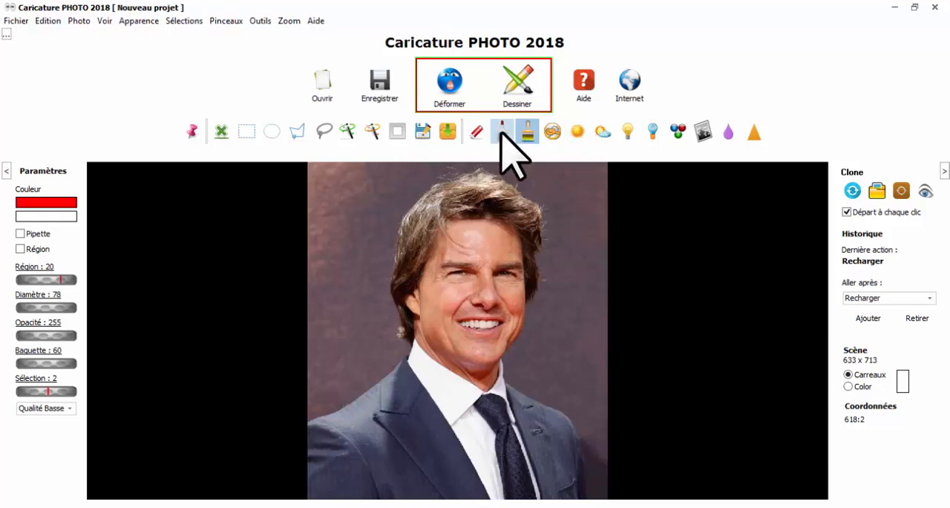
Brighten the right side of the face with the Soleil brush at opacity 255, and undo the stroke
{"action": "left_click", "coordinate": [578, 132]}
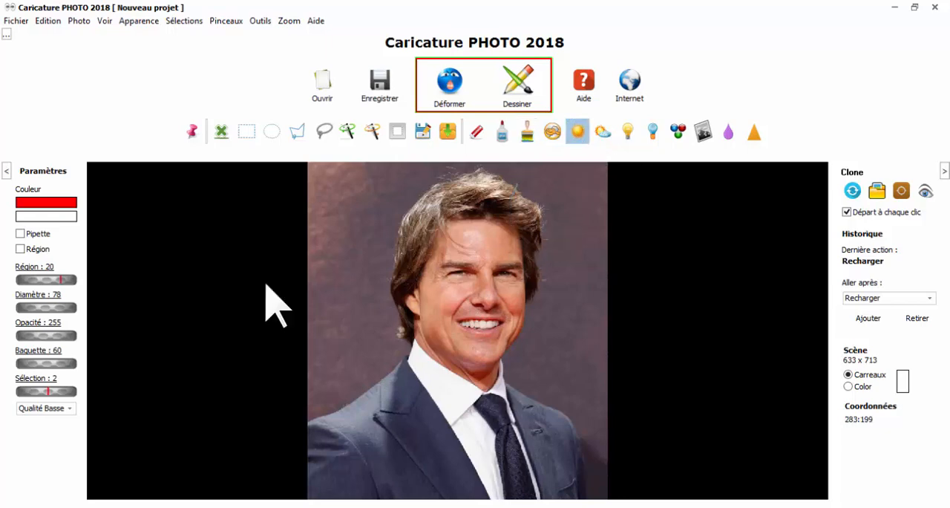
{"action": "left_click_drag", "start_coordinate": [510, 222], "coordinate": [498, 339]}
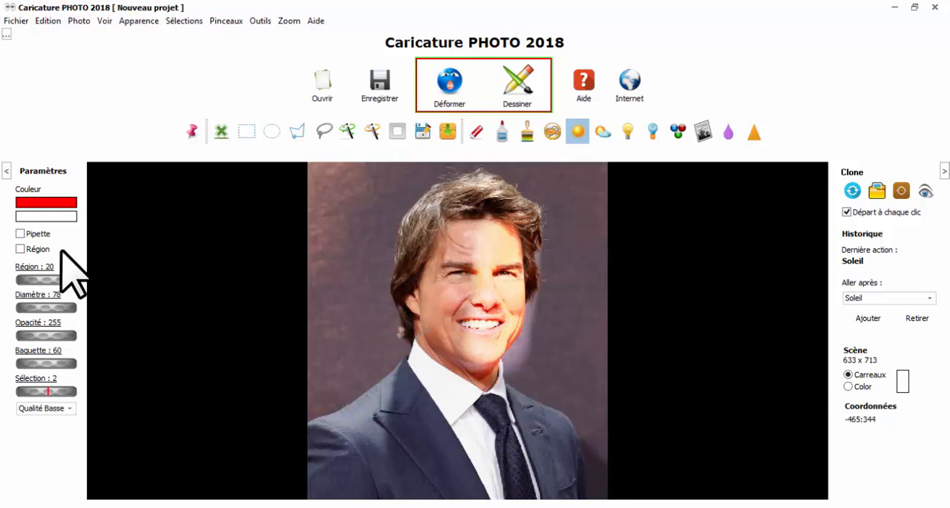
{"action": "left_click", "coordinate": [48, 21]}
{"action": "left_click", "coordinate": [52, 34]}
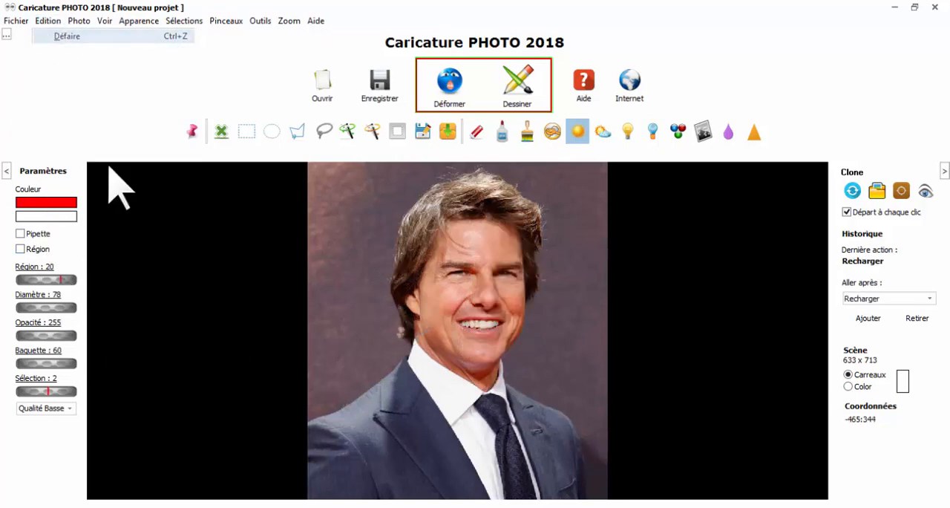
Brighten the face with the Soleil brush using opacity 102 and diameter 97, and lower the opacity to 92
{"action": "left_click_drag", "start_coordinate": [67, 338], "coordinate": [20, 343]}
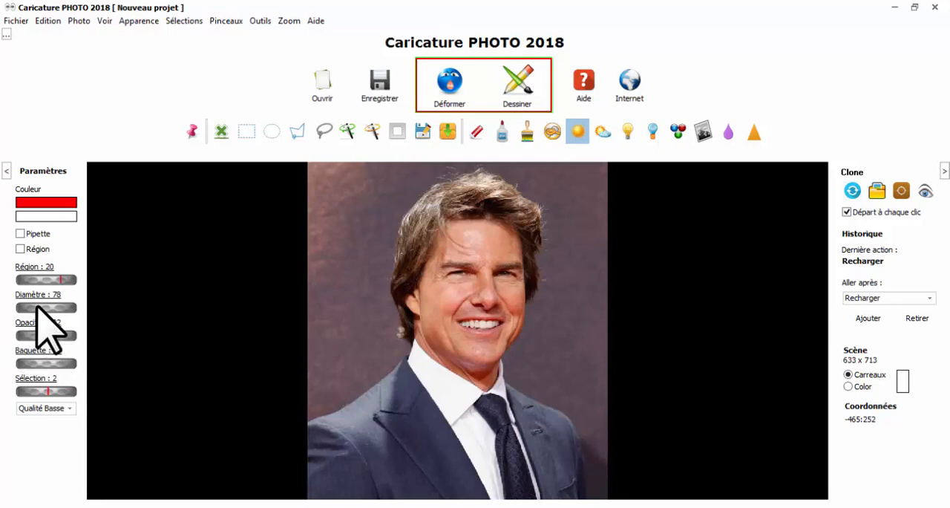
{"action": "mouse_move", "coordinate": [502, 290]}
{"action": "left_mouse_down"}
{"action": "mouse_move", "coordinate": [507, 242]}
{"action": "mouse_move", "coordinate": [495, 235]}
{"action": "mouse_move", "coordinate": [484, 355]}
{"action": "mouse_move", "coordinate": [493, 266]}
{"action": "mouse_move", "coordinate": [509, 286]}
{"action": "left_mouse_up"}
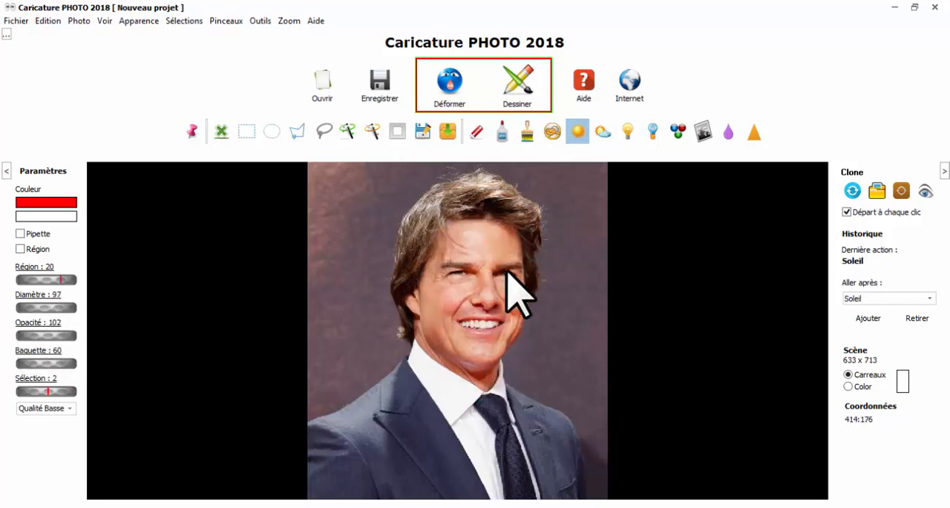
{"action": "left_click", "coordinate": [53, 335]}
{"action": "left_click_drag", "start_coordinate": [42, 338], "coordinate": [41, 338]}
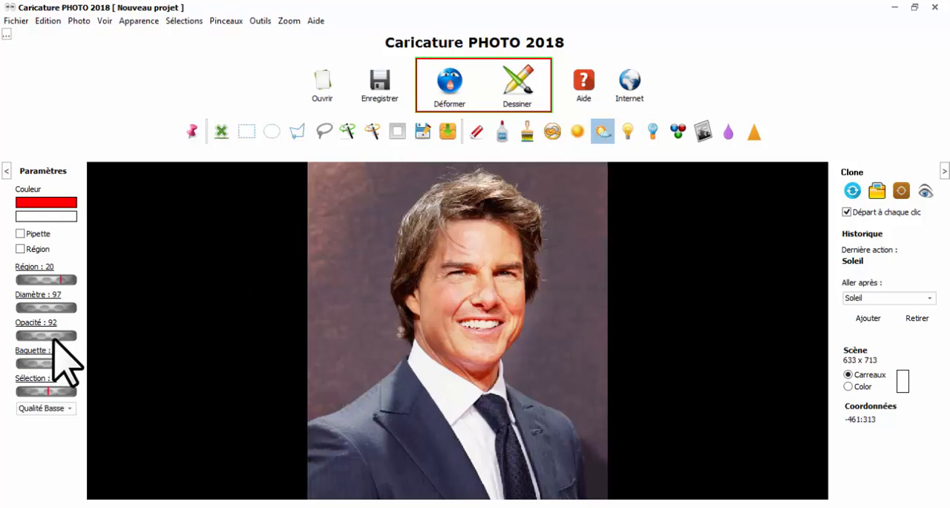
Darken the left side of the face with two Ombre brush strokes, lowering the opacity to 64 for the second
{"action": "mouse_move", "coordinate": [449, 225]}
{"action": "left_mouse_down"}
{"action": "mouse_move", "coordinate": [432, 348]}
{"action": "mouse_move", "coordinate": [441, 285]}
{"action": "mouse_move", "coordinate": [463, 237]}
{"action": "mouse_move", "coordinate": [432, 354]}
{"action": "mouse_move", "coordinate": [435, 301]}
{"action": "mouse_move", "coordinate": [443, 352]}
{"action": "left_mouse_up"}
{"action": "left_click_drag", "start_coordinate": [64, 336], "coordinate": [55, 336]}
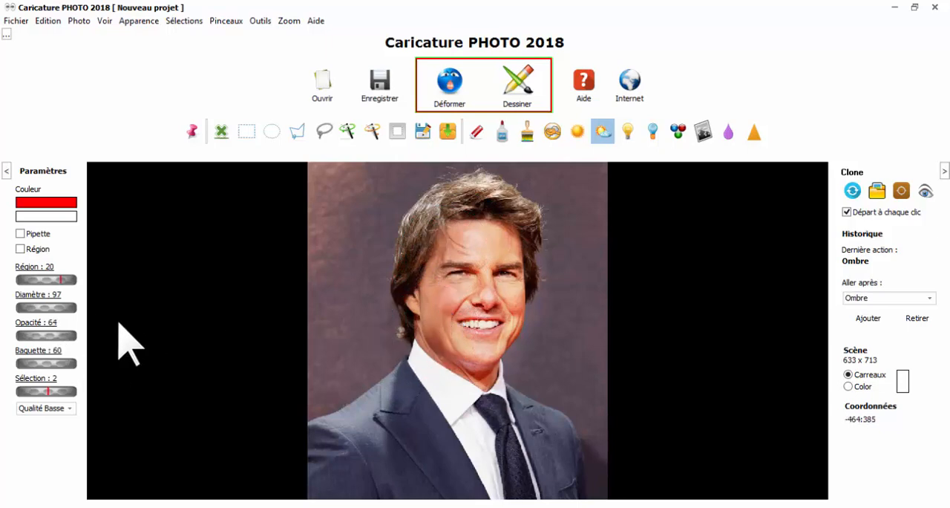
{"action": "left_click_drag", "start_coordinate": [437, 230], "coordinate": [411, 357]}
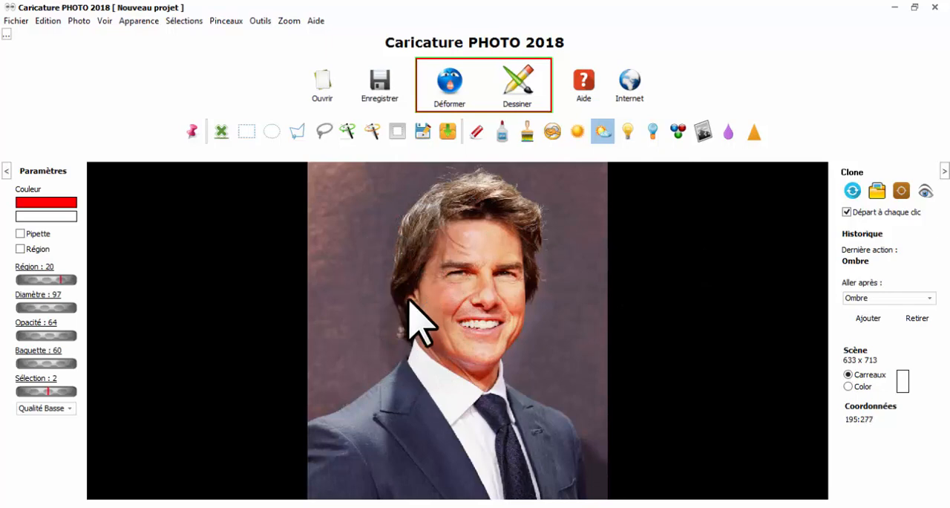
Return the photo to the start of the action history, checking the list of recorded actions before and after
{"action": "left_click", "coordinate": [35, 20]}
{"action": "left_click", "coordinate": [911, 297]}
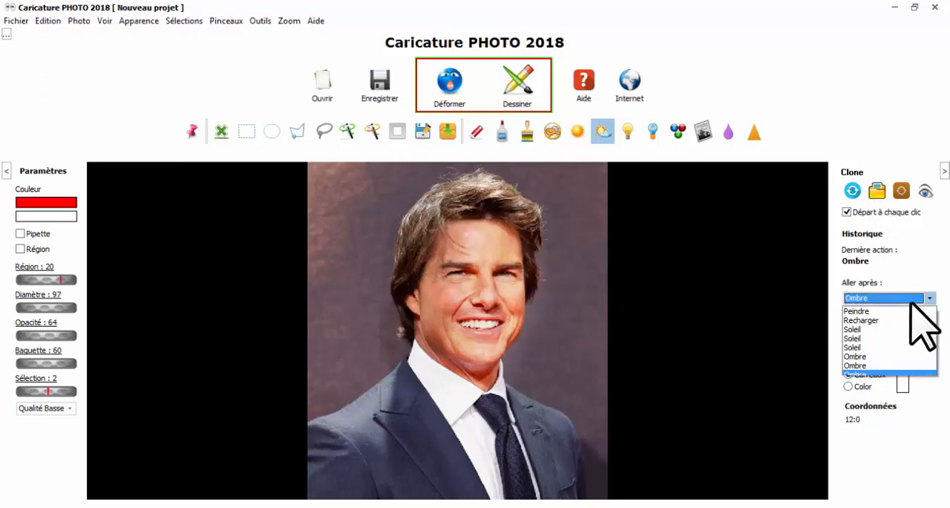
{"action": "left_click", "coordinate": [52, 25]}
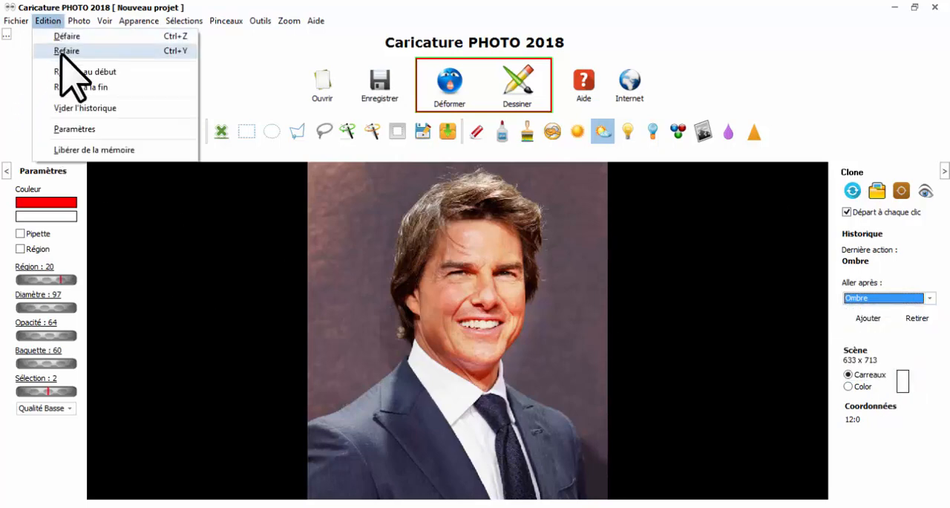
{"action": "left_click", "coordinate": [86, 71]}
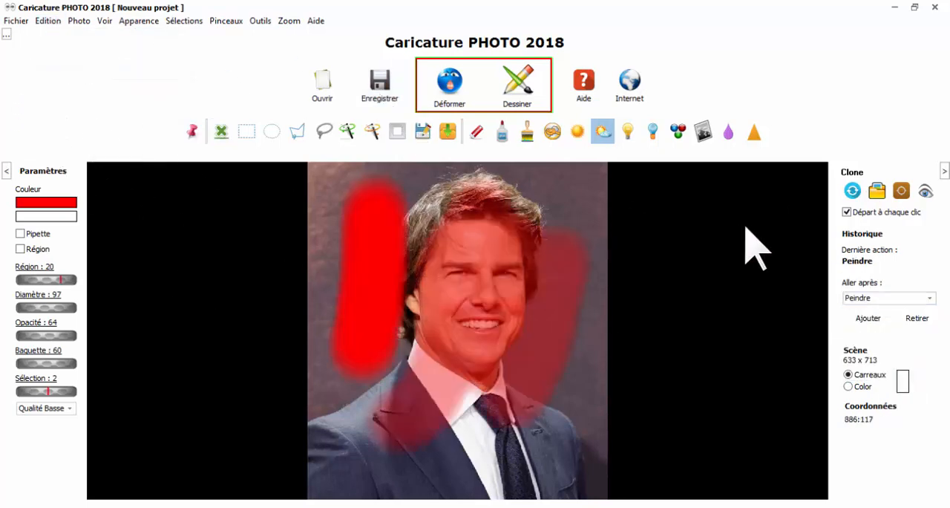
{"action": "left_click", "coordinate": [907, 298]}
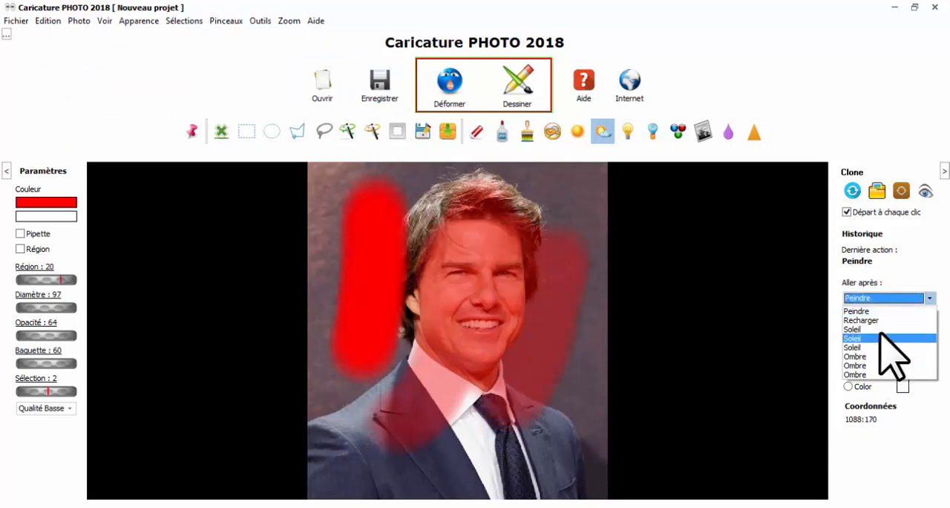
{"action": "left_click", "coordinate": [84, 18]}
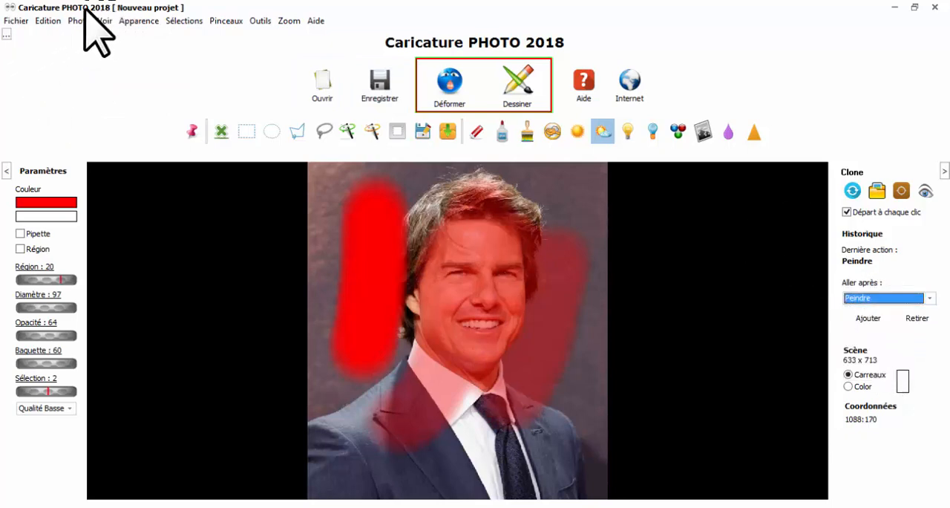
Empty the photo's current action history and confirm the deletion
{"action": "left_click", "coordinate": [46, 21]}
{"action": "left_click", "coordinate": [88, 108]}
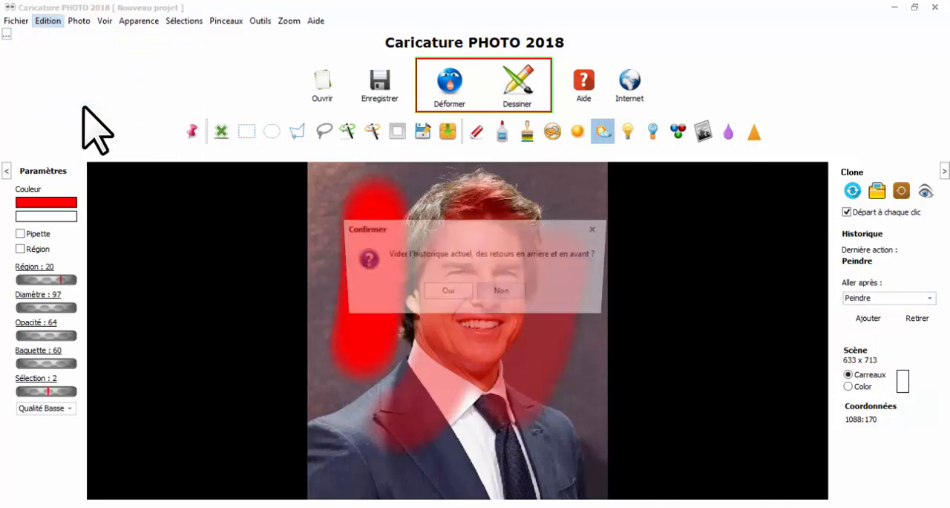
{"action": "left_click", "coordinate": [448, 293]}
Try to reload the original photo to discard the red paint
{"action": "left_click", "coordinate": [16, 21]}
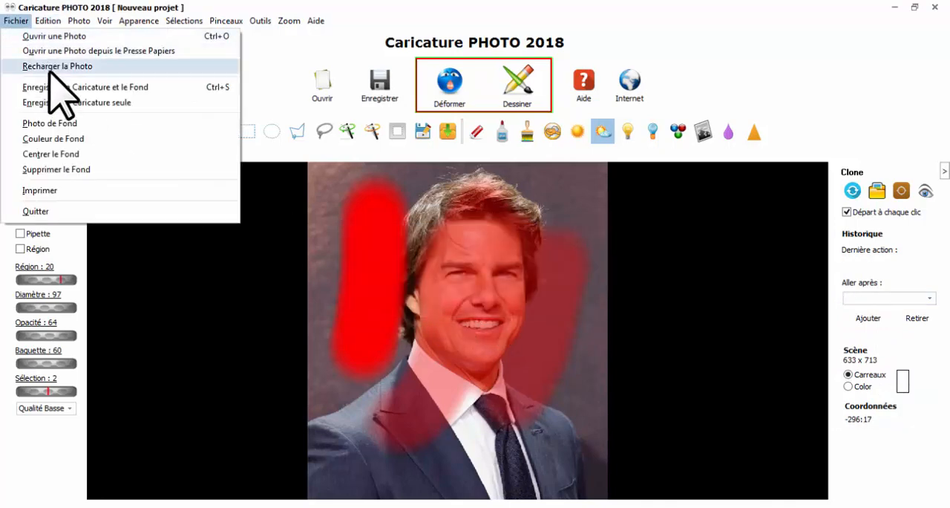
{"action": "left_click", "coordinate": [49, 68]}
{"action": "left_click", "coordinate": [18, 21]}
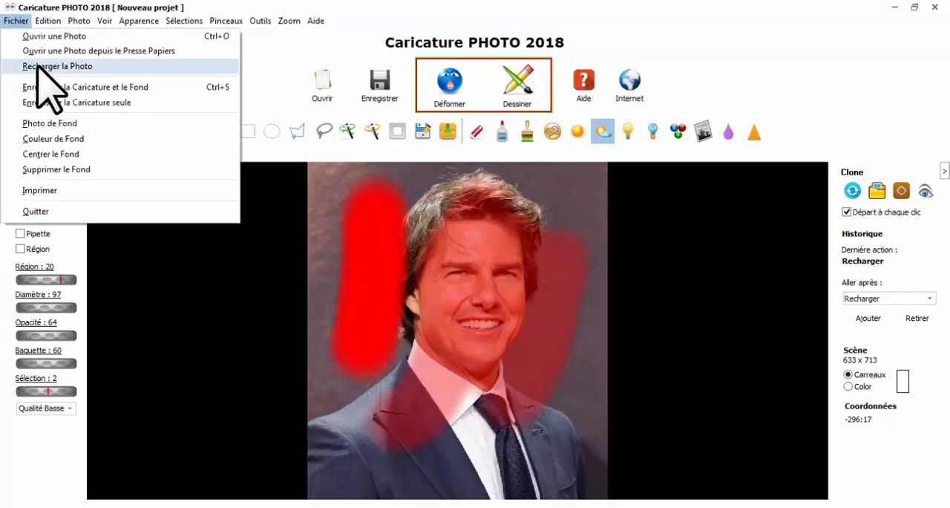
{"action": "left_click", "coordinate": [46, 67]}
Open the photo 001.jpg again and view its action history list
{"action": "left_click", "coordinate": [326, 89]}
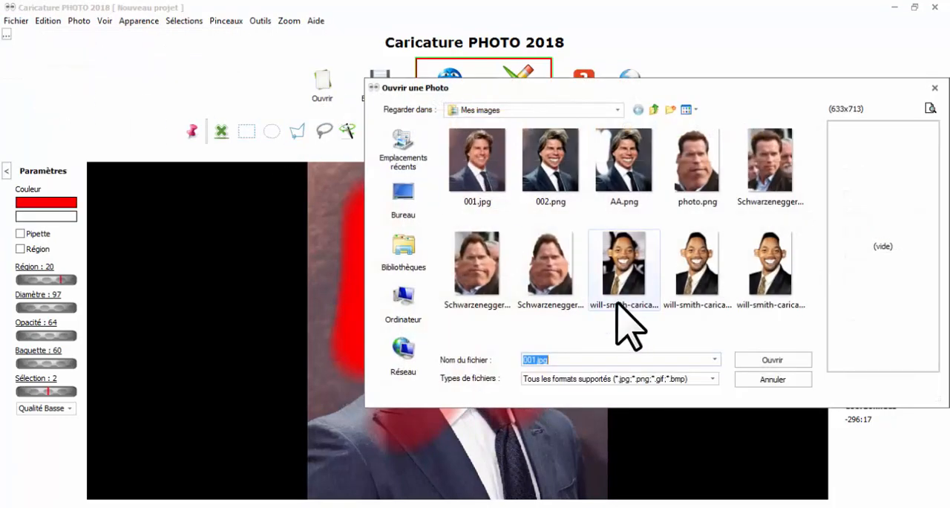
{"action": "double_click", "coordinate": [467, 180]}
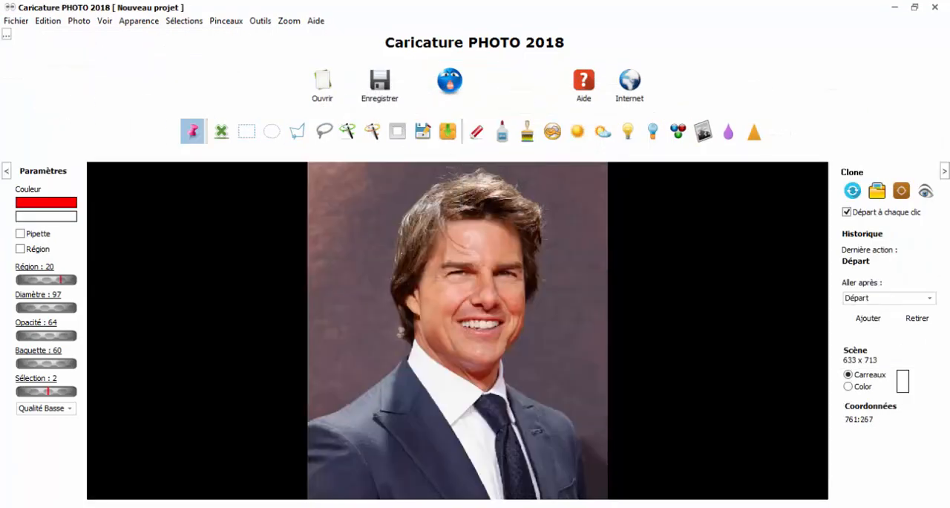
{"action": "left_click", "coordinate": [876, 297]}
{"action": "left_click", "coordinate": [876, 298]}
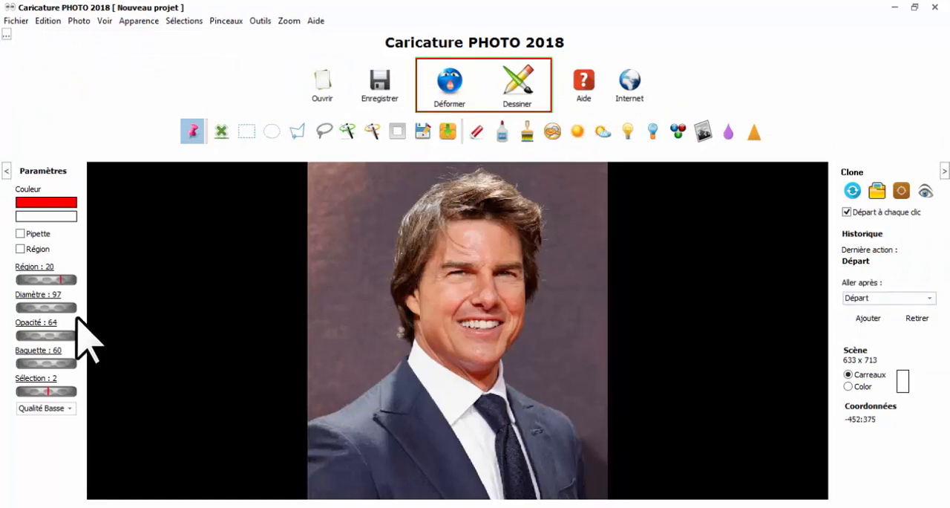
Try the Lumière and Obscurité brushes around the head at opacity 141, and return the photo to the Départ state
{"action": "left_click", "coordinate": [629, 131]}
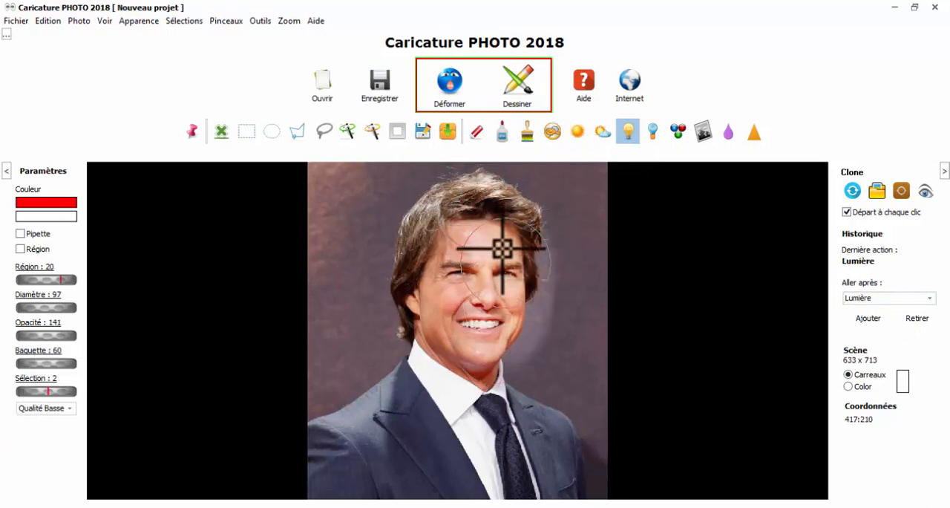
{"action": "left_click", "coordinate": [657, 133]}
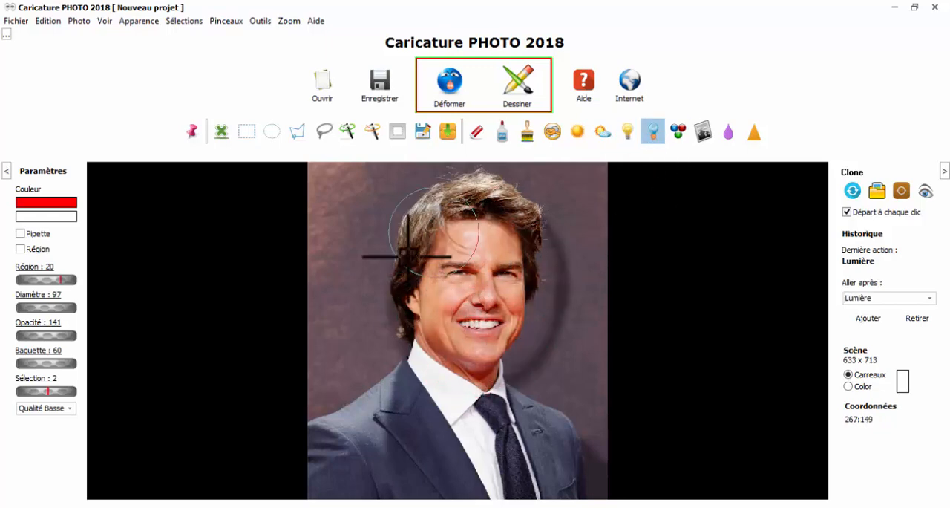
{"action": "left_click", "coordinate": [433, 232]}
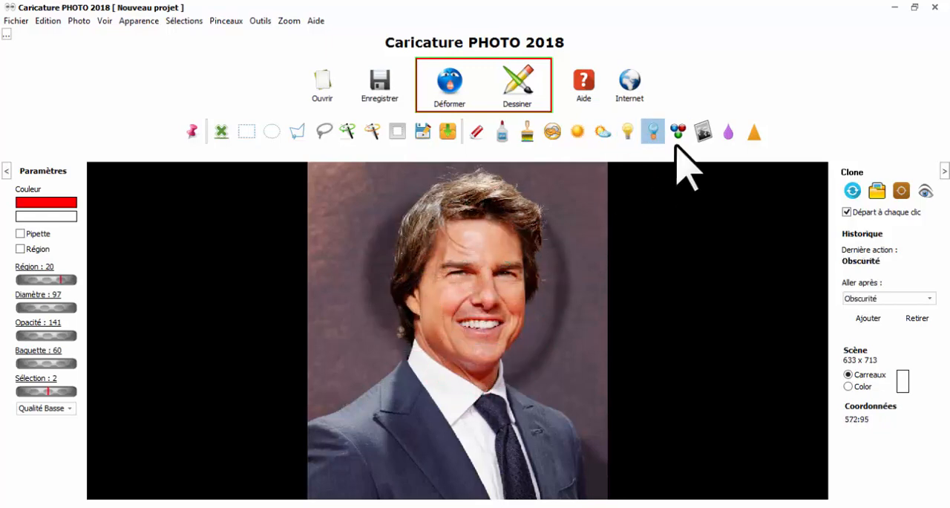
{"action": "left_click", "coordinate": [48, 20]}
{"action": "left_click", "coordinate": [861, 296]}
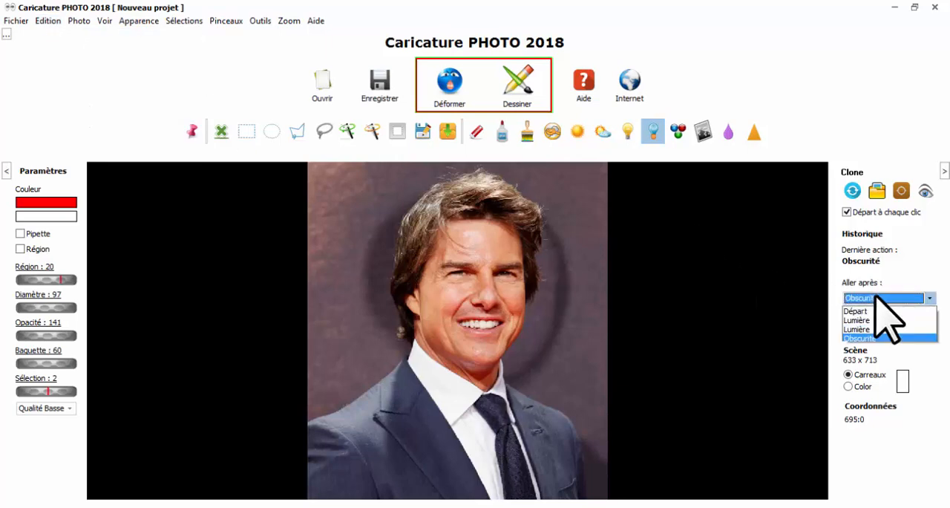
{"action": "left_click", "coordinate": [861, 309]}
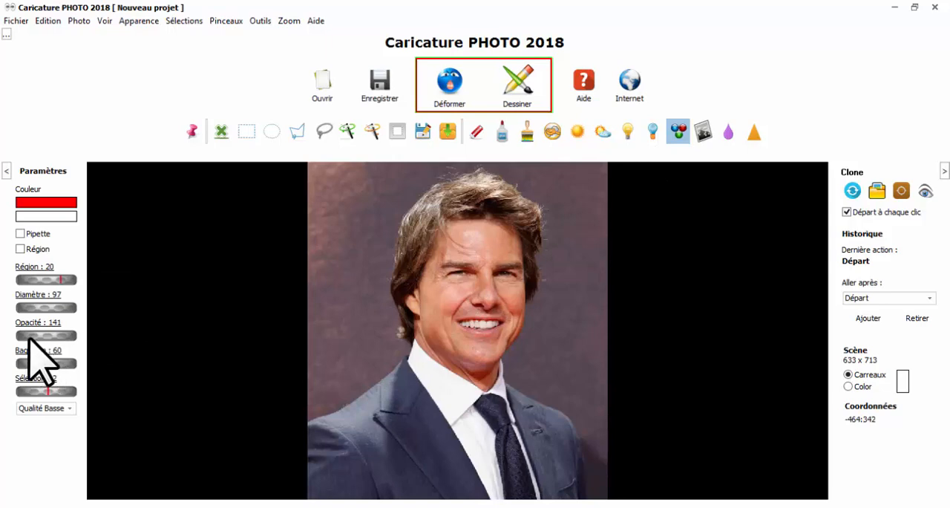
Intensify the face's colours with the Saturation brush at opacity 244, and return the photo to the start of the history
{"action": "mouse_move", "coordinate": [497, 308]}
{"action": "left_mouse_down"}
{"action": "mouse_move", "coordinate": [486, 267]}
{"action": "mouse_move", "coordinate": [448, 334]}
{"action": "mouse_move", "coordinate": [490, 262]}
{"action": "mouse_move", "coordinate": [410, 277]}
{"action": "mouse_move", "coordinate": [515, 268]}
{"action": "left_mouse_up"}
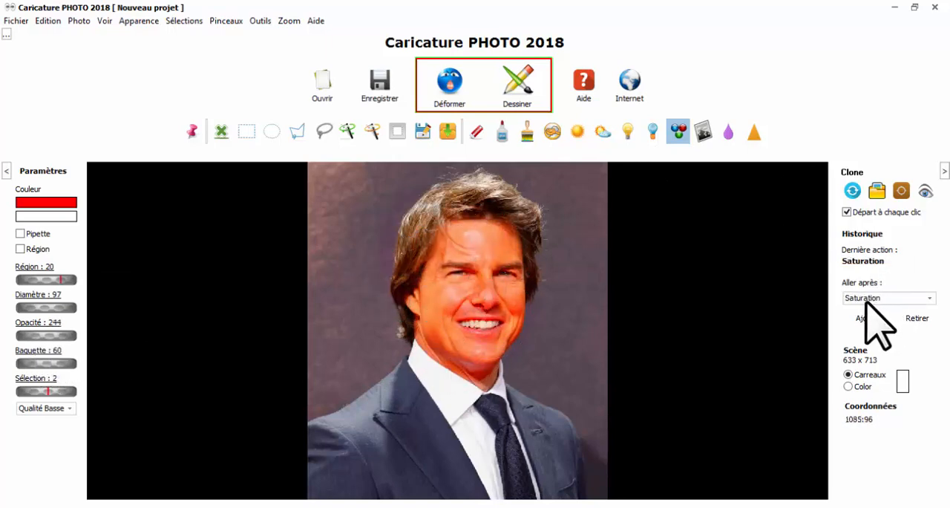
{"action": "left_click", "coordinate": [48, 20]}
{"action": "left_click", "coordinate": [111, 72]}
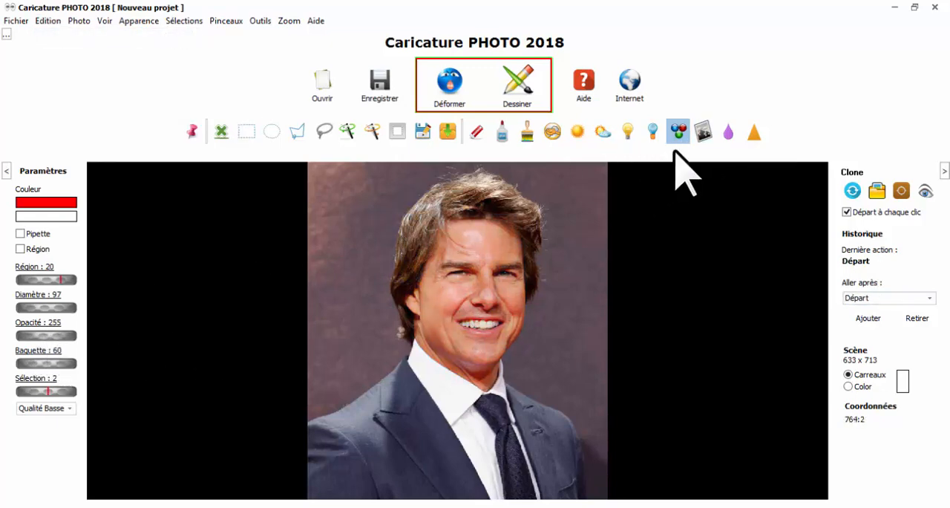
Desaturate part of the forehead with the Noir et Blanc brush and undo the stroke
{"action": "left_click", "coordinate": [702, 131]}
{"action": "mouse_move", "coordinate": [477, 254]}
{"action": "left_mouse_down"}
{"action": "mouse_move", "coordinate": [480, 329]}
{"action": "mouse_move", "coordinate": [492, 250]}
{"action": "mouse_move", "coordinate": [500, 256]}
{"action": "left_mouse_up"}
{"action": "left_click", "coordinate": [47, 21]}
{"action": "left_click", "coordinate": [56, 35]}
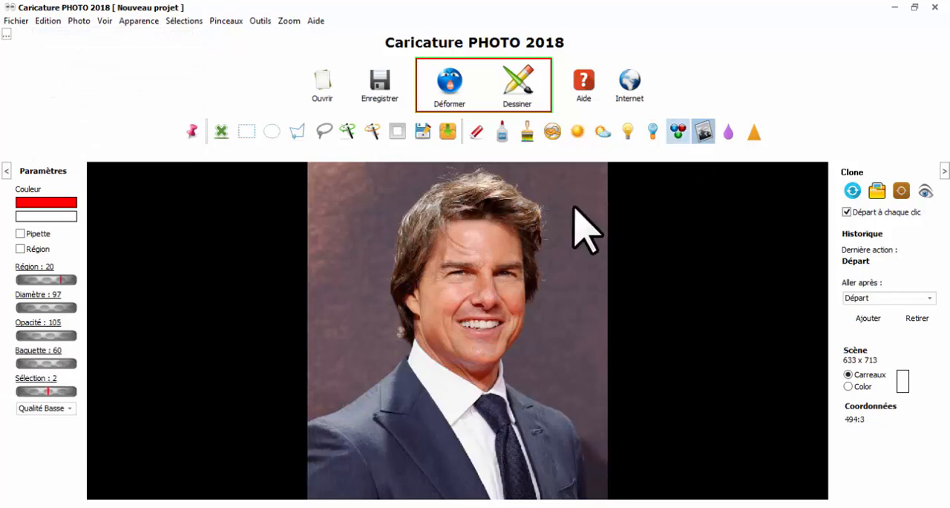
Desaturate the face with the Noir et Blanc brush at opacity 116 and 156, and return the photo to the start of the history
{"action": "left_click_drag", "start_coordinate": [447, 277], "coordinate": [483, 259]}
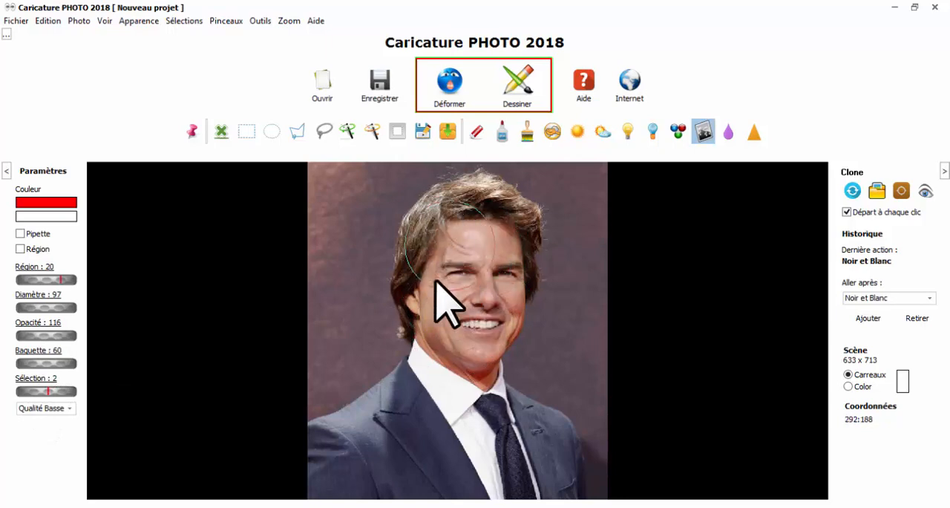
{"action": "left_click_drag", "start_coordinate": [10, 331], "coordinate": [55, 336]}
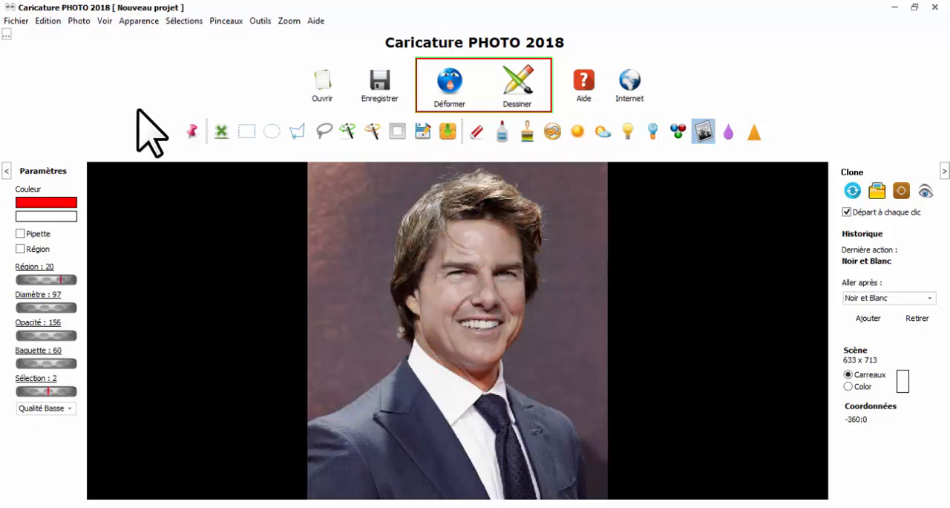
{"action": "left_click", "coordinate": [47, 22]}
{"action": "left_click", "coordinate": [89, 69]}
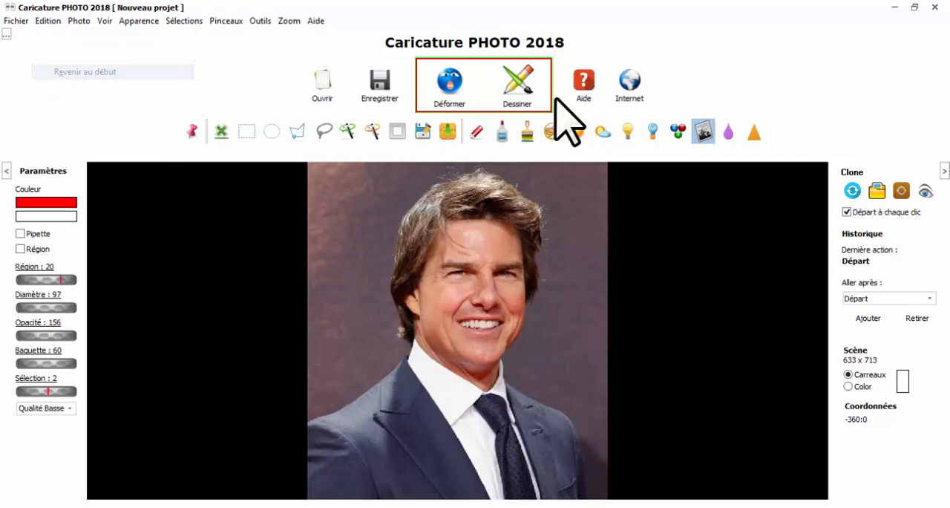
Set the brush diameter to 45, and reduce it further to 8 for detail work on the enlarged face
{"action": "scroll", "coordinate": [491, 294], "scroll_direction": "up", "scroll_amount": 5}
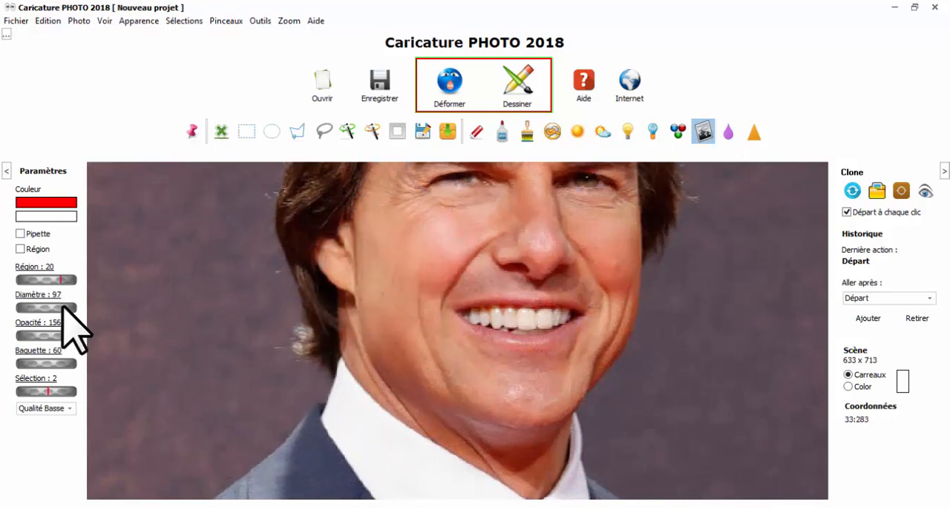
{"action": "left_click", "coordinate": [30, 295]}
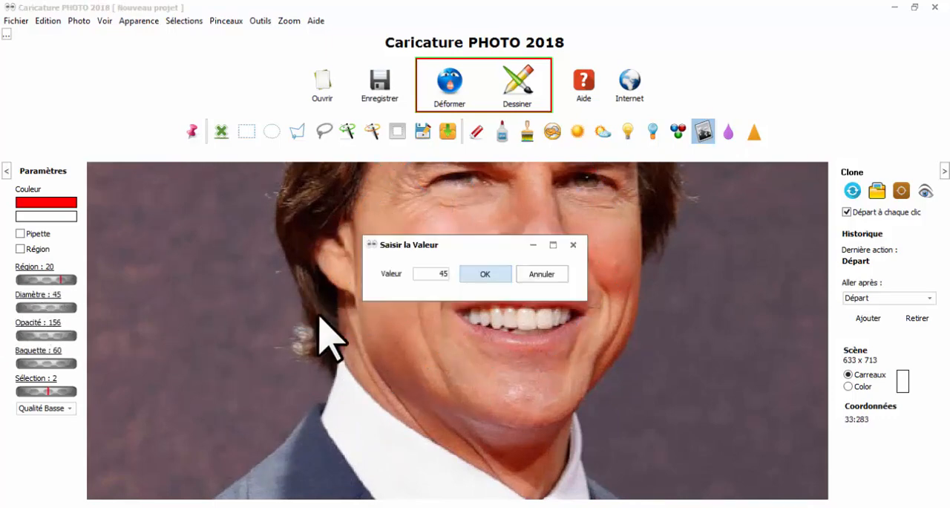
{"action": "left_click", "coordinate": [536, 275]}
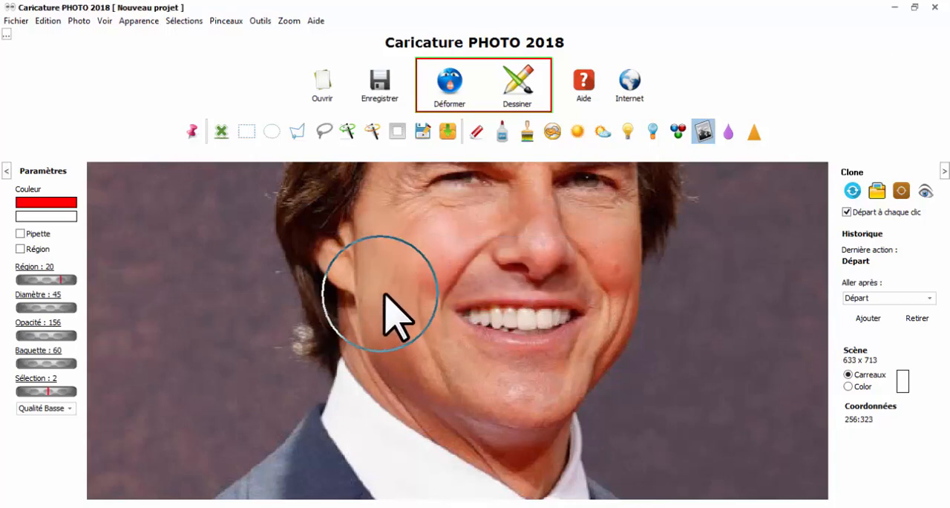
{"action": "left_click_drag", "start_coordinate": [439, 304], "coordinate": [433, 290]}
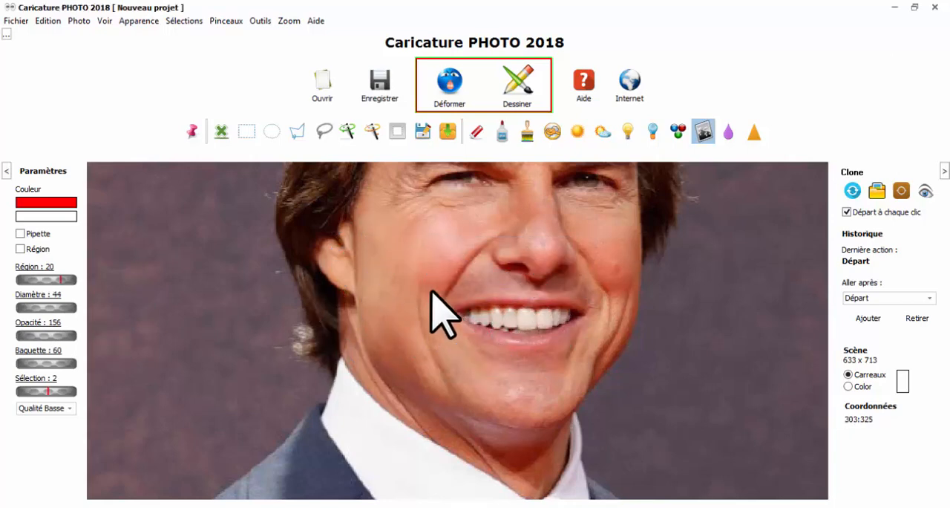
{"action": "scroll", "coordinate": [395, 277], "scroll_direction": "down", "scroll_amount": 9}
{"action": "scroll", "coordinate": [400, 275], "scroll_direction": "down", "scroll_amount": 12}
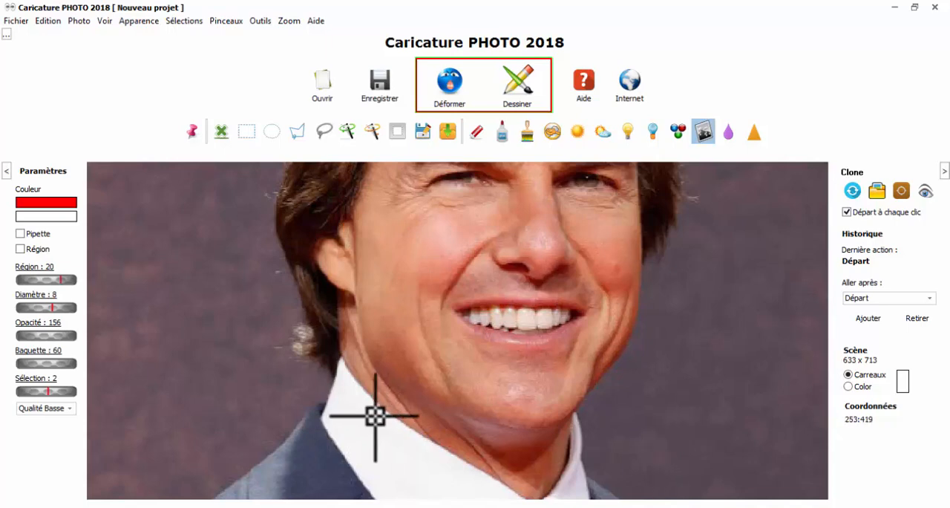
Desaturate the jacket's edge along the shirt collar with the Noir et Blanc brush at opacity 255 and diameter 8
{"action": "scroll", "coordinate": [375, 316], "scroll_direction": "up", "scroll_amount": 1}
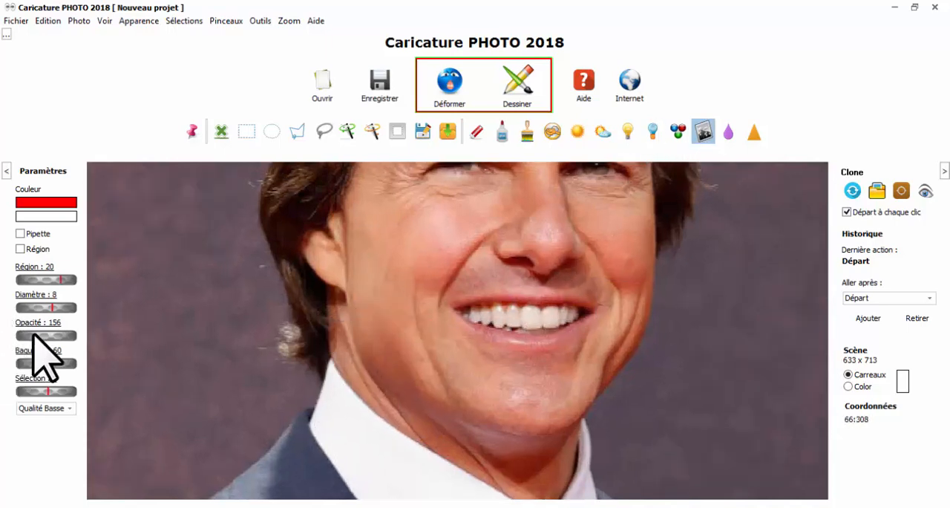
{"action": "scroll", "coordinate": [393, 378], "scroll_direction": "up", "scroll_amount": 1}
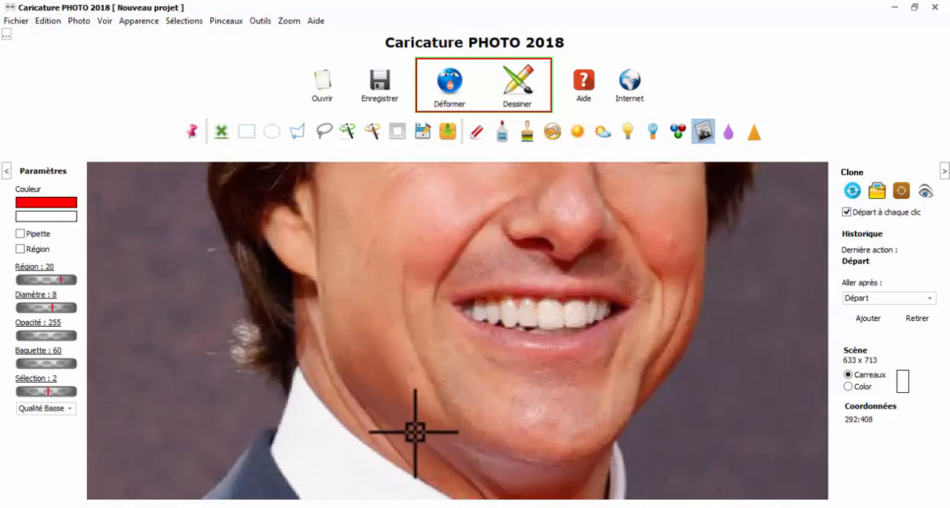
{"action": "scroll", "coordinate": [413, 248], "scroll_direction": "up", "scroll_amount": 1}
{"action": "scroll", "coordinate": [414, 249], "scroll_direction": "down", "scroll_amount": 1}
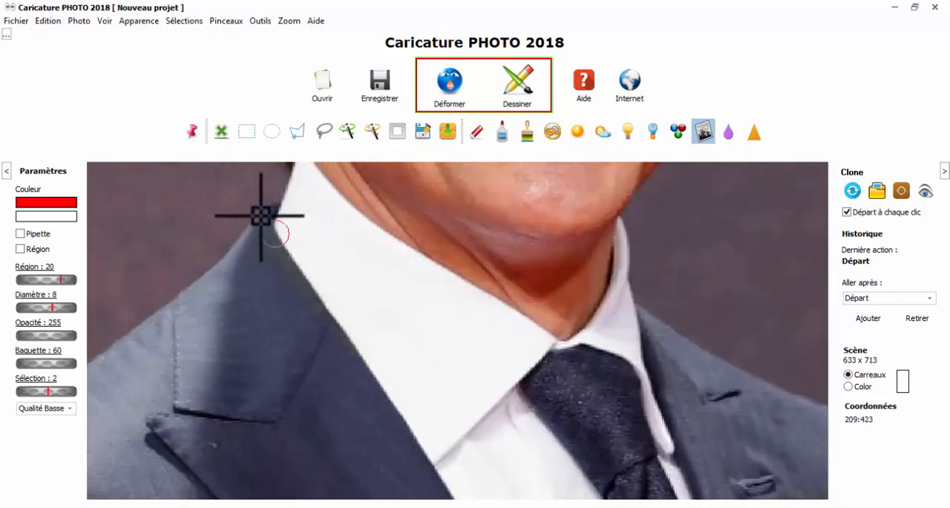
{"action": "mouse_move", "coordinate": [278, 247]}
{"action": "left_mouse_down"}
{"action": "mouse_move", "coordinate": [362, 365]}
{"action": "mouse_move", "coordinate": [354, 343]}
{"action": "left_mouse_up"}
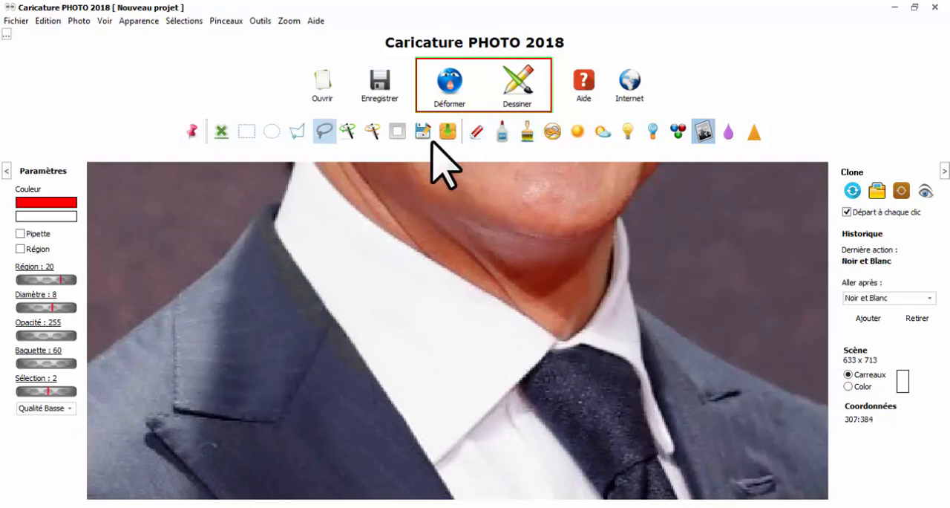
Select a square over the shirt collar, and replace it with a sharp-cornered one above the tie knot using Sélection 0
{"action": "left_click", "coordinate": [247, 131]}
{"action": "mouse_move", "coordinate": [343, 244]}
{"action": "left_mouse_down"}
{"action": "mouse_move", "coordinate": [403, 269]}
{"action": "mouse_move", "coordinate": [458, 357]}
{"action": "left_mouse_up"}
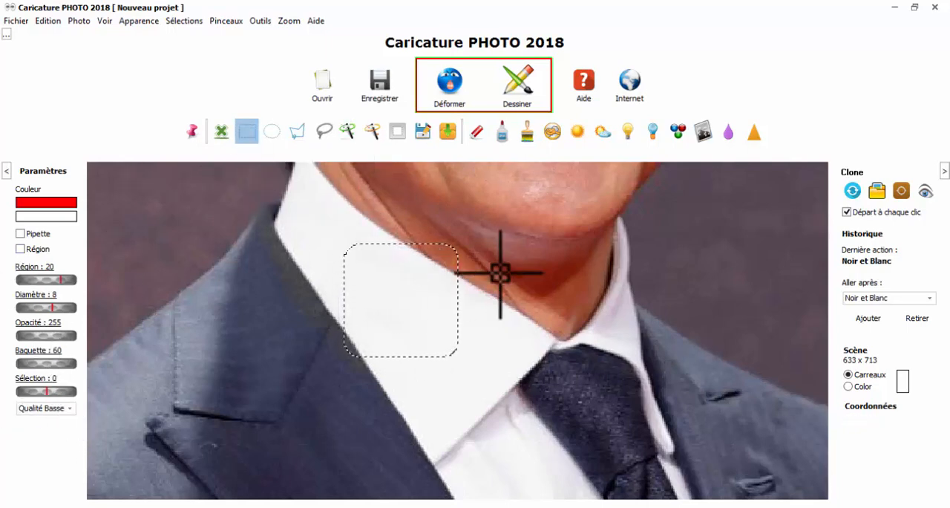
{"action": "mouse_move", "coordinate": [507, 260]}
{"action": "left_mouse_down"}
{"action": "mouse_move", "coordinate": [541, 314]}
{"action": "mouse_move", "coordinate": [622, 374]}
{"action": "left_mouse_up"}
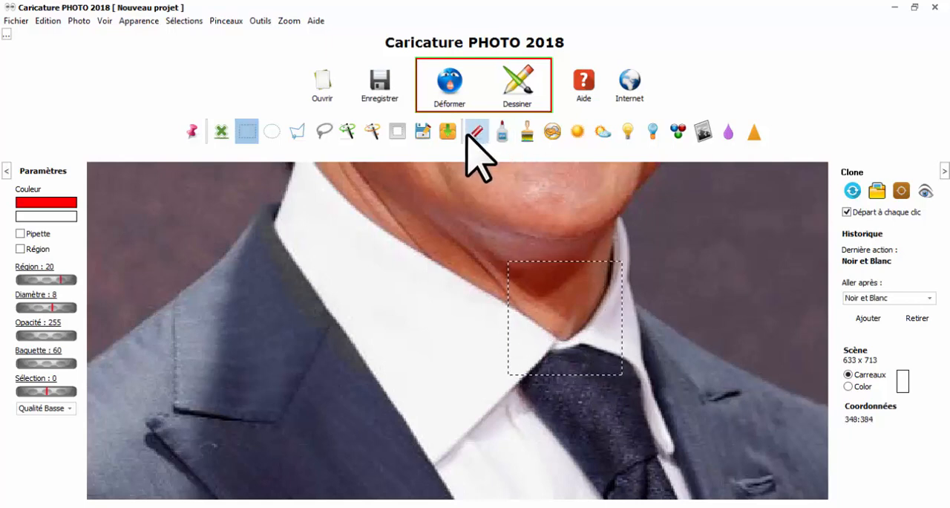
Fill the square selection above the tie knot with red using the Peindre brush at diameters 8 and 51, and remove the selection
{"action": "left_click", "coordinate": [527, 131]}
{"action": "left_click_drag", "start_coordinate": [517, 261], "coordinate": [494, 371]}
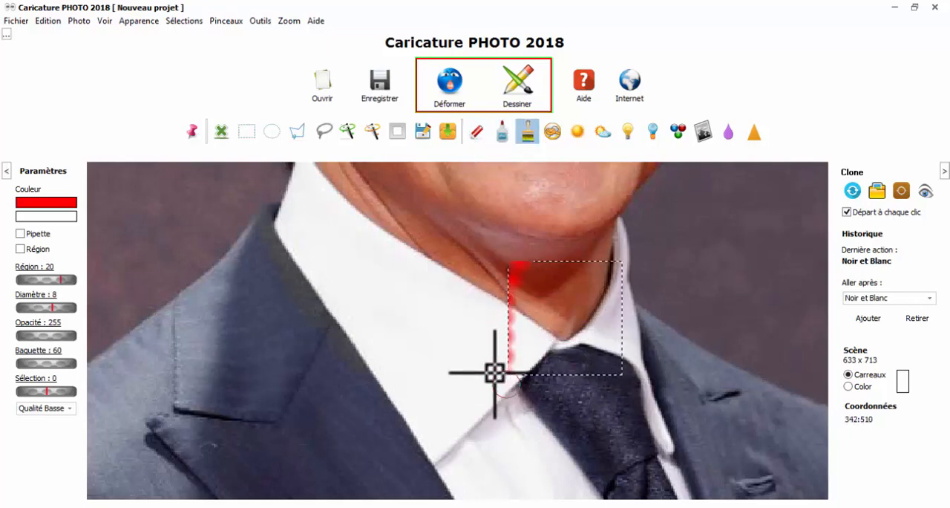
{"action": "left_click", "coordinate": [499, 134]}
{"action": "left_click_drag", "start_coordinate": [55, 310], "coordinate": [58, 304]}
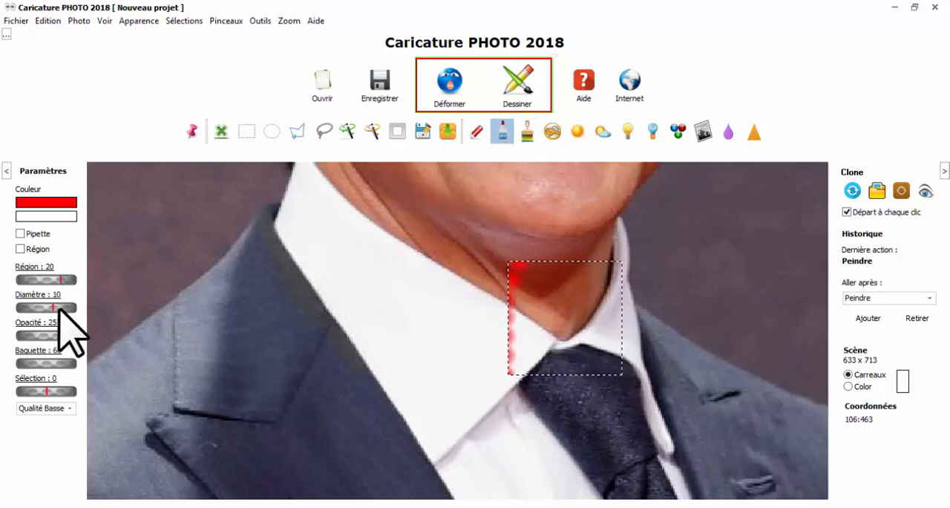
{"action": "left_click", "coordinate": [526, 134]}
{"action": "left_click", "coordinate": [513, 276]}
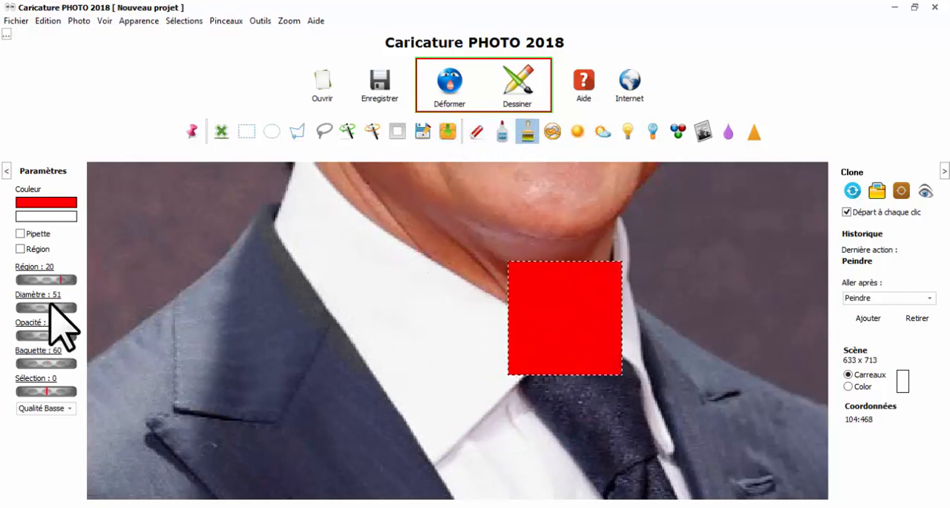
{"action": "left_click", "coordinate": [221, 132]}
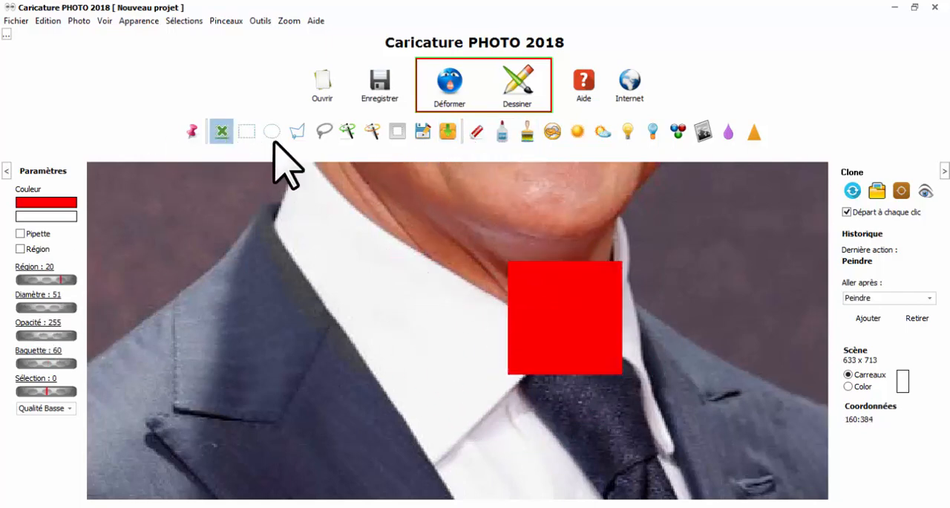
Soften the side and lower edges of the red square with the Flou brush at diameter 6
{"action": "left_click", "coordinate": [732, 132]}
{"action": "scroll", "coordinate": [495, 291], "scroll_direction": "up", "scroll_amount": 2}
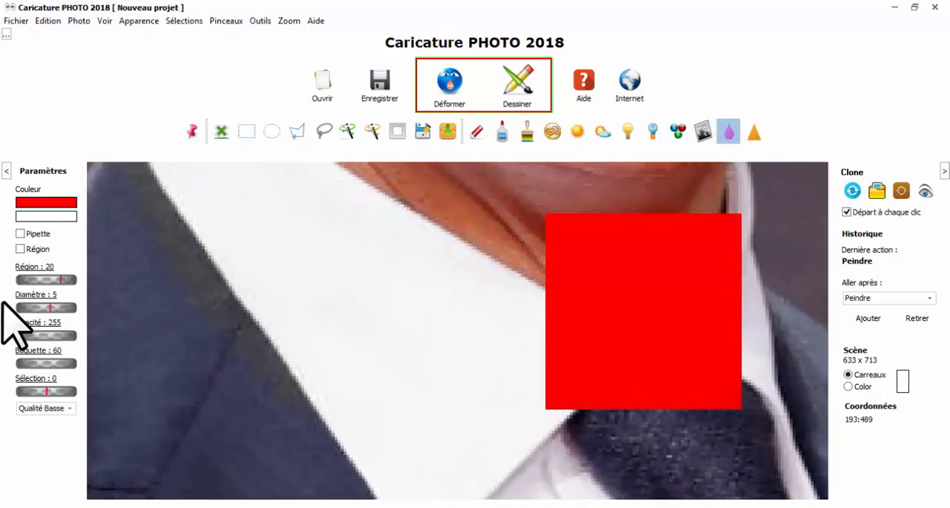
{"action": "scroll", "coordinate": [636, 276], "scroll_direction": "up", "scroll_amount": 2}
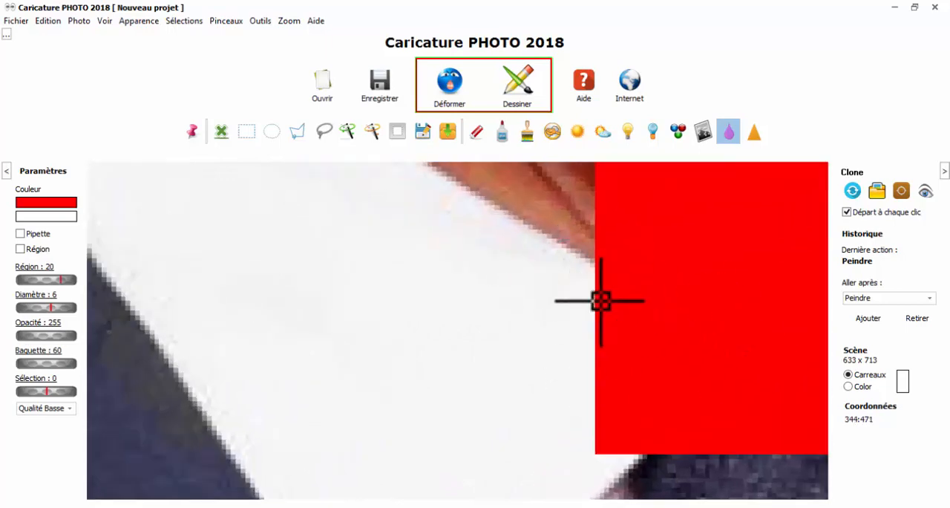
{"action": "mouse_move", "coordinate": [600, 300]}
{"action": "left_mouse_down"}
{"action": "mouse_move", "coordinate": [608, 427]}
{"action": "mouse_move", "coordinate": [581, 336]}
{"action": "mouse_move", "coordinate": [577, 186]}
{"action": "mouse_move", "coordinate": [588, 409]}
{"action": "mouse_move", "coordinate": [646, 453]}
{"action": "mouse_move", "coordinate": [761, 453]}
{"action": "left_mouse_up"}
{"action": "left_click_drag", "start_coordinate": [734, 407], "coordinate": [446, 346]}
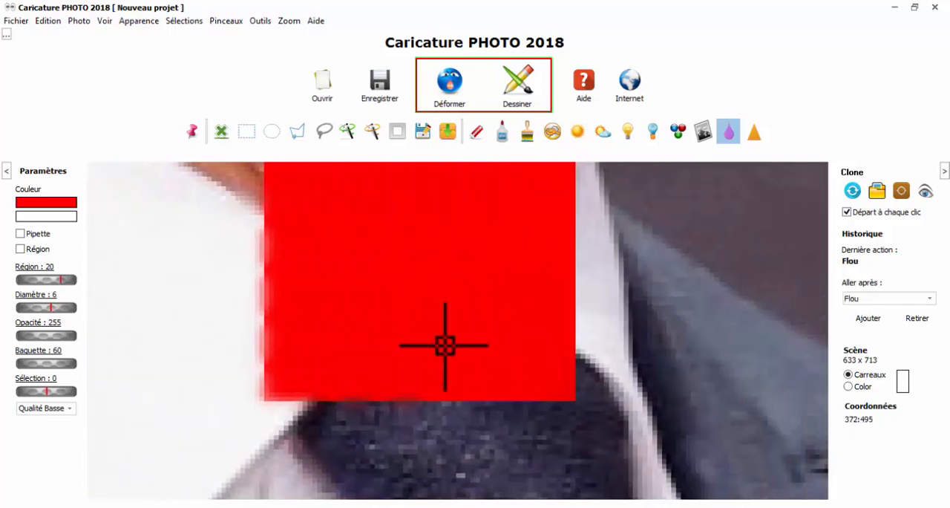
{"action": "mouse_move", "coordinate": [569, 181]}
{"action": "left_mouse_down"}
{"action": "mouse_move", "coordinate": [572, 364]}
{"action": "mouse_move", "coordinate": [567, 174]}
{"action": "mouse_move", "coordinate": [576, 362]}
{"action": "mouse_move", "coordinate": [582, 192]}
{"action": "mouse_move", "coordinate": [585, 311]}
{"action": "mouse_move", "coordinate": [572, 219]}
{"action": "mouse_move", "coordinate": [565, 340]}
{"action": "mouse_move", "coordinate": [573, 207]}
{"action": "mouse_move", "coordinate": [574, 351]}
{"action": "mouse_move", "coordinate": [566, 235]}
{"action": "left_mouse_up"}
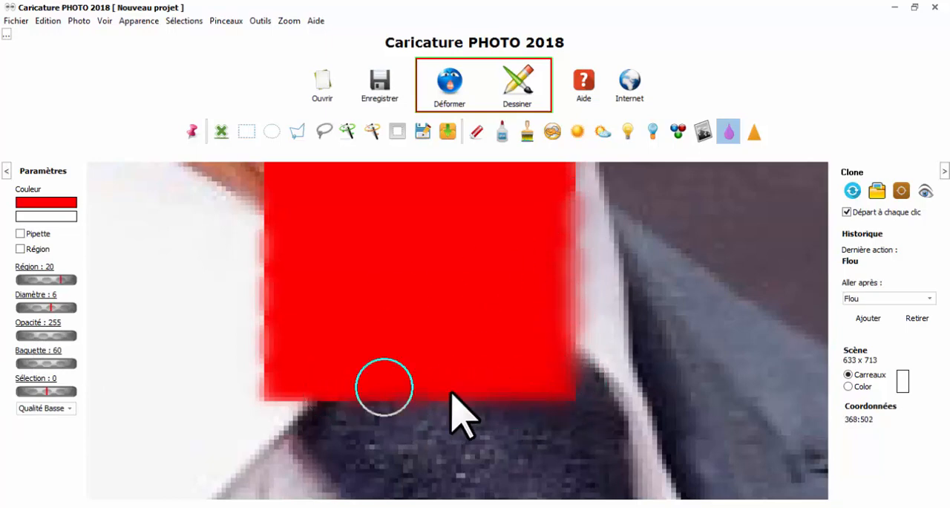
Sharpen the blurred lower and outer edges of the red square with the Netteté brush at diameter 6
{"action": "scroll", "coordinate": [523, 338], "scroll_direction": "down", "scroll_amount": 1}
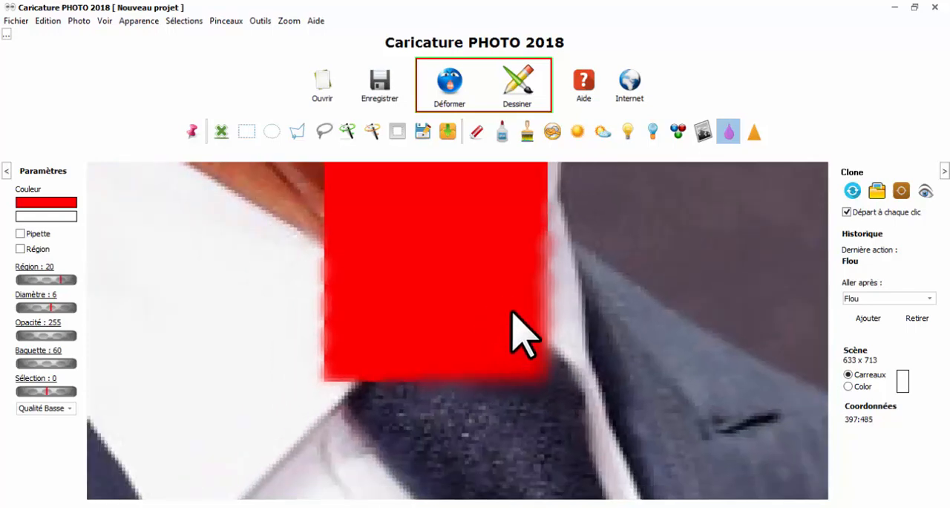
{"action": "scroll", "coordinate": [523, 337], "scroll_direction": "down", "scroll_amount": 2}
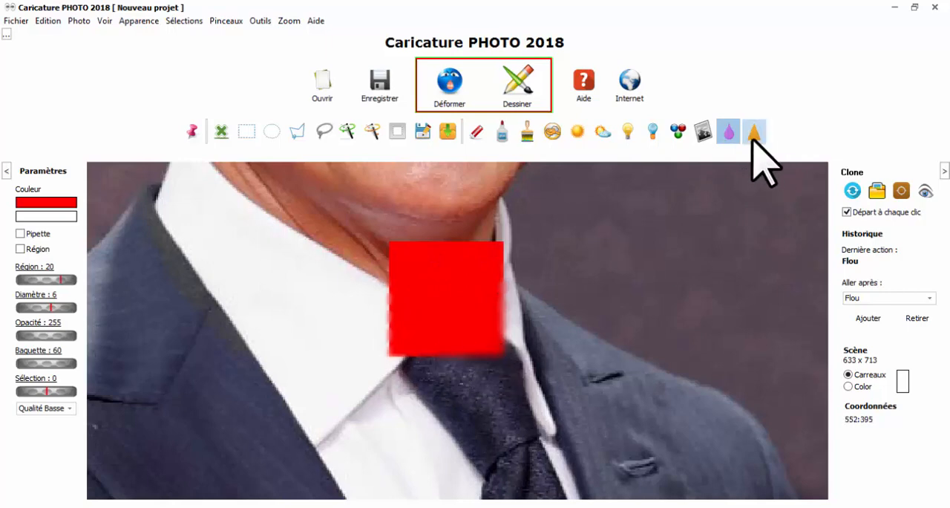
{"action": "scroll", "coordinate": [509, 312], "scroll_direction": "up", "scroll_amount": 4}
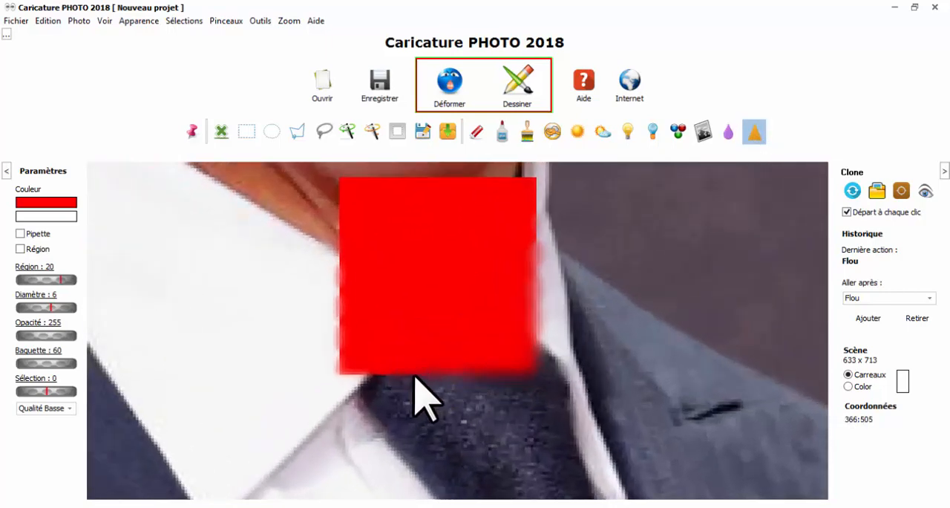
{"action": "left_click", "coordinate": [533, 382]}
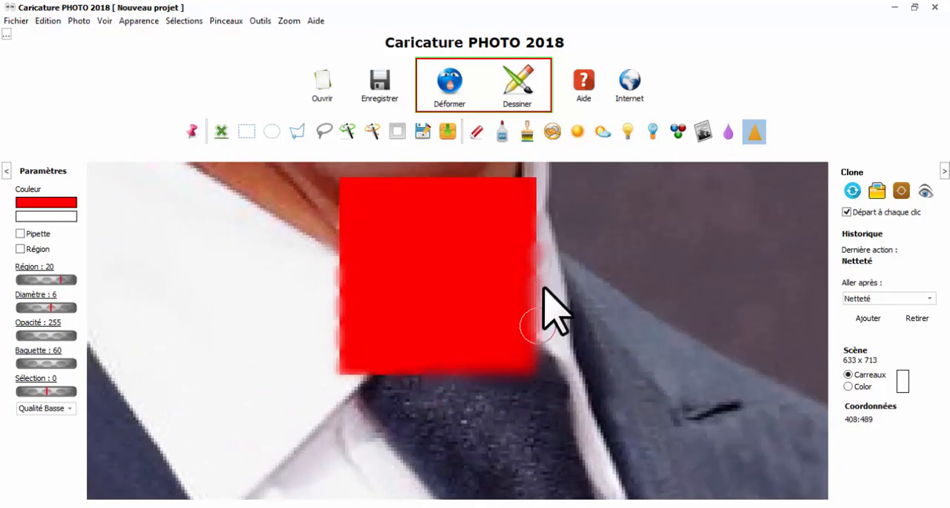
{"action": "scroll", "coordinate": [567, 325], "scroll_direction": "up", "scroll_amount": 6}
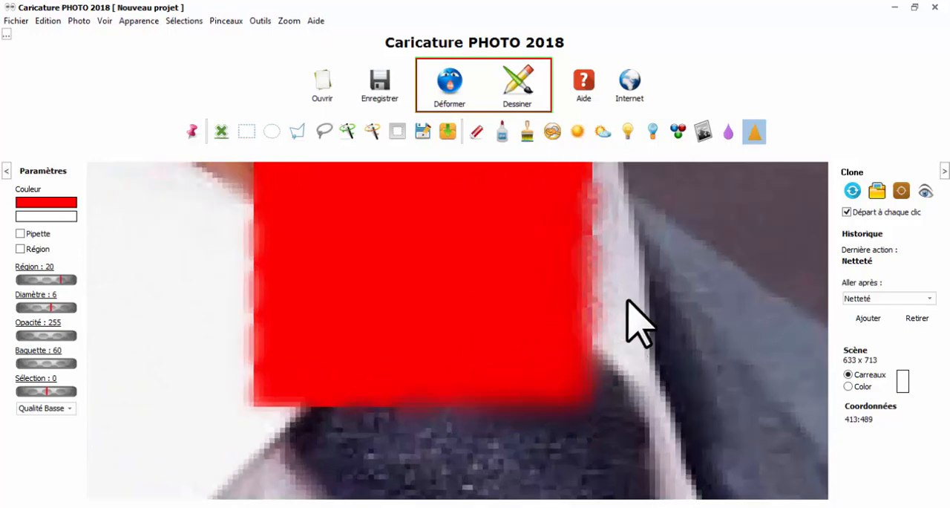
{"action": "scroll", "coordinate": [615, 290], "scroll_direction": "down", "scroll_amount": 9}
{"action": "scroll", "coordinate": [585, 282], "scroll_direction": "down", "scroll_amount": 3}
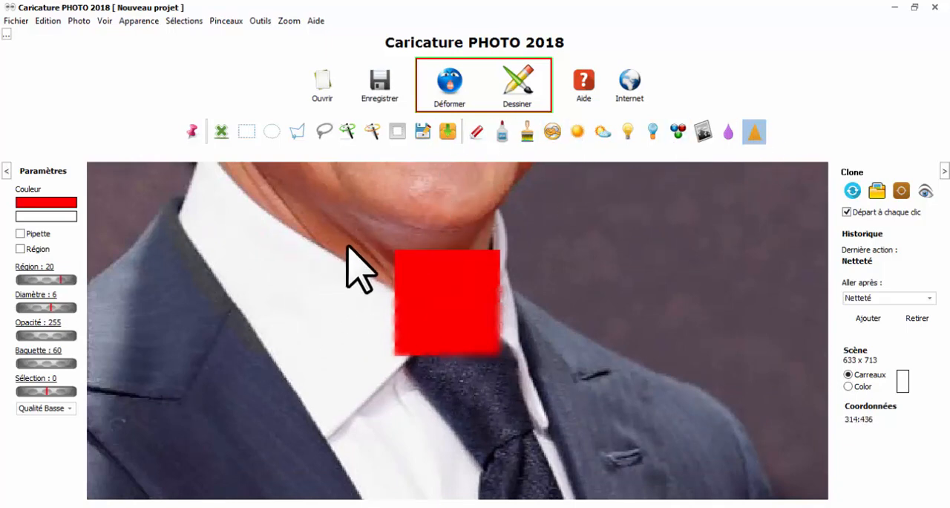
Set Région to 10 and the brush diameter to 219, and sharpen the portrait with the Netteté brush
{"action": "scroll", "coordinate": [349, 252], "scroll_direction": "down", "scroll_amount": 3}
{"action": "scroll", "coordinate": [500, 320], "scroll_direction": "down", "scroll_amount": 2}
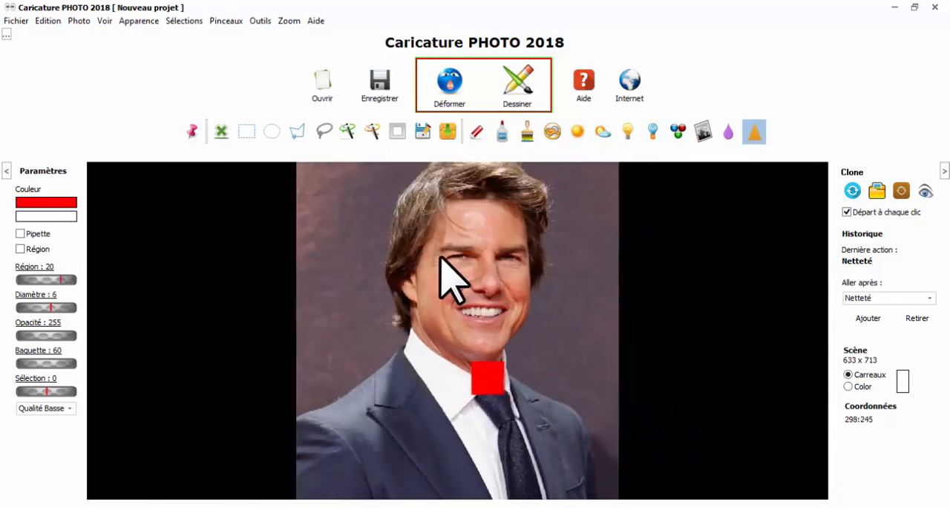
{"action": "scroll", "coordinate": [440, 256], "scroll_direction": "up", "scroll_amount": 1}
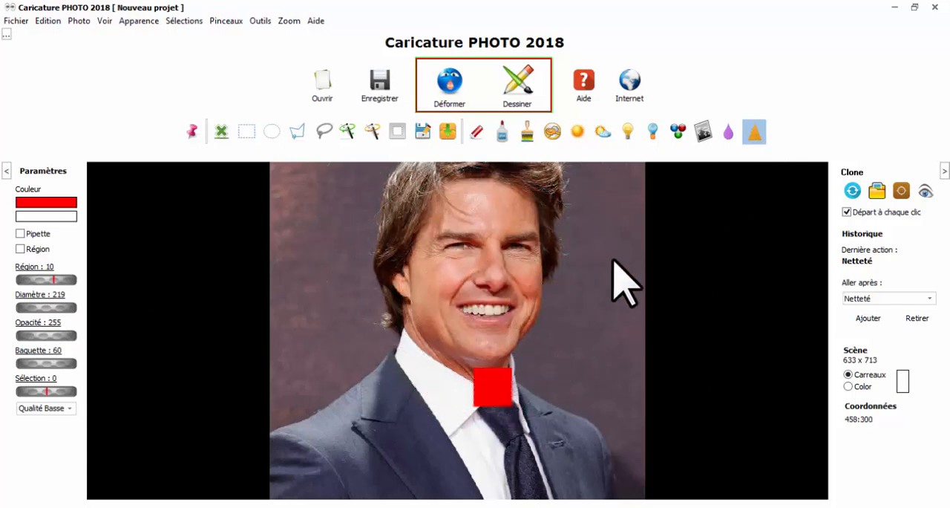
Undo and redo the last sharpening to compare the portrait with and without it
{"action": "left_click", "coordinate": [50, 21]}
{"action": "left_click", "coordinate": [52, 35]}
{"action": "left_click", "coordinate": [46, 22]}
{"action": "left_click", "coordinate": [59, 51]}
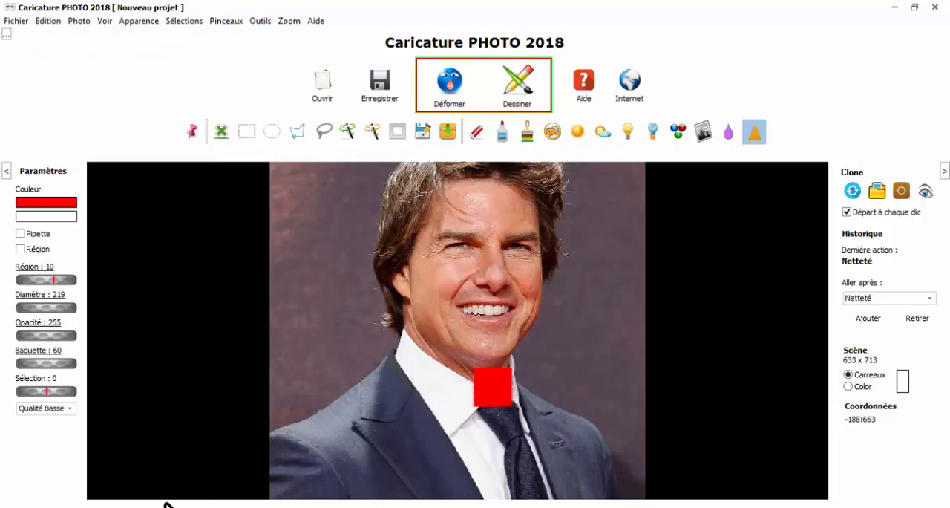
{"action": "scroll", "coordinate": [193, 424], "scroll_direction": "up", "scroll_amount": 5}
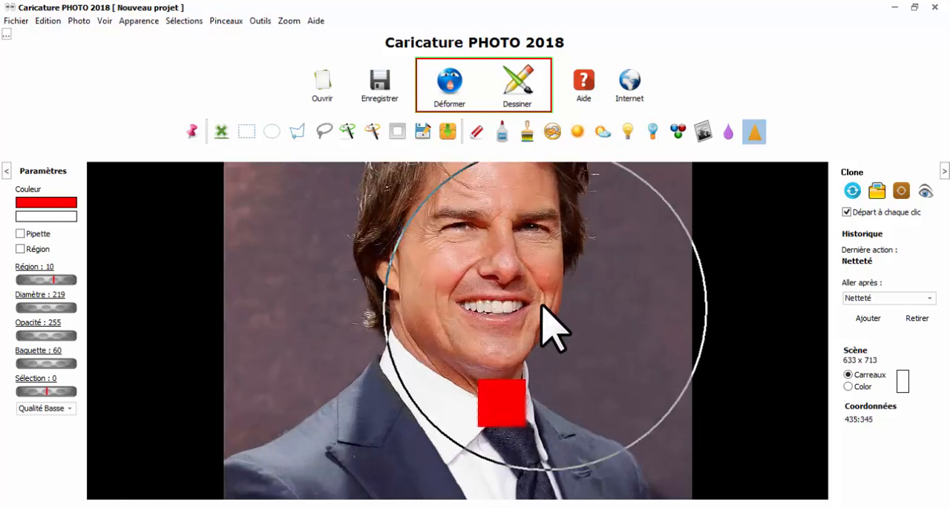
{"action": "scroll", "coordinate": [553, 312], "scroll_direction": "down", "scroll_amount": 5}
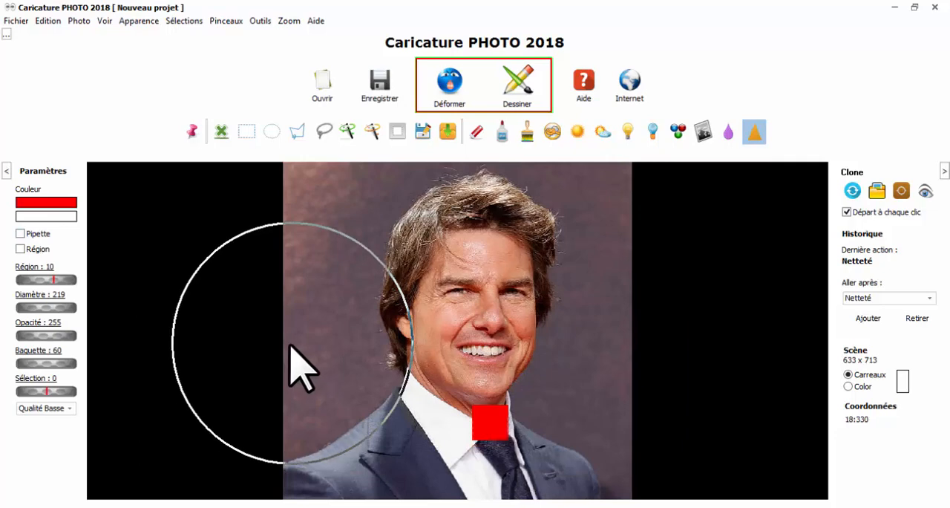
{"action": "left_click", "coordinate": [45, 26]}
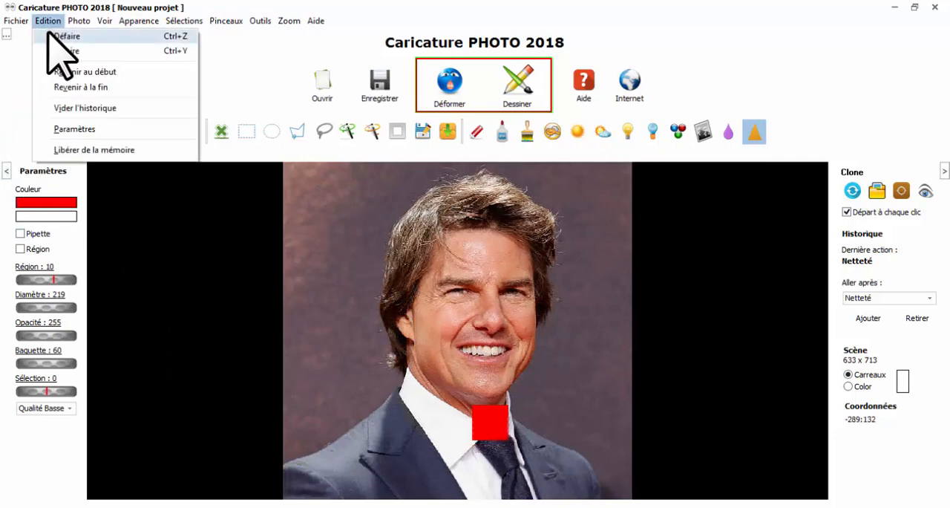
{"action": "left_click", "coordinate": [50, 34]}
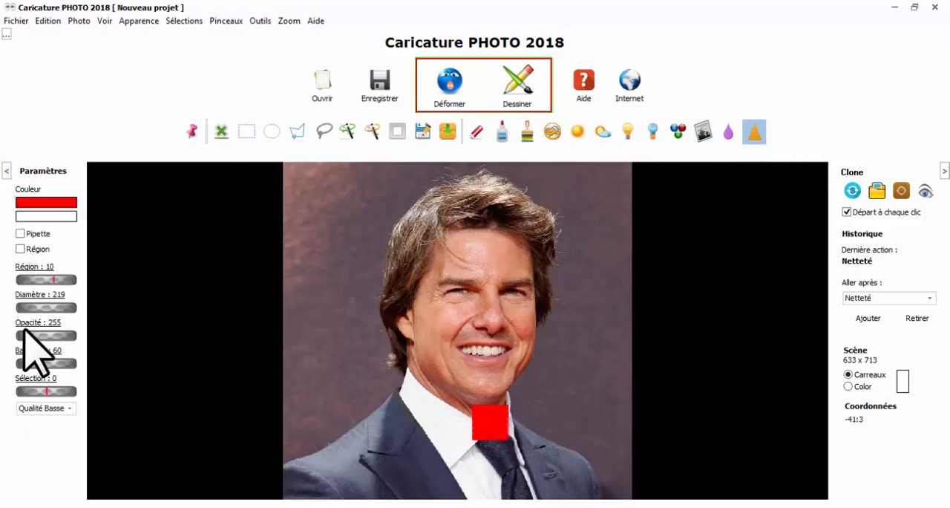
Return the photo to the start of the history, and look through the list of recorded actions
{"action": "left_click", "coordinate": [46, 25]}
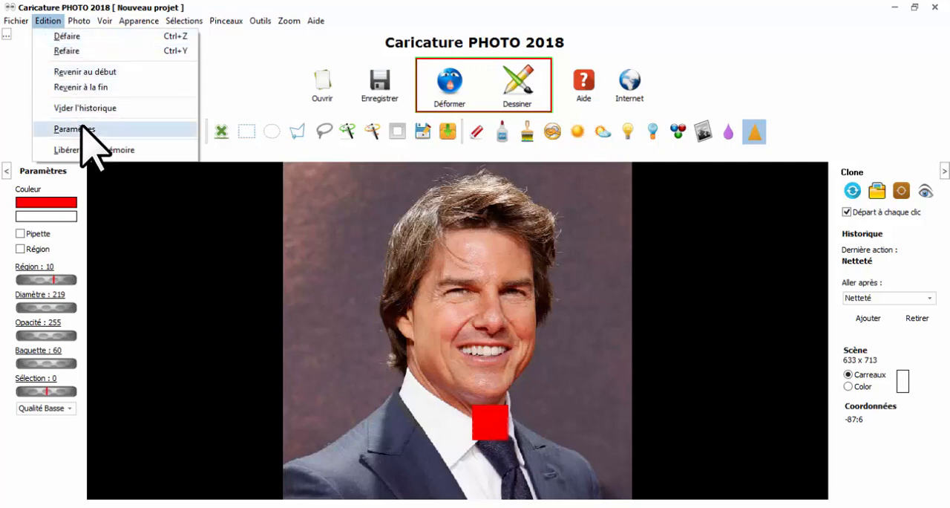
{"action": "left_click", "coordinate": [78, 72]}
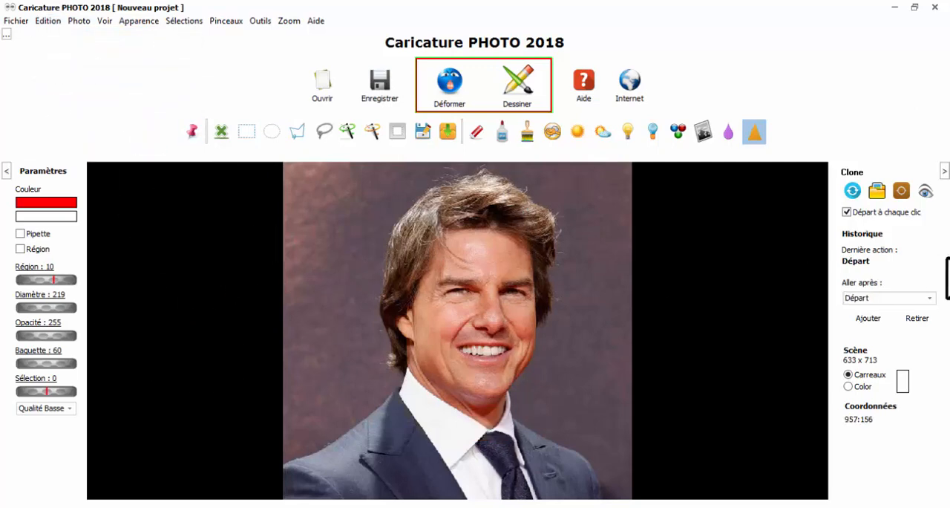
{"action": "left_click", "coordinate": [898, 298]}
{"action": "left_click", "coordinate": [897, 298]}
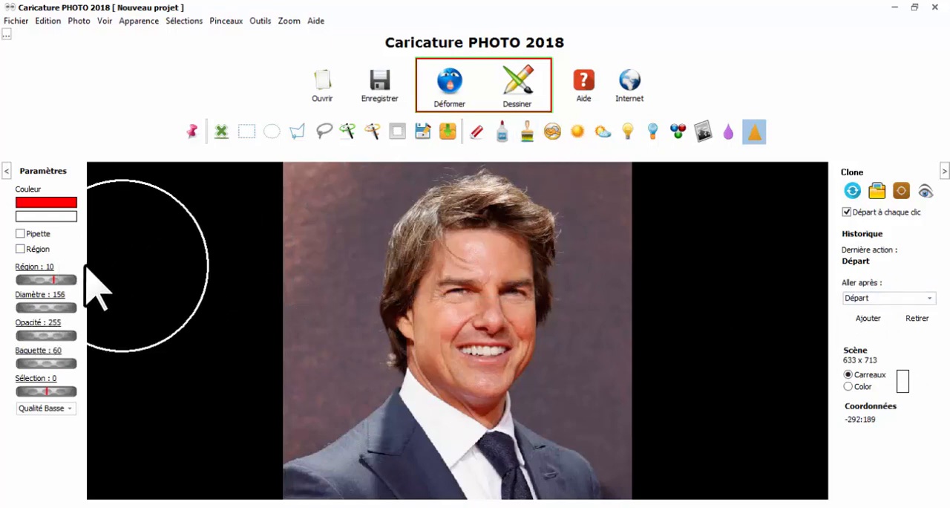
Set up the Peindre brush with diameter 105 and an off-white painting colour
{"action": "left_click", "coordinate": [527, 134]}
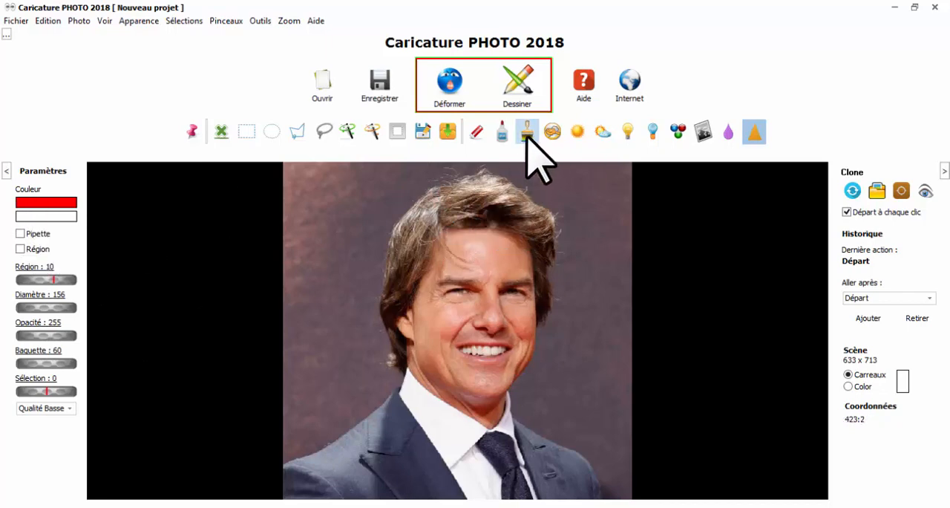
{"action": "left_click_drag", "start_coordinate": [55, 307], "coordinate": [25, 304]}
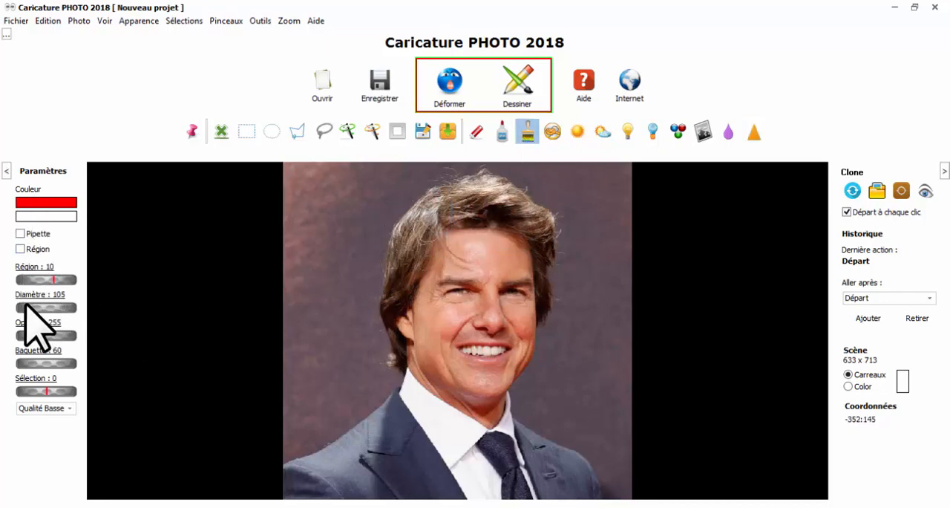
{"action": "left_click", "coordinate": [56, 203]}
{"action": "left_click", "coordinate": [483, 300]}
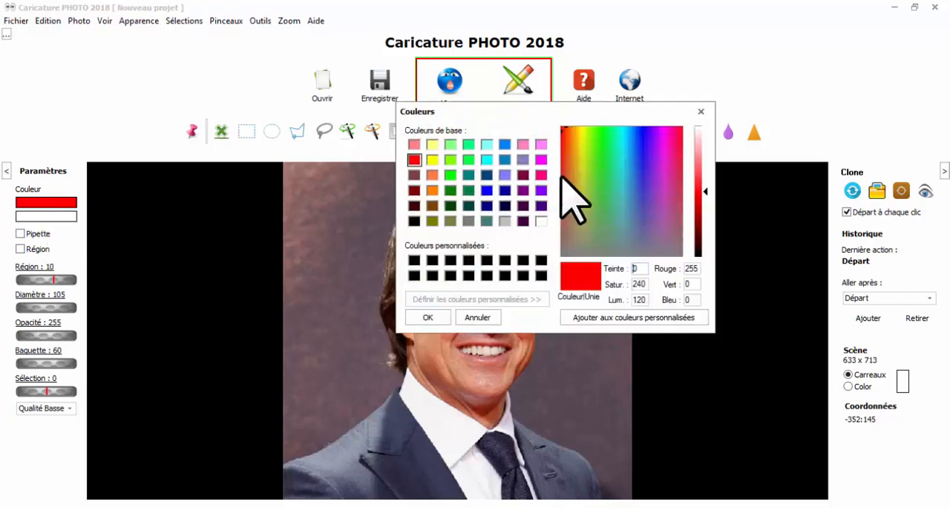
{"action": "left_click", "coordinate": [475, 317]}
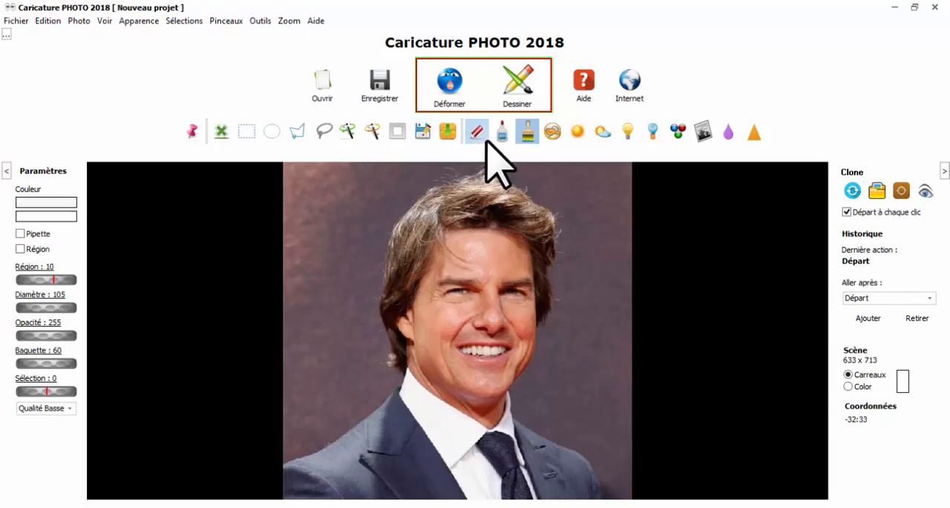
Paint a broad off-white stroke over the background beside the face, and undo it
{"action": "mouse_move", "coordinate": [355, 294]}
{"action": "left_mouse_down"}
{"action": "mouse_move", "coordinate": [339, 357]}
{"action": "mouse_move", "coordinate": [356, 276]}
{"action": "mouse_move", "coordinate": [357, 355]}
{"action": "mouse_move", "coordinate": [329, 372]}
{"action": "left_mouse_up"}
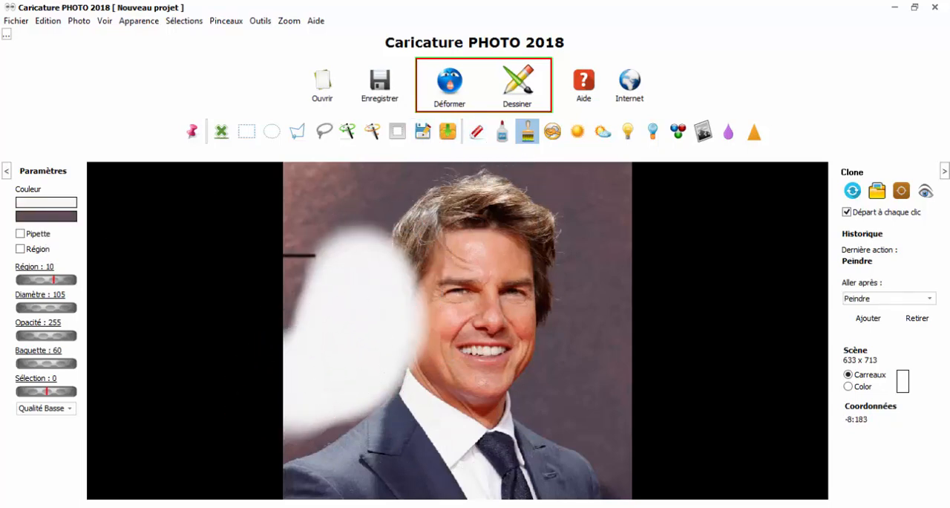
{"action": "left_click", "coordinate": [47, 21]}
{"action": "left_click", "coordinate": [175, 41]}
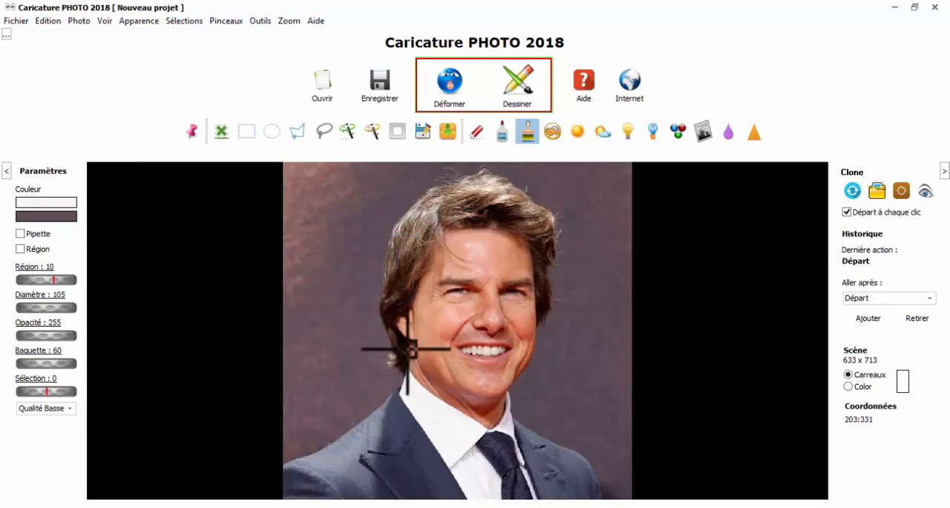
Enable the Pipette option, and paint strokes at diameter 73 in colours sampled from the shirt collar and the cheek onto the background
{"action": "left_click", "coordinate": [20, 233]}
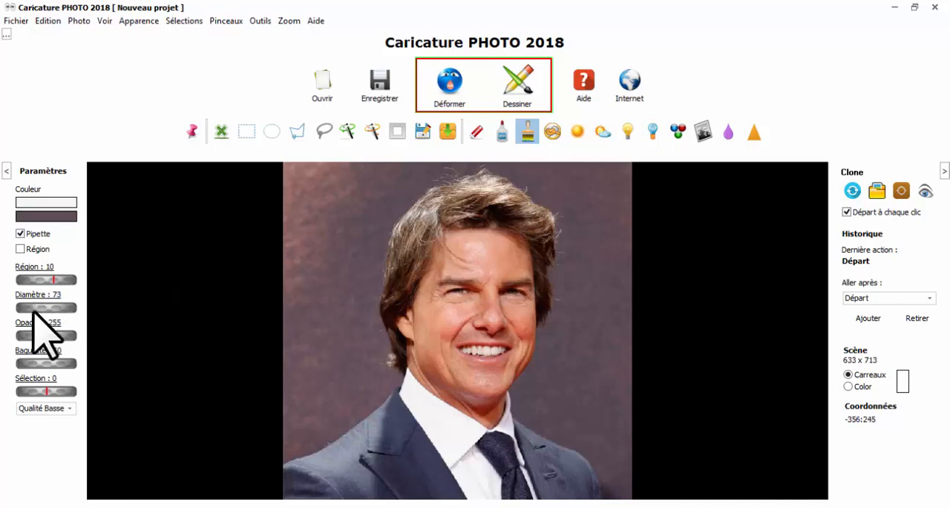
{"action": "left_click", "coordinate": [441, 421]}
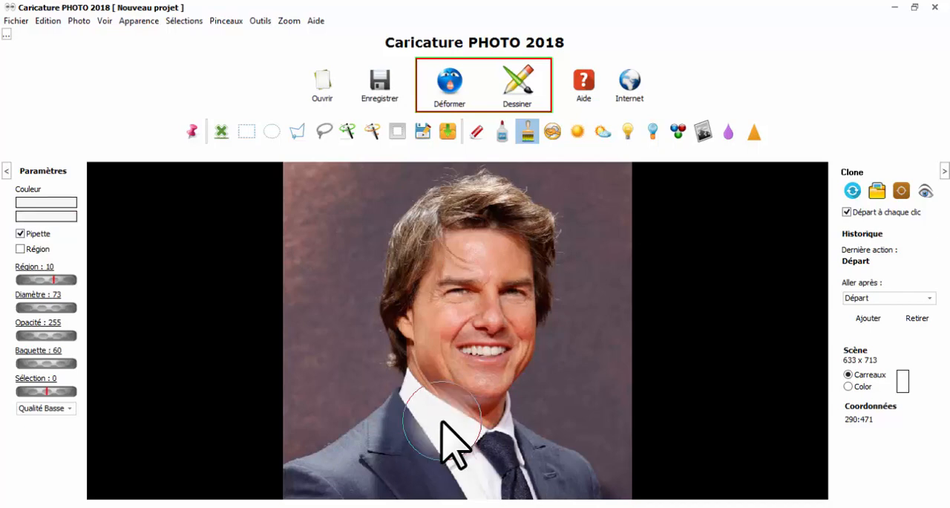
{"action": "mouse_move", "coordinate": [442, 421]}
{"action": "left_mouse_down"}
{"action": "mouse_move", "coordinate": [427, 407]}
{"action": "mouse_move", "coordinate": [349, 404]}
{"action": "left_mouse_up"}
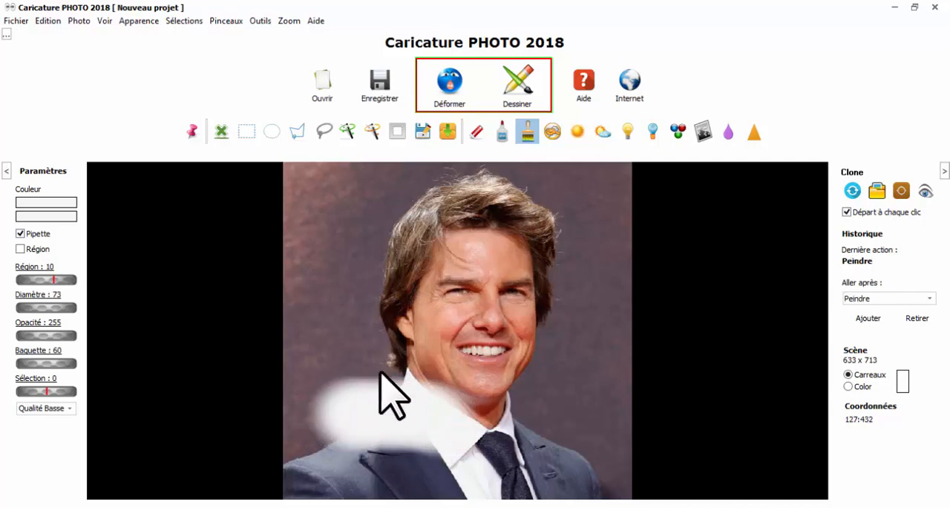
{"action": "left_click", "coordinate": [436, 322]}
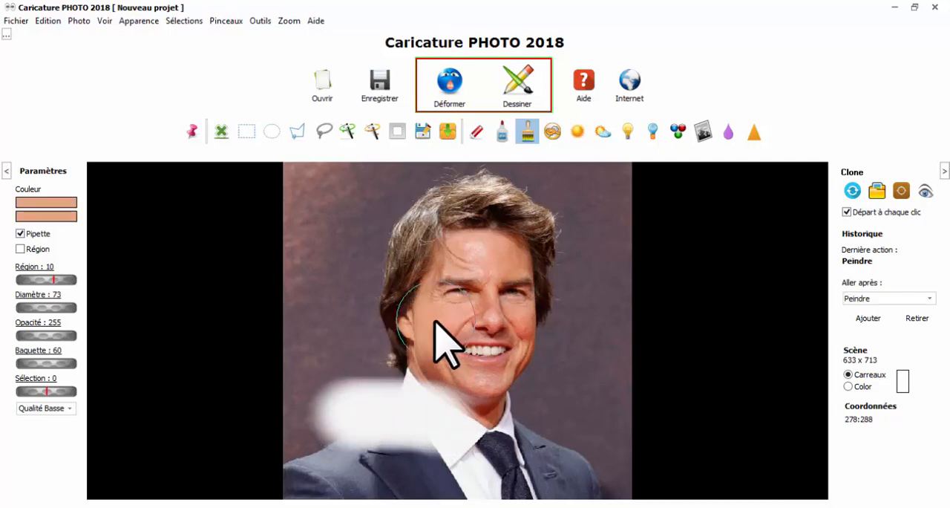
{"action": "left_click_drag", "start_coordinate": [435, 322], "coordinate": [349, 306]}
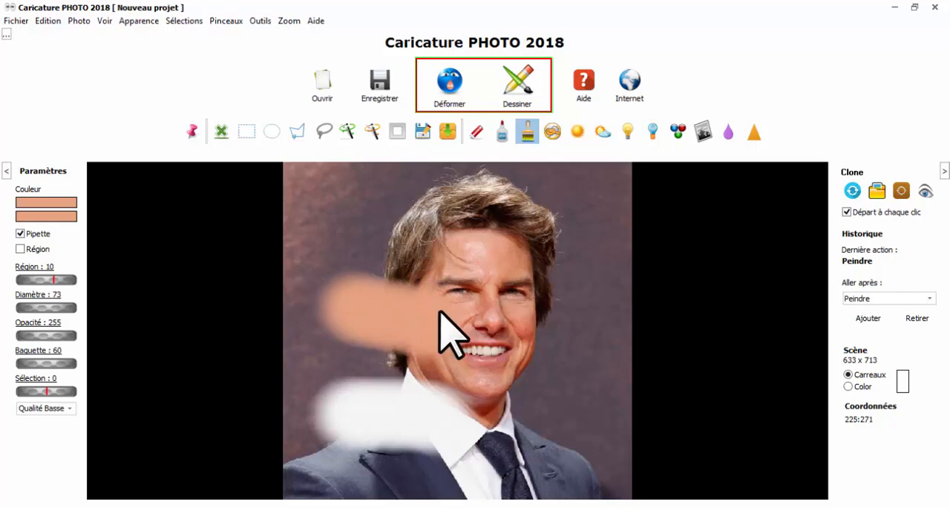
Paint a stroke over the eye and forehead in a colour sampled from the background, and return the photo to the history start
{"action": "left_click", "coordinate": [593, 270]}
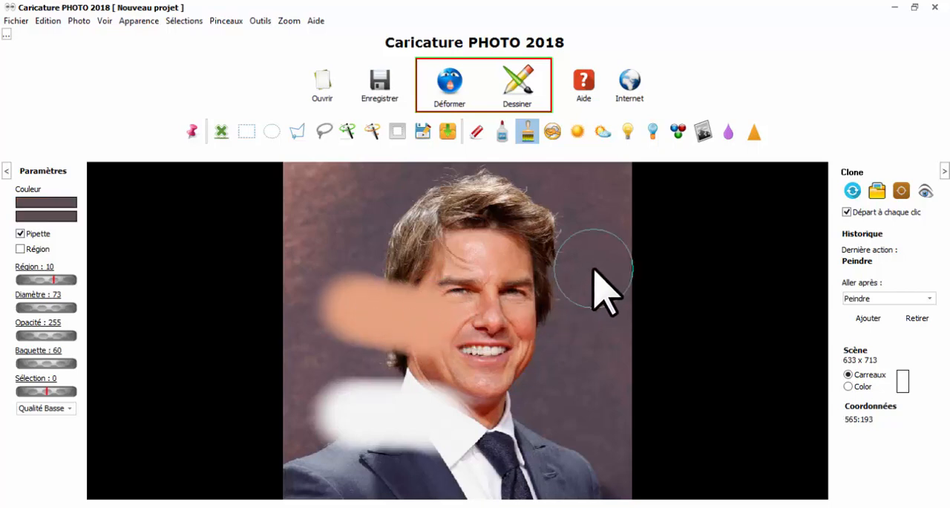
{"action": "left_click_drag", "start_coordinate": [593, 270], "coordinate": [487, 276]}
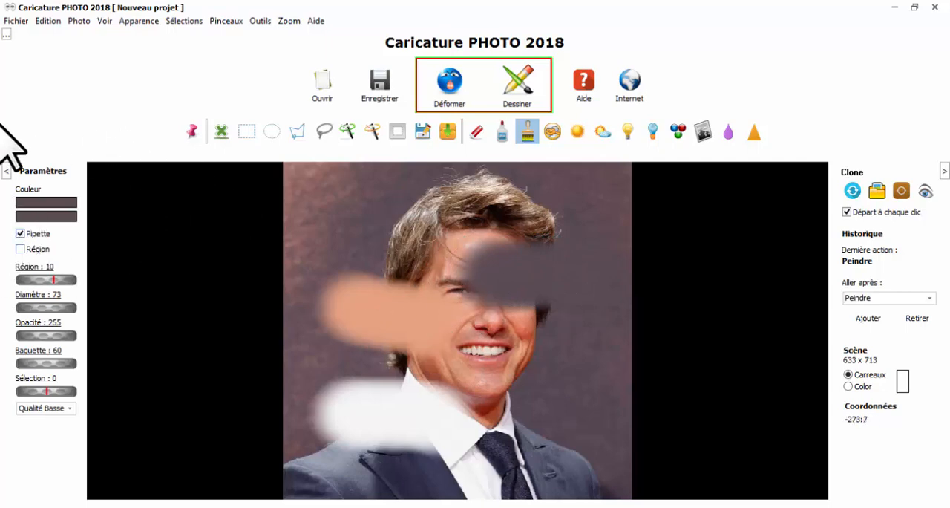
{"action": "left_click", "coordinate": [49, 23]}
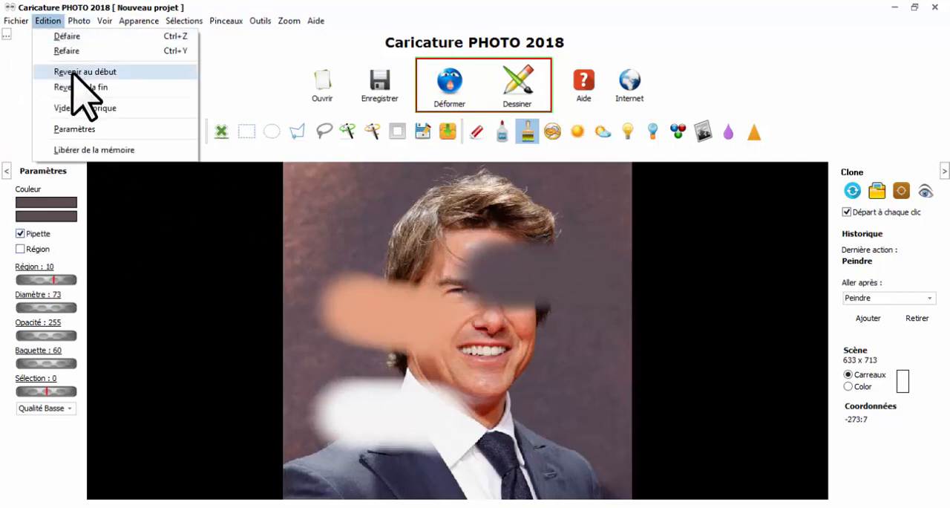
{"action": "left_click", "coordinate": [76, 70]}
Set the brush to diameter 21 and opacity 118, and retouch the shiny forehead with a skin colour sampled there
{"action": "scroll", "coordinate": [424, 296], "scroll_direction": "up", "scroll_amount": 4}
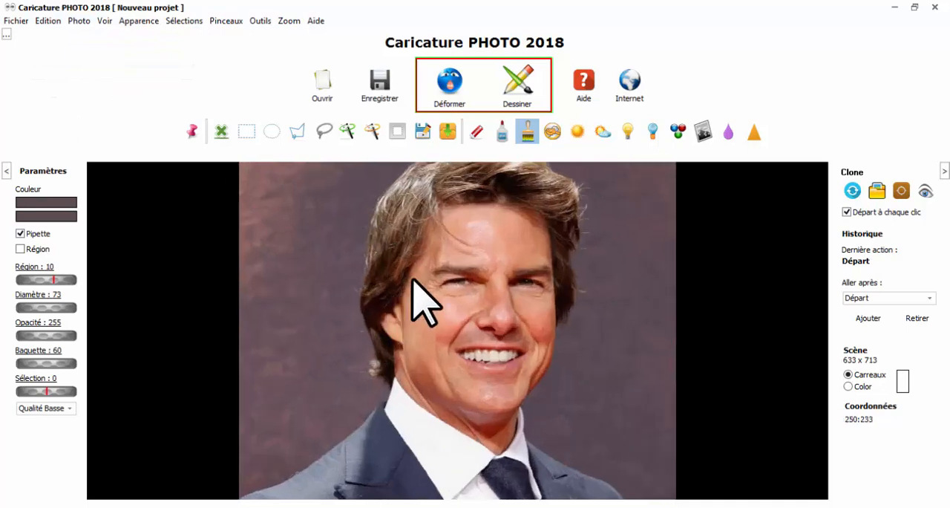
{"action": "left_click_drag", "start_coordinate": [528, 260], "coordinate": [528, 376]}
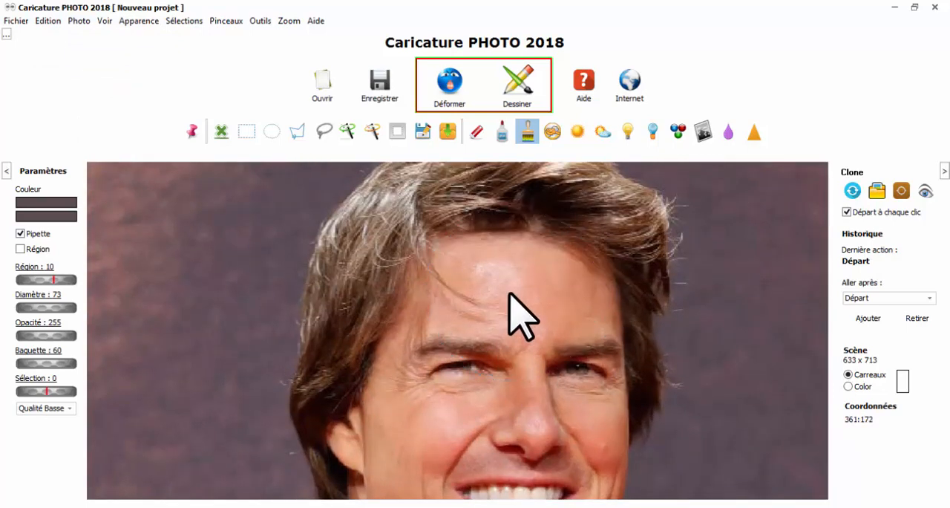
{"action": "key", "text": "Down"}
{"action": "key", "text": "Down"}
{"action": "key", "text": "Down"}
{"action": "key", "text": "Down"}
{"action": "key", "text": "Down"}
{"action": "key", "text": "Down"}
{"action": "key", "text": "Down"}
{"action": "key", "text": "Down"}
{"action": "key", "text": "Down"}
{"action": "key", "text": "Down"}
{"action": "key", "text": "Down"}
{"action": "key", "text": "Down"}
{"action": "key", "text": "Down"}
{"action": "key", "text": "Down"}
{"action": "key", "text": "Down"}
{"action": "key", "text": "Down"}
{"action": "key", "text": "Down"}
{"action": "key", "text": "Down"}
{"action": "key", "text": "Down"}
{"action": "key", "text": "Down"}
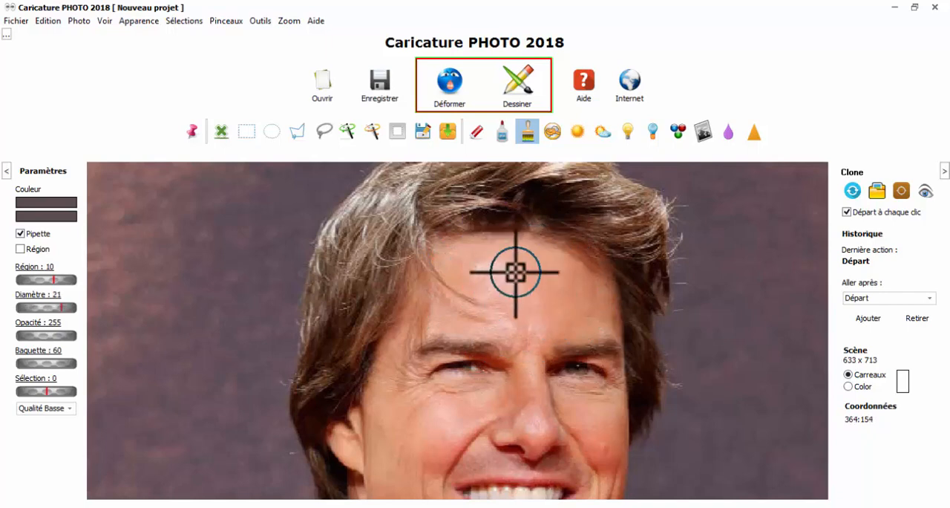
{"action": "mouse_move", "coordinate": [31, 332]}
{"action": "left_mouse_down"}
{"action": "mouse_move", "coordinate": [46, 334]}
{"action": "mouse_move", "coordinate": [23, 333]}
{"action": "left_mouse_up"}
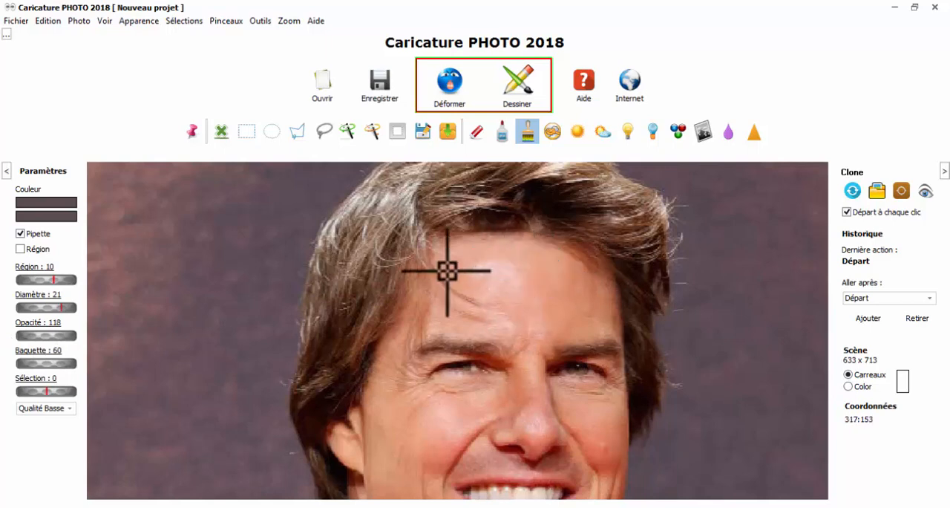
{"action": "left_click", "coordinate": [515, 269]}
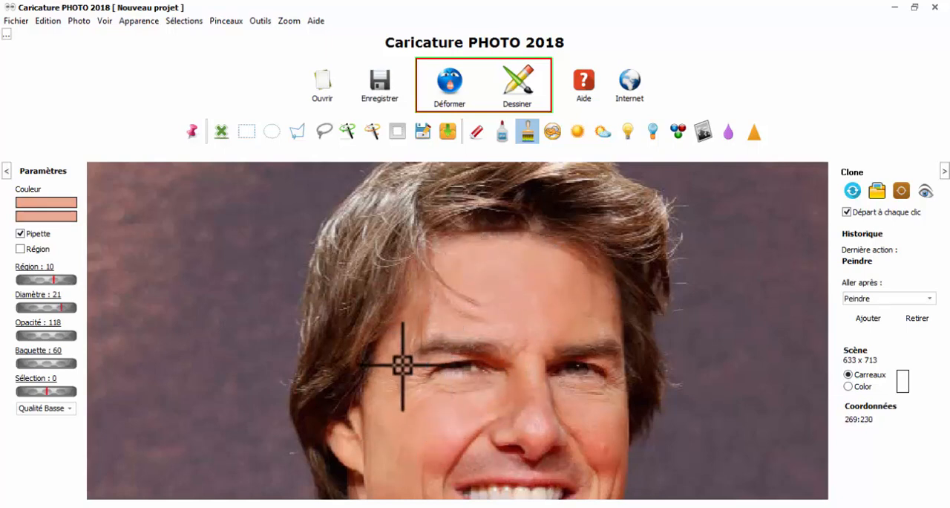
Retouch the cheek and the skin around the mouth with sampled skin colours, and return the photo to the history start
{"action": "left_click", "coordinate": [403, 403]}
{"action": "left_click", "coordinate": [407, 406]}
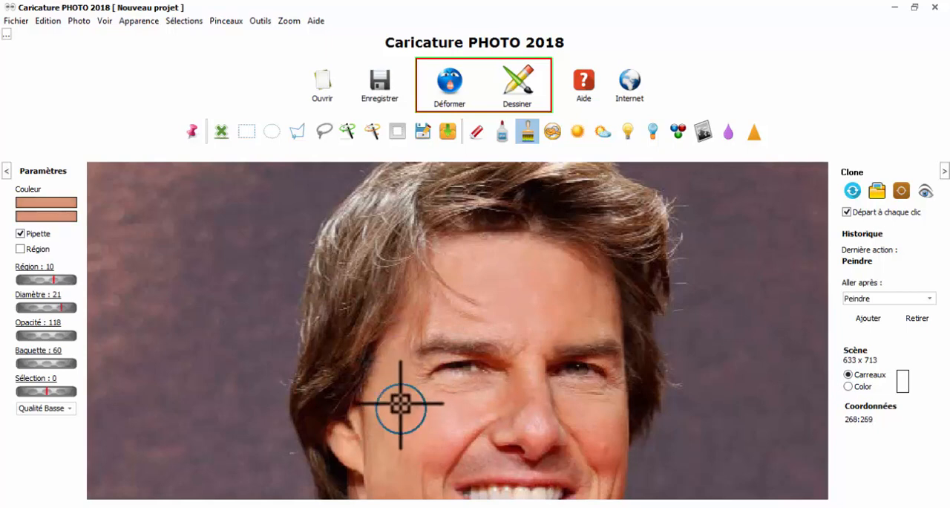
{"action": "left_click", "coordinate": [437, 454]}
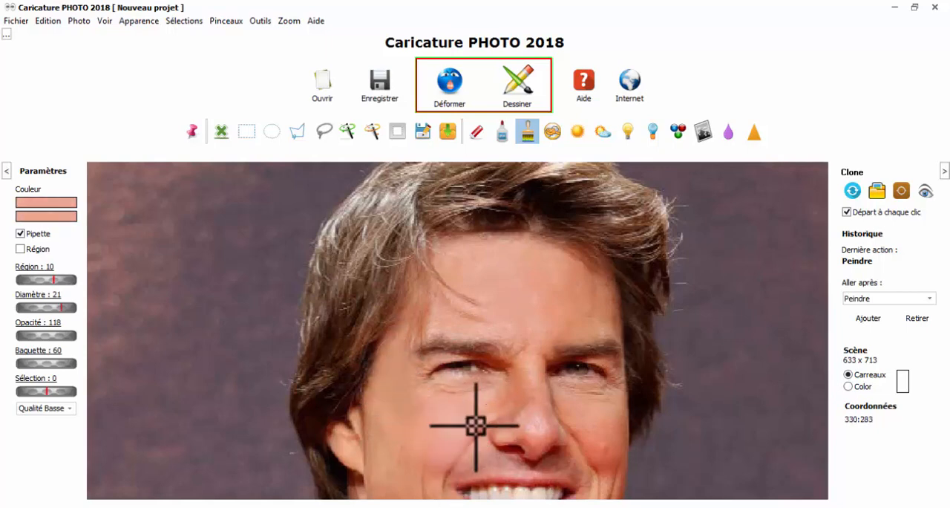
{"action": "left_click", "coordinate": [466, 452]}
{"action": "left_click", "coordinate": [432, 477]}
{"action": "scroll", "coordinate": [550, 415], "scroll_direction": "down", "scroll_amount": 2}
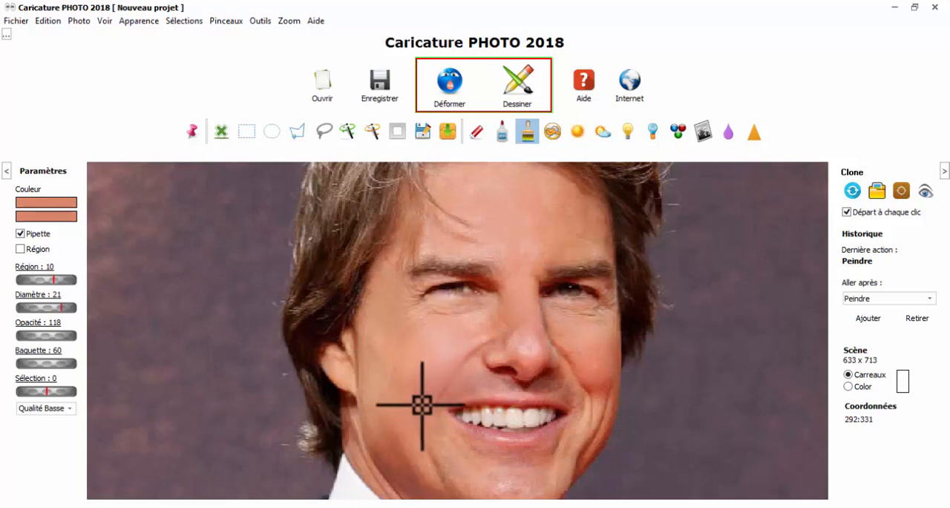
{"action": "scroll", "coordinate": [480, 336], "scroll_direction": "down", "scroll_amount": 2}
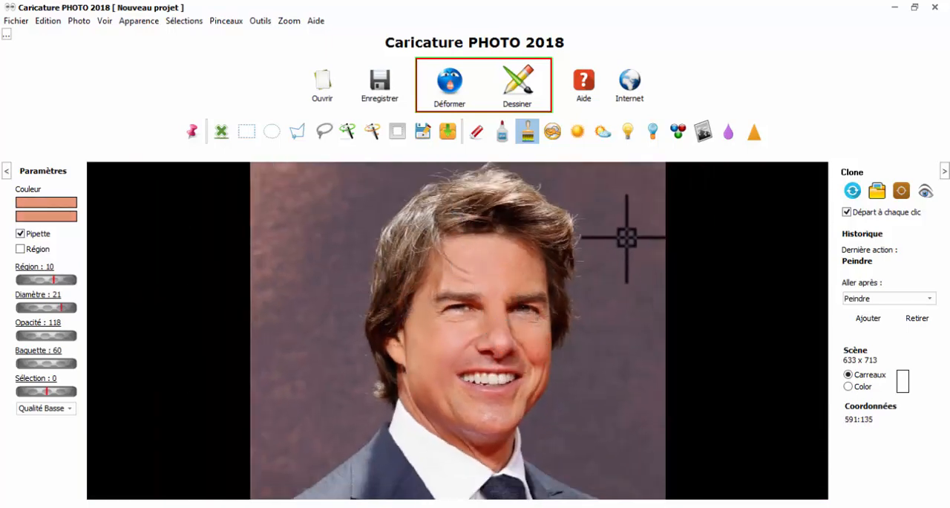
{"action": "left_click", "coordinate": [49, 22]}
{"action": "left_click", "coordinate": [85, 70]}
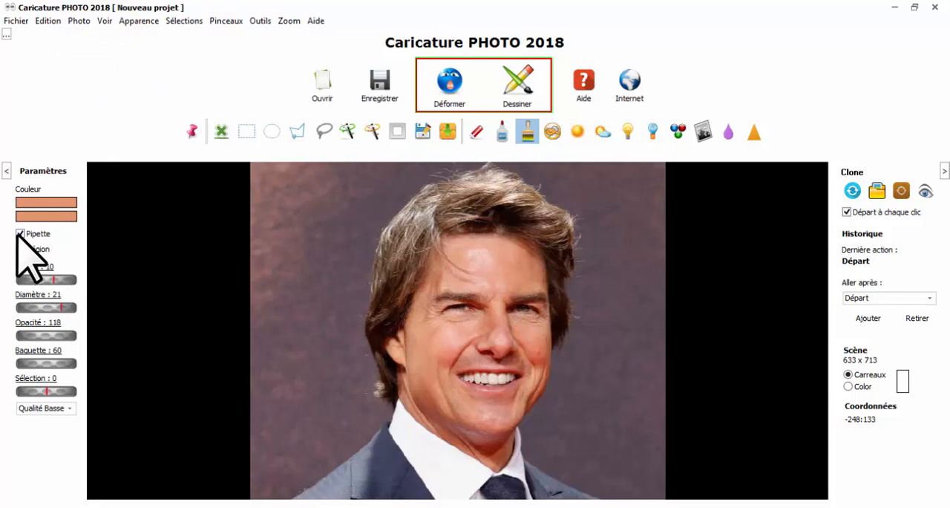
Enable the Région option instead of Pipette, raise the opacity to 255, and paint a skin-coloured dab on the background beside the hair
{"action": "scroll", "coordinate": [423, 329], "scroll_direction": "up", "scroll_amount": 3}
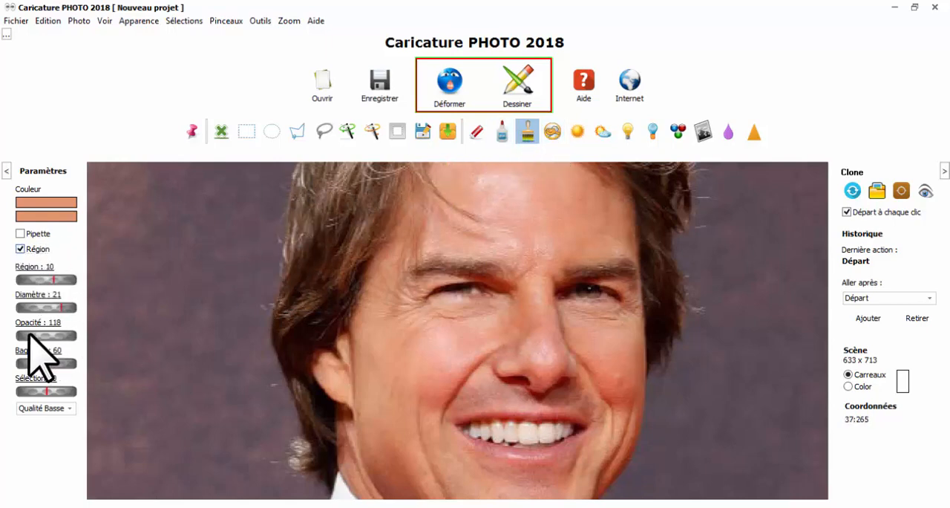
{"action": "left_click_drag", "start_coordinate": [73, 334], "coordinate": [140, 333]}
{"action": "left_click_drag", "start_coordinate": [34, 336], "coordinate": [112, 340]}
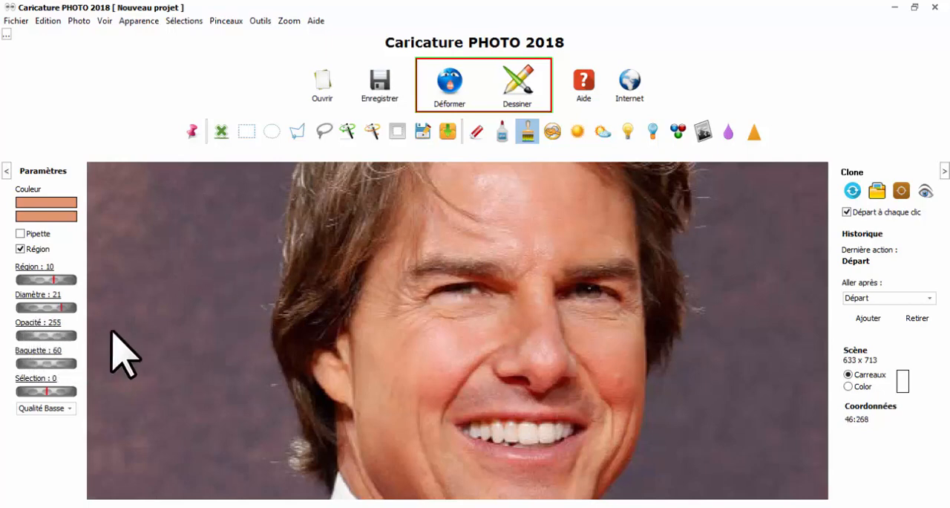
{"action": "left_click", "coordinate": [244, 276]}
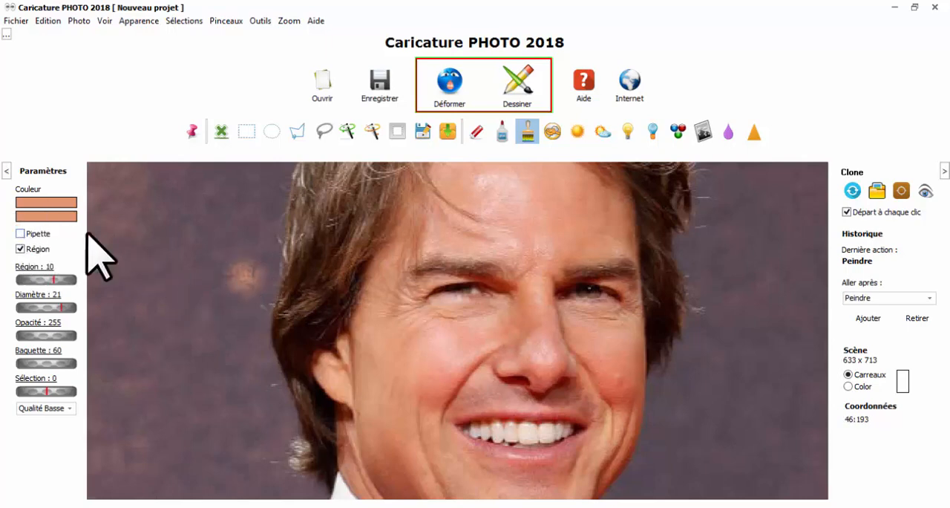
Sample the background colour with Pipette, turn Pipette off again, and set the opacity to 245 and Région to 31
{"action": "left_click", "coordinate": [38, 233]}
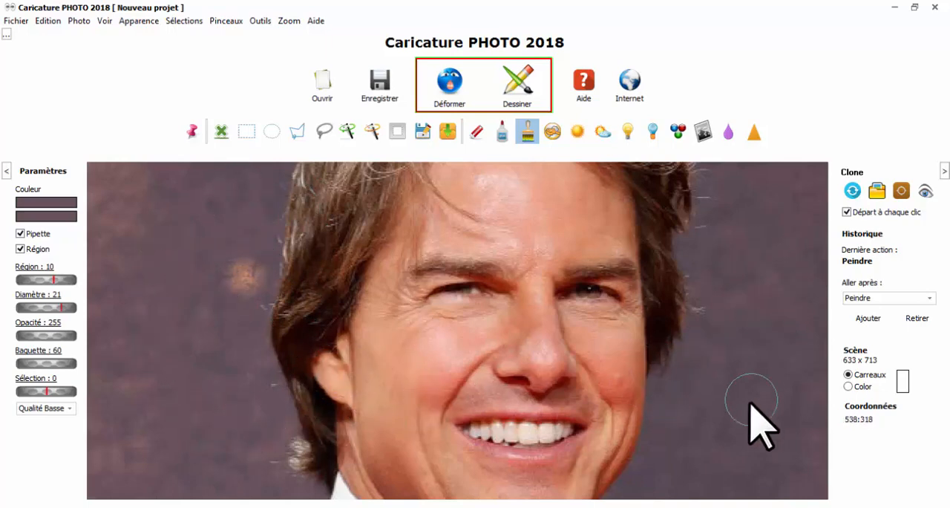
{"action": "left_click", "coordinate": [45, 335]}
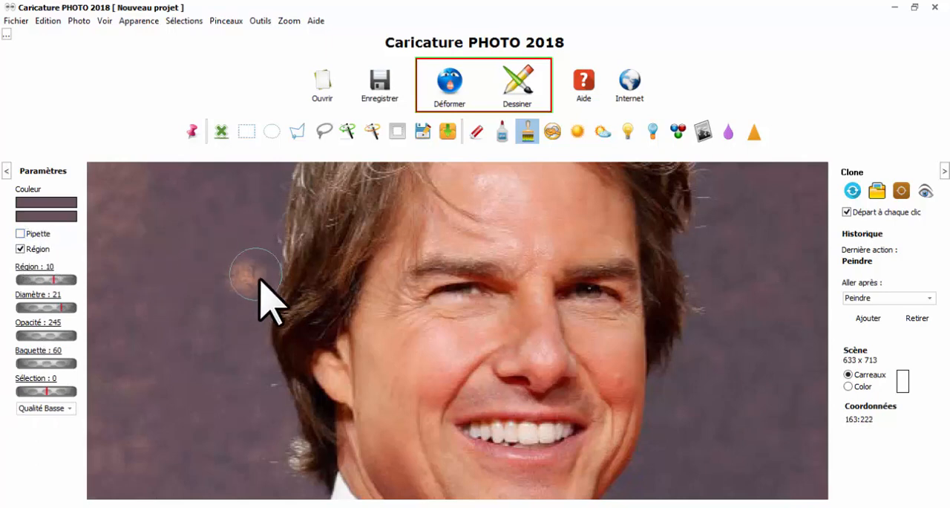
{"action": "scroll", "coordinate": [615, 275], "scroll_direction": "up", "scroll_amount": 4}
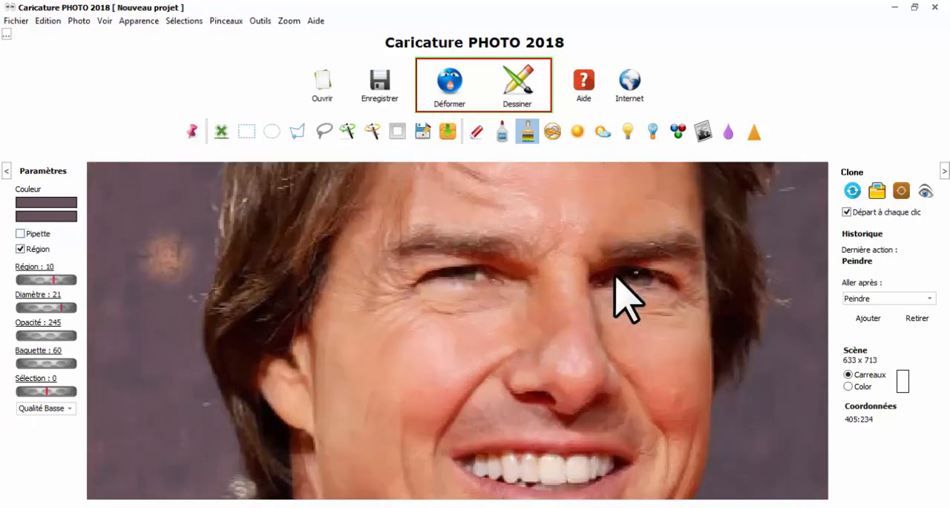
{"action": "scroll", "coordinate": [475, 291], "scroll_direction": "down", "scroll_amount": 5}
{"action": "scroll", "coordinate": [400, 319], "scroll_direction": "down", "scroll_amount": 3}
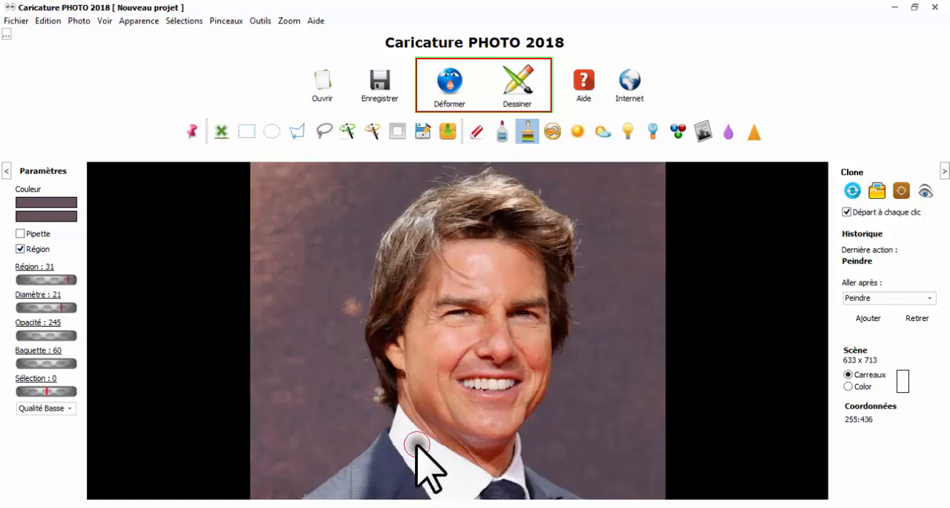
Paint the shirt collar in the sampled background colour with Région active, and dab the teeth
{"action": "mouse_move", "coordinate": [417, 444]}
{"action": "left_mouse_down"}
{"action": "mouse_move", "coordinate": [481, 477]}
{"action": "mouse_move", "coordinate": [401, 414]}
{"action": "mouse_move", "coordinate": [389, 441]}
{"action": "mouse_move", "coordinate": [441, 498]}
{"action": "mouse_move", "coordinate": [409, 432]}
{"action": "mouse_move", "coordinate": [462, 490]}
{"action": "left_mouse_up"}
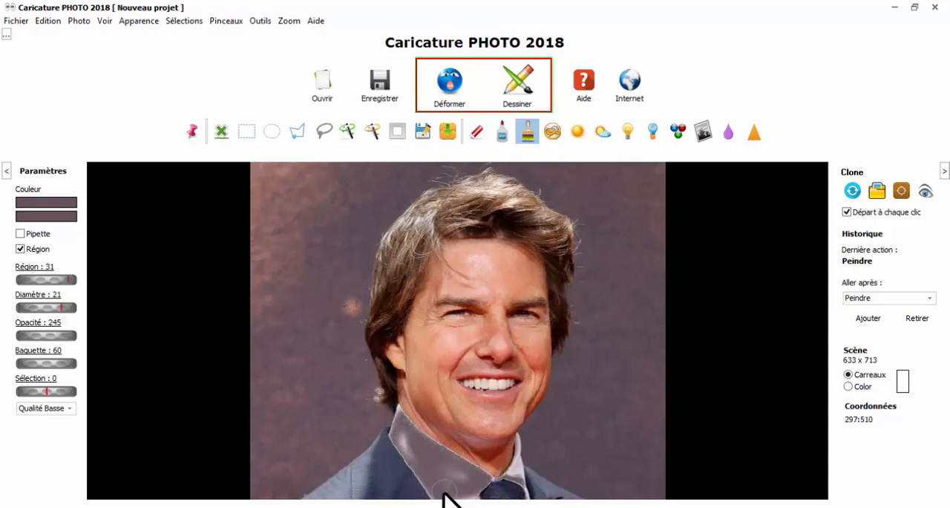
{"action": "left_click_drag", "start_coordinate": [394, 425], "coordinate": [442, 507]}
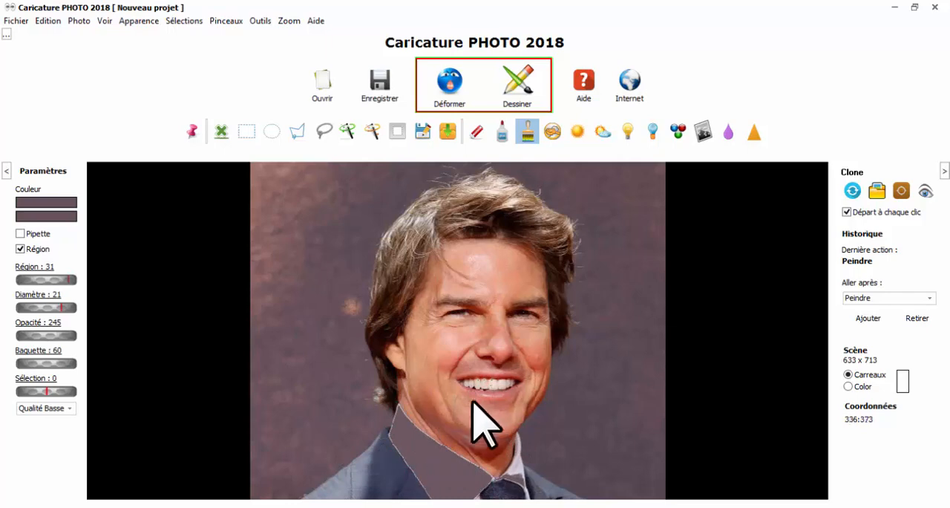
{"action": "scroll", "coordinate": [513, 394], "scroll_direction": "up", "scroll_amount": 3}
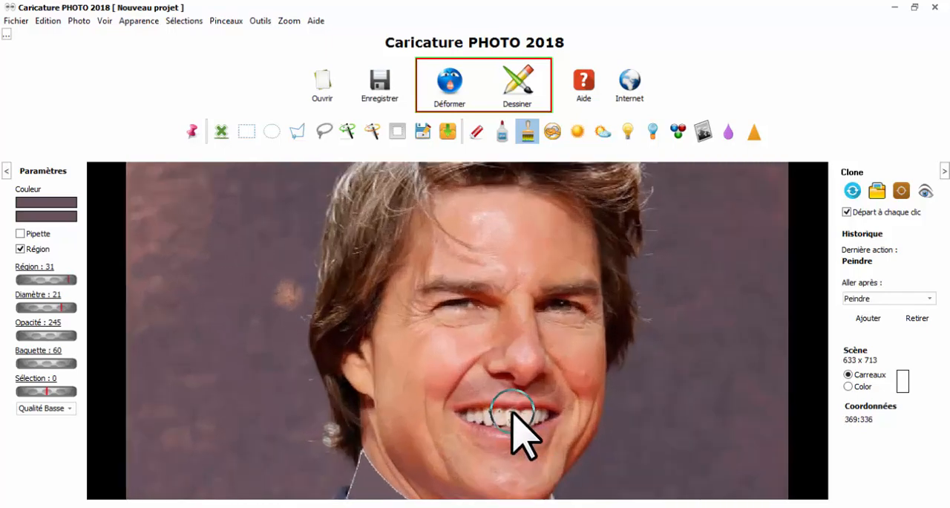
Raise Région to 76, paint over the shirt front beside the tie, and set Région to 87
{"action": "scroll", "coordinate": [590, 311], "scroll_direction": "down", "scroll_amount": 3}
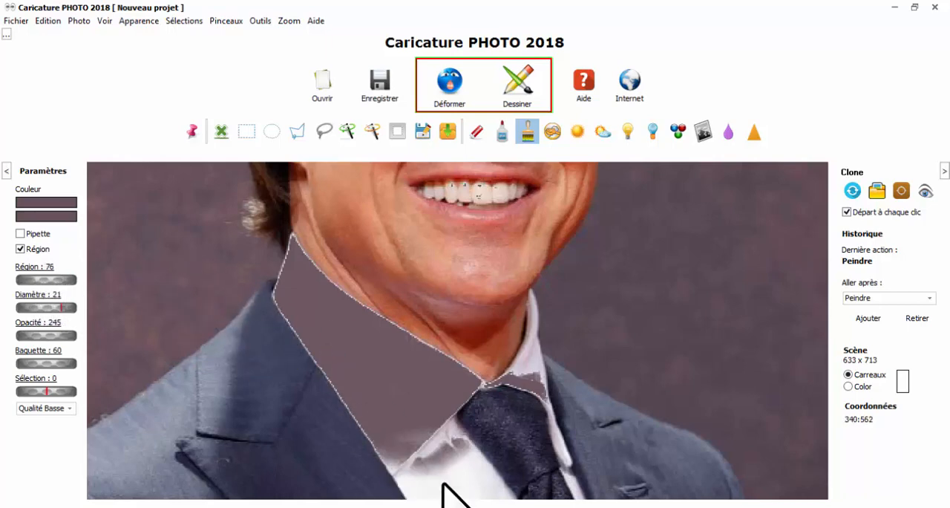
{"action": "mouse_move", "coordinate": [443, 484]}
{"action": "left_mouse_down"}
{"action": "mouse_move", "coordinate": [466, 471]}
{"action": "mouse_move", "coordinate": [486, 484]}
{"action": "mouse_move", "coordinate": [480, 458]}
{"action": "mouse_move", "coordinate": [443, 444]}
{"action": "mouse_move", "coordinate": [395, 479]}
{"action": "mouse_move", "coordinate": [537, 346]}
{"action": "mouse_move", "coordinate": [529, 374]}
{"action": "mouse_move", "coordinate": [527, 324]}
{"action": "mouse_move", "coordinate": [538, 394]}
{"action": "mouse_move", "coordinate": [568, 474]}
{"action": "mouse_move", "coordinate": [597, 502]}
{"action": "mouse_move", "coordinate": [574, 475]}
{"action": "mouse_move", "coordinate": [530, 369]}
{"action": "mouse_move", "coordinate": [467, 403]}
{"action": "mouse_move", "coordinate": [418, 500]}
{"action": "left_mouse_up"}
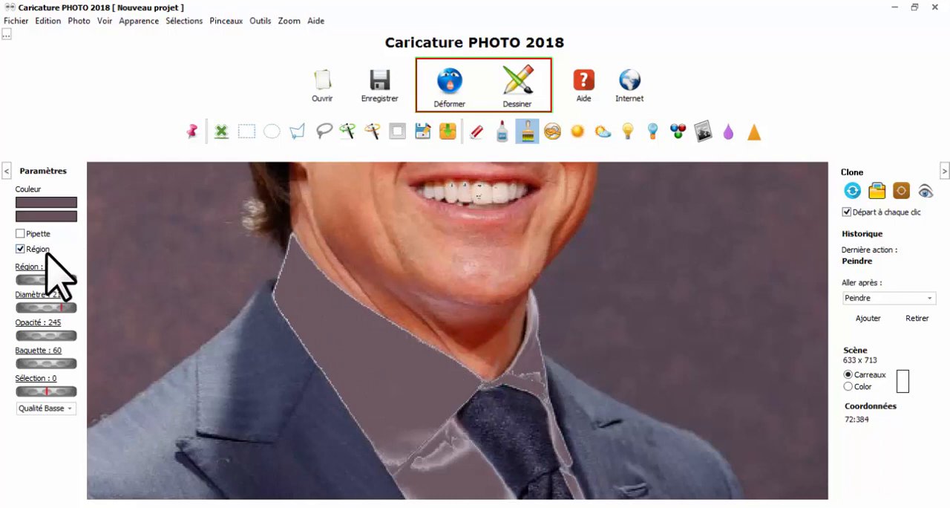
{"action": "mouse_move", "coordinate": [60, 282]}
{"action": "left_mouse_down"}
{"action": "mouse_move", "coordinate": [37, 282]}
{"action": "mouse_move", "coordinate": [68, 281]}
{"action": "left_mouse_up"}
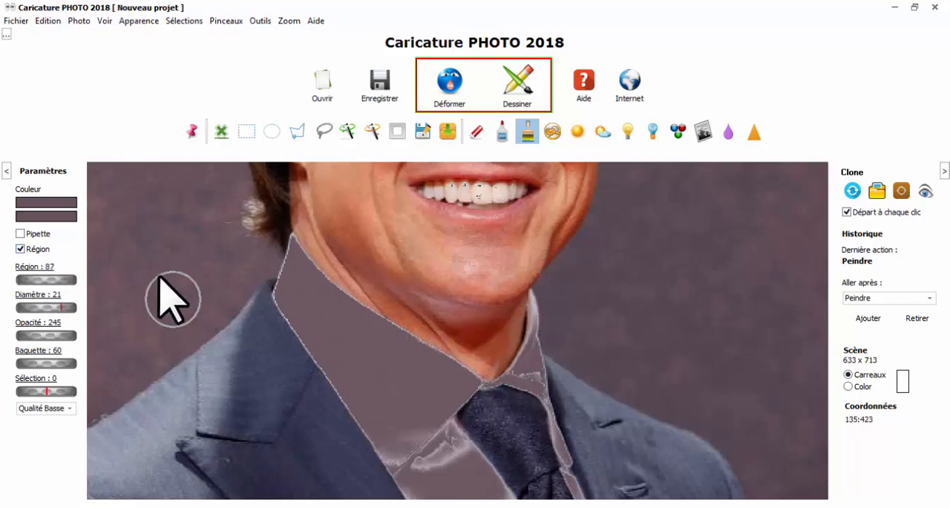
{"action": "scroll", "coordinate": [194, 249], "scroll_direction": "down", "scroll_amount": 5}
{"action": "scroll", "coordinate": [227, 245], "scroll_direction": "down", "scroll_amount": 2}
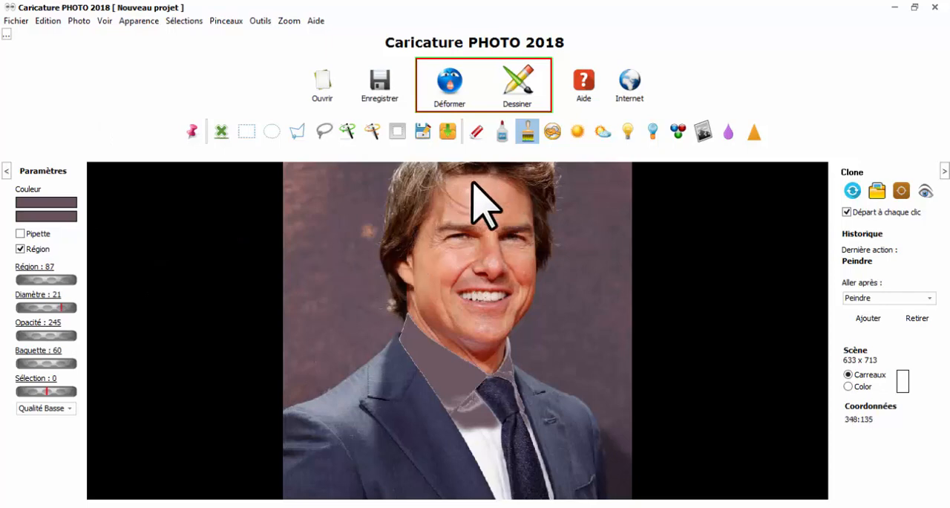
Set up the Gommer brush with diameter 32 and opacity 255, erase background beside the face, and undo it
{"action": "left_click", "coordinate": [477, 129]}
{"action": "scroll", "coordinate": [324, 277], "scroll_direction": "up", "scroll_amount": 3}
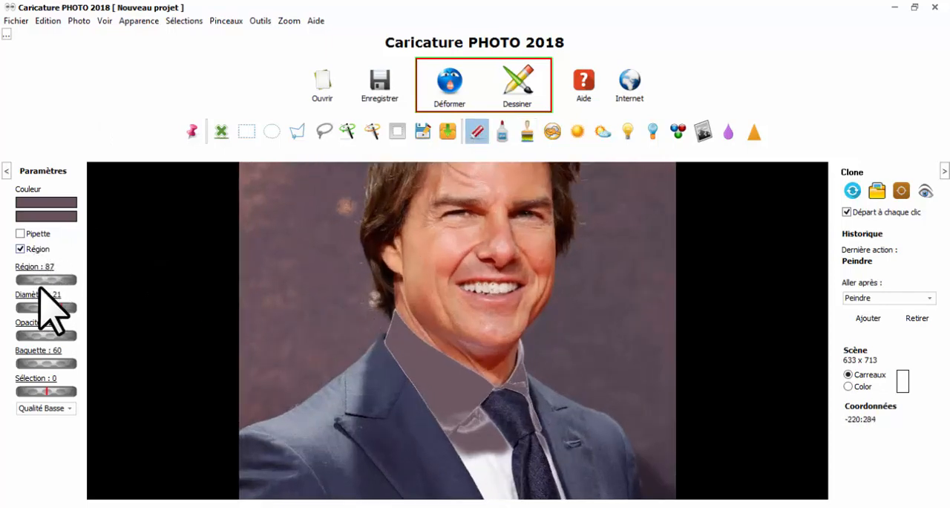
{"action": "left_click_drag", "start_coordinate": [46, 331], "coordinate": [68, 338]}
{"action": "mouse_move", "coordinate": [319, 276]}
{"action": "left_mouse_down"}
{"action": "mouse_move", "coordinate": [355, 250]}
{"action": "mouse_move", "coordinate": [363, 172]}
{"action": "left_mouse_up"}
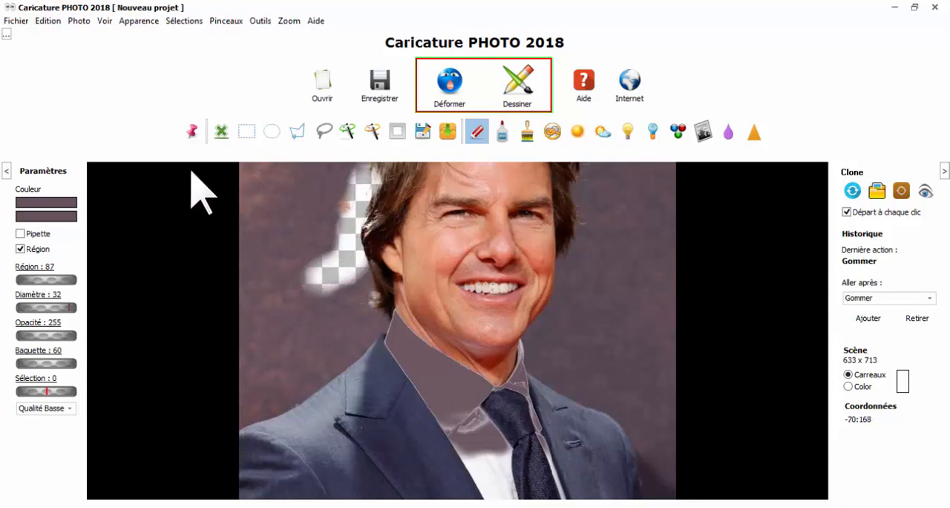
{"action": "key", "text": "ctrl+z"}
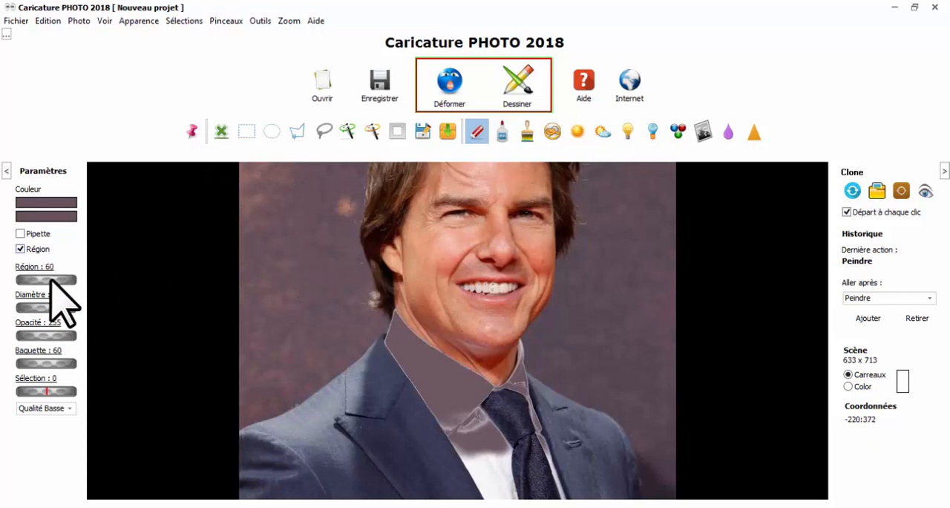
Try erasing the background around the shoulder with Région at 60 and at 20, undoing each attempt
{"action": "mouse_move", "coordinate": [310, 280]}
{"action": "left_mouse_down"}
{"action": "mouse_move", "coordinate": [349, 241]}
{"action": "mouse_move", "coordinate": [357, 188]}
{"action": "mouse_move", "coordinate": [343, 285]}
{"action": "mouse_move", "coordinate": [356, 328]}
{"action": "mouse_move", "coordinate": [323, 371]}
{"action": "mouse_move", "coordinate": [240, 422]}
{"action": "mouse_move", "coordinate": [258, 407]}
{"action": "mouse_move", "coordinate": [321, 408]}
{"action": "mouse_move", "coordinate": [336, 394]}
{"action": "mouse_move", "coordinate": [315, 305]}
{"action": "mouse_move", "coordinate": [276, 363]}
{"action": "mouse_move", "coordinate": [286, 467]}
{"action": "mouse_move", "coordinate": [335, 484]}
{"action": "mouse_move", "coordinate": [412, 470]}
{"action": "left_mouse_up"}
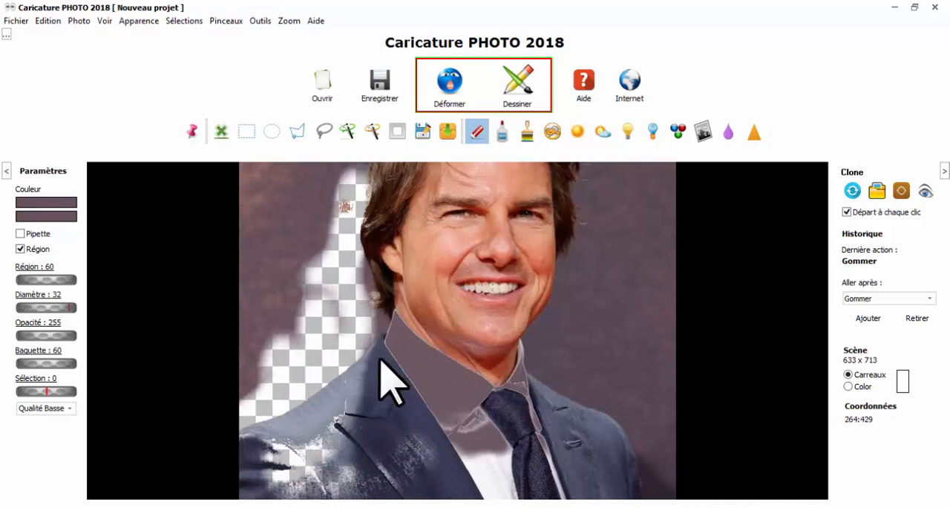
{"action": "key", "text": "ctrl+z"}
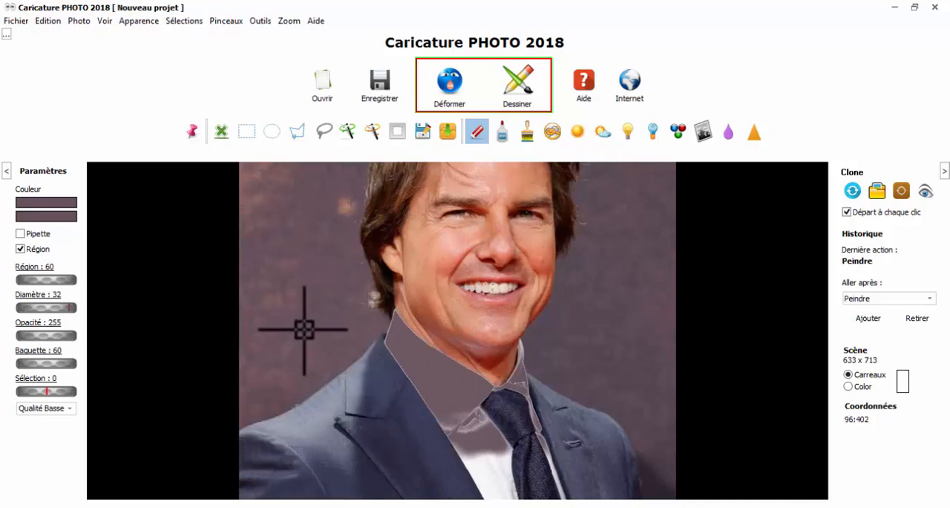
{"action": "left_click_drag", "start_coordinate": [291, 393], "coordinate": [382, 318]}
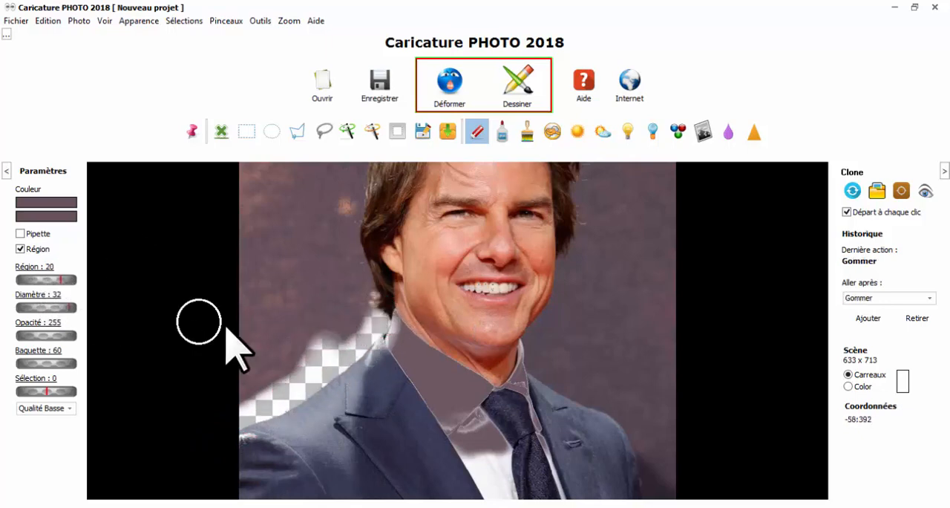
{"action": "key", "text": "ctrl+z"}
Erase the background on both sides of the man with Région at 20, and erase the remaining right-hand background with Région disabled
{"action": "mouse_move", "coordinate": [339, 303]}
{"action": "left_mouse_down"}
{"action": "mouse_move", "coordinate": [317, 371]}
{"action": "mouse_move", "coordinate": [225, 414]}
{"action": "mouse_move", "coordinate": [272, 400]}
{"action": "mouse_move", "coordinate": [378, 321]}
{"action": "mouse_move", "coordinate": [349, 263]}
{"action": "mouse_move", "coordinate": [341, 211]}
{"action": "mouse_move", "coordinate": [355, 161]}
{"action": "mouse_move", "coordinate": [328, 312]}
{"action": "mouse_move", "coordinate": [356, 344]}
{"action": "mouse_move", "coordinate": [329, 360]}
{"action": "left_mouse_up"}
{"action": "mouse_move", "coordinate": [582, 317]}
{"action": "left_mouse_down"}
{"action": "mouse_move", "coordinate": [551, 355]}
{"action": "mouse_move", "coordinate": [553, 378]}
{"action": "mouse_move", "coordinate": [603, 403]}
{"action": "mouse_move", "coordinate": [652, 450]}
{"action": "mouse_move", "coordinate": [668, 482]}
{"action": "mouse_move", "coordinate": [633, 413]}
{"action": "mouse_move", "coordinate": [562, 340]}
{"action": "mouse_move", "coordinate": [532, 331]}
{"action": "mouse_move", "coordinate": [570, 274]}
{"action": "mouse_move", "coordinate": [579, 222]}
{"action": "mouse_move", "coordinate": [570, 160]}
{"action": "mouse_move", "coordinate": [605, 179]}
{"action": "mouse_move", "coordinate": [604, 326]}
{"action": "mouse_move", "coordinate": [615, 206]}
{"action": "mouse_move", "coordinate": [583, 332]}
{"action": "mouse_move", "coordinate": [664, 128]}
{"action": "mouse_move", "coordinate": [636, 313]}
{"action": "mouse_move", "coordinate": [605, 363]}
{"action": "mouse_move", "coordinate": [569, 348]}
{"action": "mouse_move", "coordinate": [554, 410]}
{"action": "mouse_move", "coordinate": [615, 410]}
{"action": "mouse_move", "coordinate": [580, 344]}
{"action": "mouse_move", "coordinate": [576, 250]}
{"action": "mouse_move", "coordinate": [591, 165]}
{"action": "mouse_move", "coordinate": [556, 431]}
{"action": "mouse_move", "coordinate": [566, 434]}
{"action": "mouse_move", "coordinate": [545, 384]}
{"action": "mouse_move", "coordinate": [603, 295]}
{"action": "left_mouse_up"}
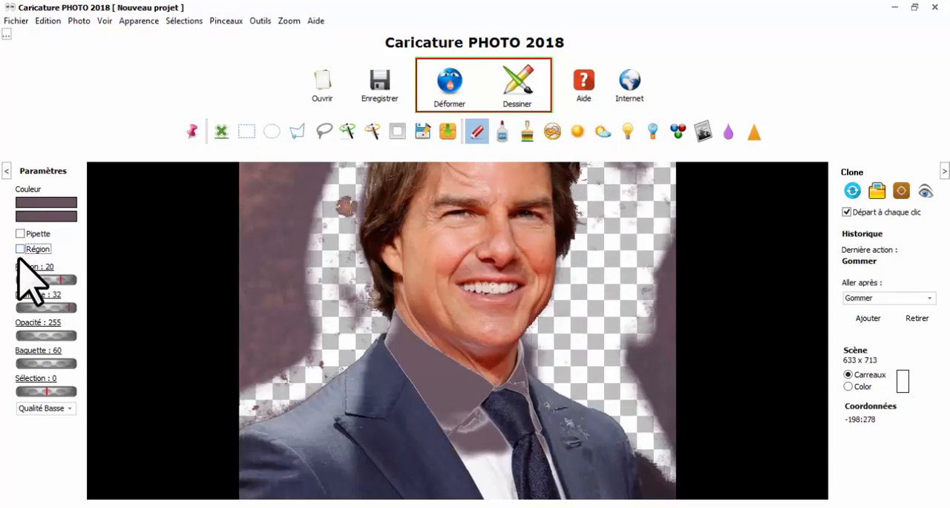
{"action": "mouse_move", "coordinate": [600, 328]}
{"action": "left_mouse_down"}
{"action": "mouse_move", "coordinate": [645, 380]}
{"action": "mouse_move", "coordinate": [667, 273]}
{"action": "mouse_move", "coordinate": [650, 338]}
{"action": "left_mouse_up"}
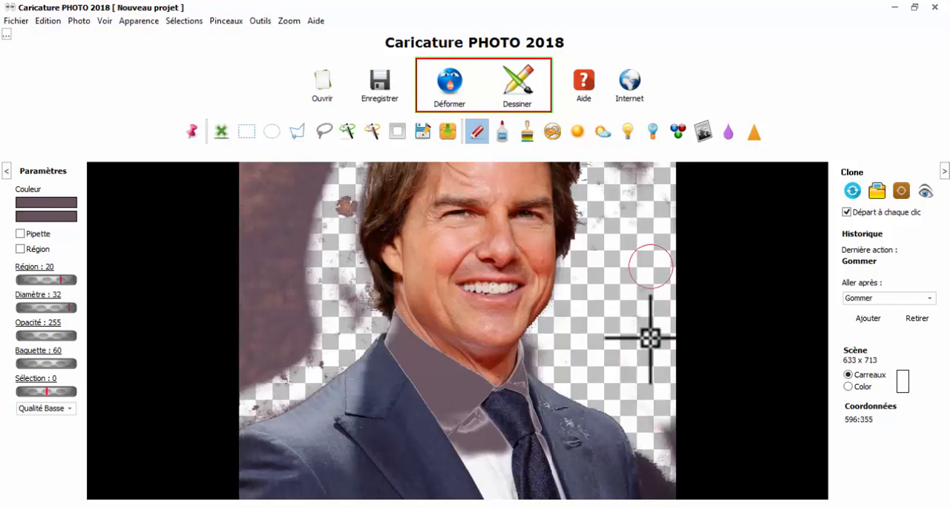
Erase the background around the man's hair with Région at 20, and erase more of the surrounding background with Région disabled
{"action": "scroll", "coordinate": [640, 335], "scroll_direction": "up", "scroll_amount": 3}
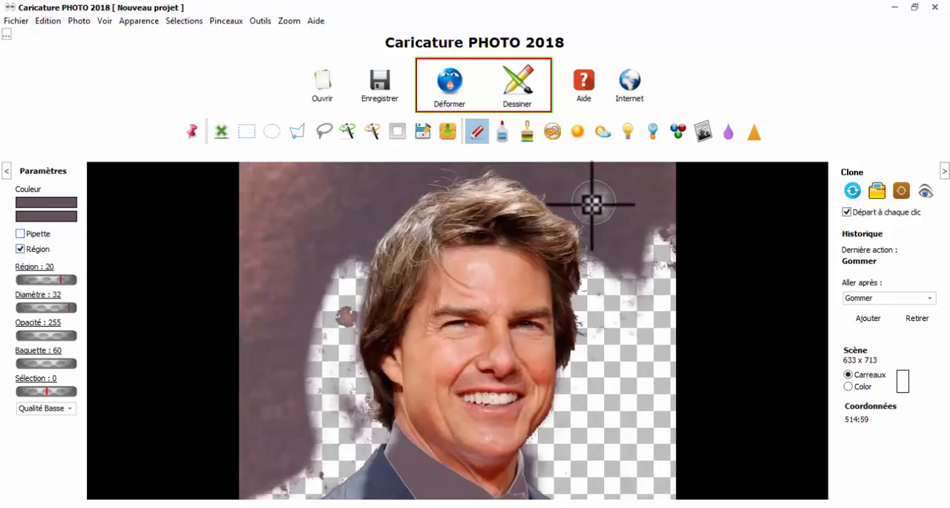
{"action": "mouse_move", "coordinate": [590, 201]}
{"action": "left_mouse_down"}
{"action": "mouse_move", "coordinate": [560, 201]}
{"action": "mouse_move", "coordinate": [525, 175]}
{"action": "mouse_move", "coordinate": [611, 268]}
{"action": "mouse_move", "coordinate": [547, 163]}
{"action": "mouse_move", "coordinate": [501, 155]}
{"action": "mouse_move", "coordinate": [428, 176]}
{"action": "mouse_move", "coordinate": [400, 199]}
{"action": "mouse_move", "coordinate": [358, 277]}
{"action": "mouse_move", "coordinate": [353, 250]}
{"action": "mouse_move", "coordinate": [415, 153]}
{"action": "mouse_move", "coordinate": [340, 222]}
{"action": "left_mouse_up"}
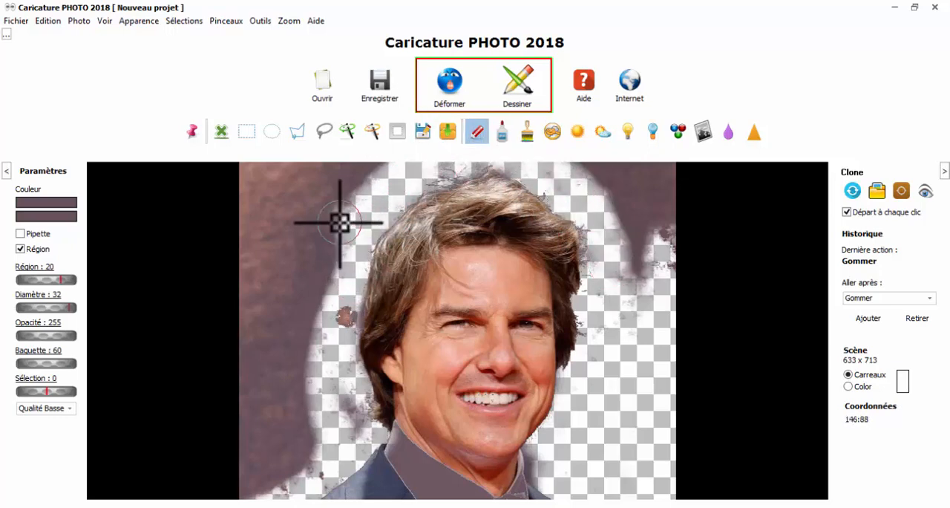
{"action": "mouse_move", "coordinate": [270, 317]}
{"action": "left_mouse_down"}
{"action": "mouse_move", "coordinate": [366, 190]}
{"action": "mouse_move", "coordinate": [305, 318]}
{"action": "mouse_move", "coordinate": [309, 356]}
{"action": "mouse_move", "coordinate": [327, 311]}
{"action": "mouse_move", "coordinate": [338, 309]}
{"action": "mouse_move", "coordinate": [334, 332]}
{"action": "mouse_move", "coordinate": [321, 314]}
{"action": "mouse_move", "coordinate": [375, 144]}
{"action": "mouse_move", "coordinate": [322, 169]}
{"action": "mouse_move", "coordinate": [607, 229]}
{"action": "mouse_move", "coordinate": [616, 195]}
{"action": "mouse_move", "coordinate": [649, 271]}
{"action": "mouse_move", "coordinate": [626, 286]}
{"action": "mouse_move", "coordinate": [683, 283]}
{"action": "left_mouse_up"}
{"action": "scroll", "coordinate": [684, 283], "scroll_direction": "up", "scroll_amount": 1}
{"action": "scroll", "coordinate": [658, 273], "scroll_direction": "down", "scroll_amount": 5}
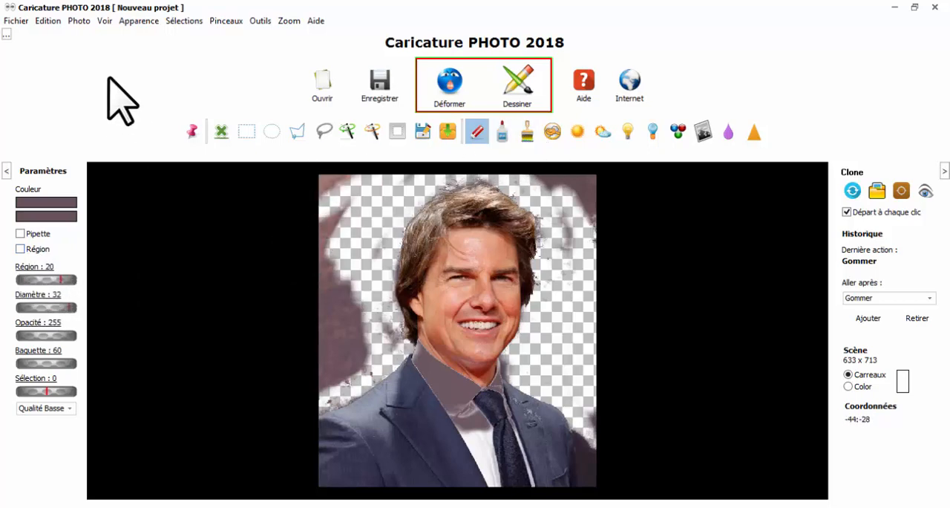
Return the photo to the start of its history, and make a square rectangular selection over the background and hair edge
{"action": "left_click", "coordinate": [46, 21]}
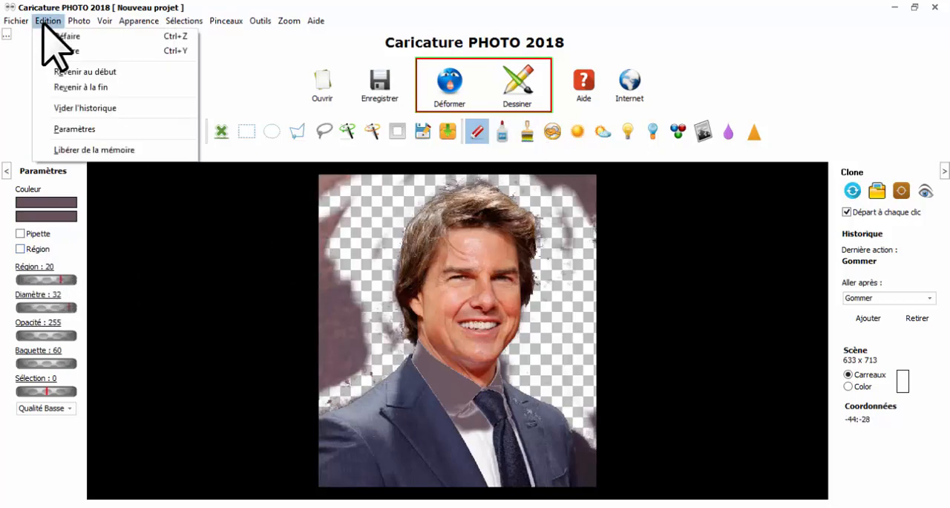
{"action": "left_click", "coordinate": [74, 71]}
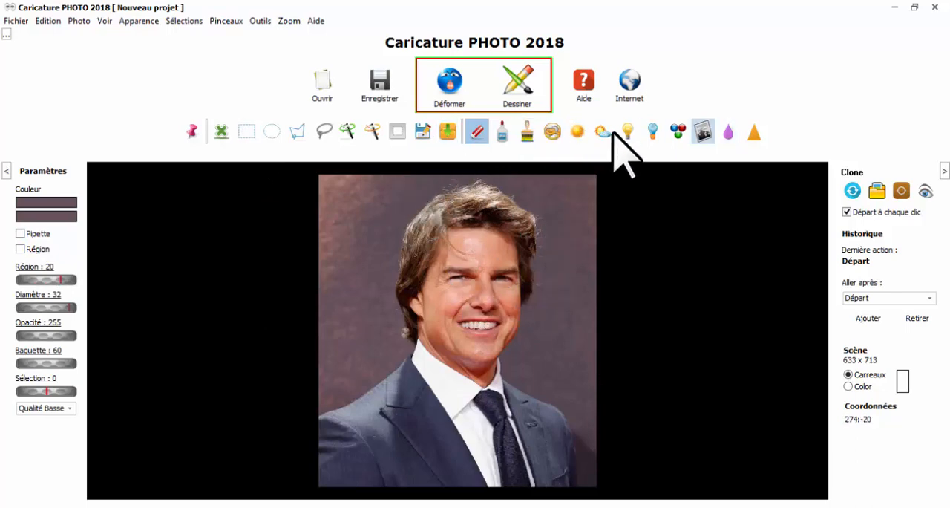
{"action": "left_click", "coordinate": [247, 132]}
{"action": "left_click_drag", "start_coordinate": [365, 202], "coordinate": [422, 258]}
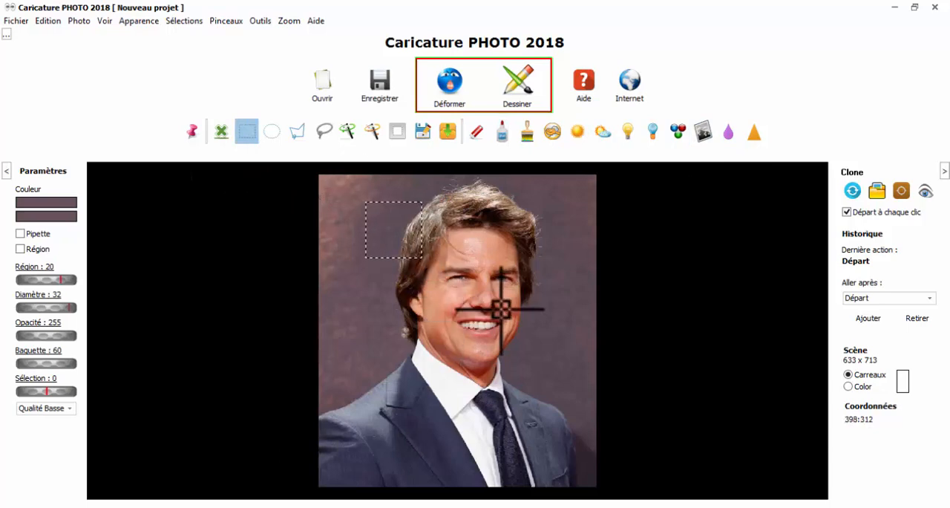
Set the Peindre brush colour to red and paint the whole selected square beside the hair
{"action": "left_click", "coordinate": [532, 131]}
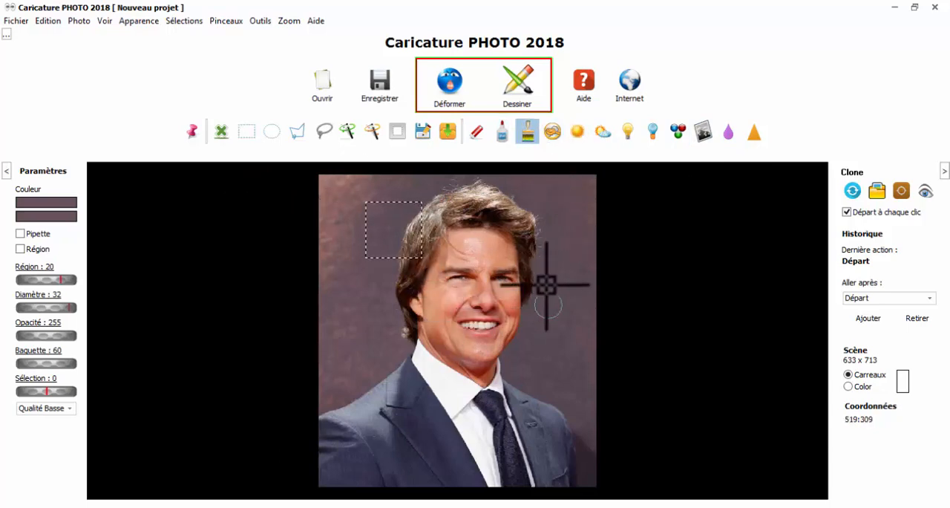
{"action": "mouse_move", "coordinate": [544, 282]}
{"action": "left_mouse_down"}
{"action": "mouse_move", "coordinate": [554, 237]}
{"action": "mouse_move", "coordinate": [575, 276]}
{"action": "left_mouse_up"}
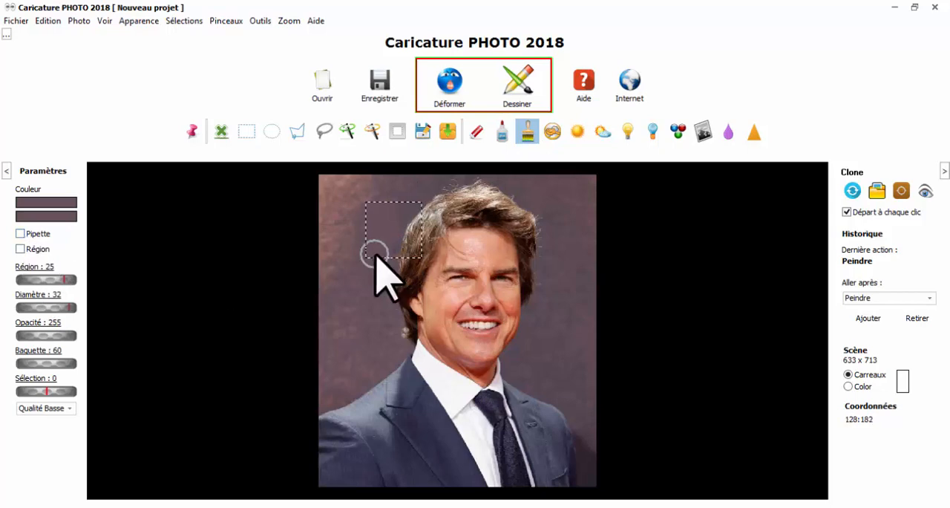
{"action": "left_click", "coordinate": [63, 202]}
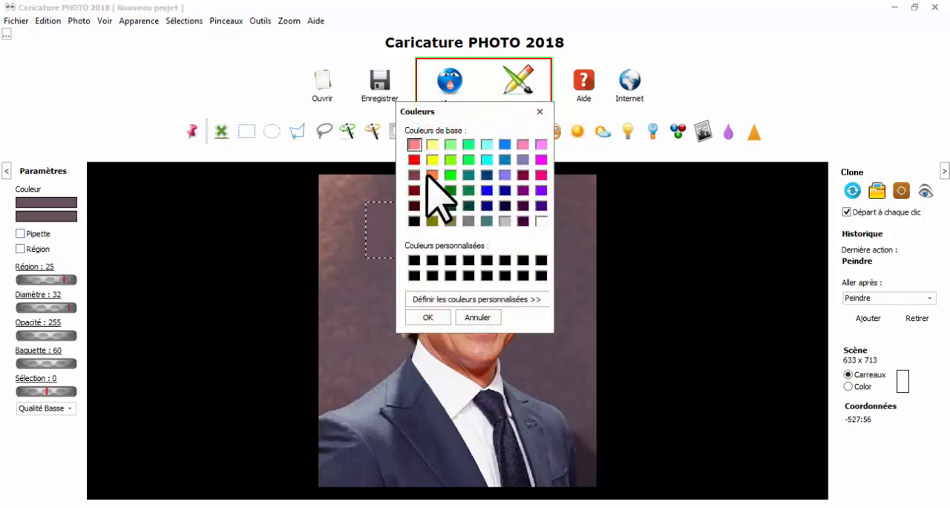
{"action": "left_click", "coordinate": [427, 317]}
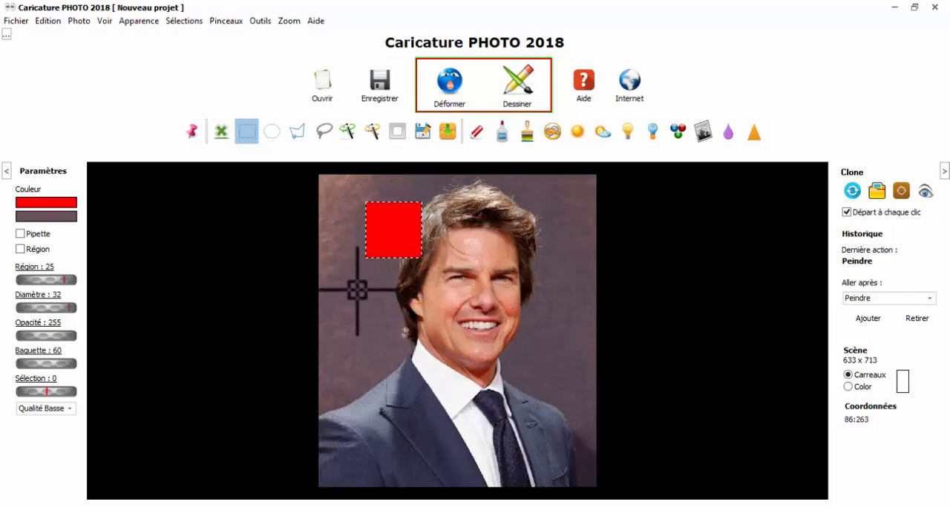
Draw and reposition rectangular selections over the face, and move a combined selection of several rectangles down towards the chest
{"action": "left_click_drag", "start_coordinate": [357, 288], "coordinate": [564, 364]}
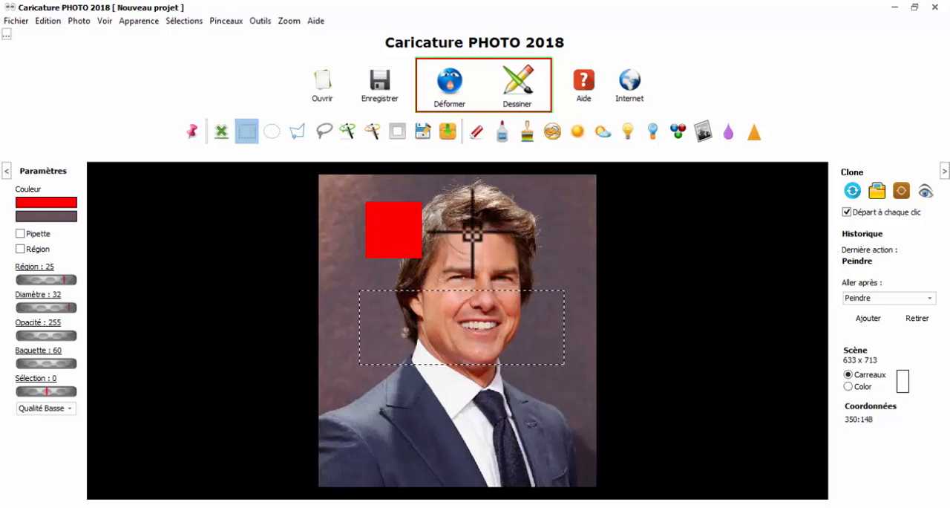
{"action": "left_click_drag", "start_coordinate": [465, 212], "coordinate": [549, 292]}
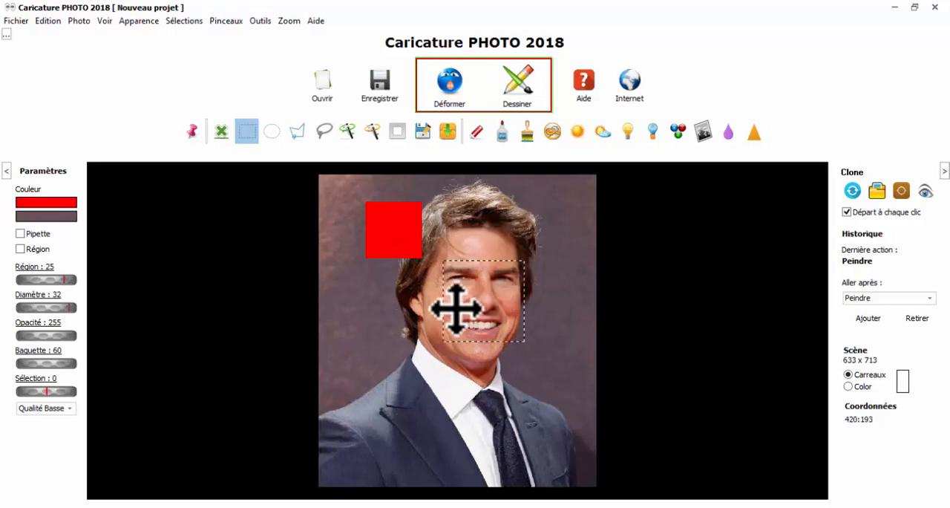
{"action": "left_click_drag", "start_coordinate": [455, 309], "coordinate": [533, 254]}
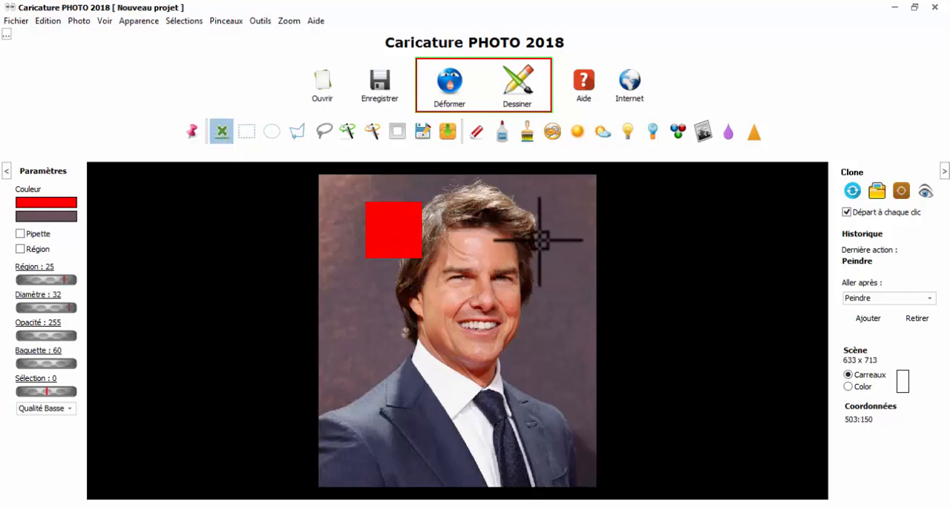
{"action": "left_click", "coordinate": [247, 133]}
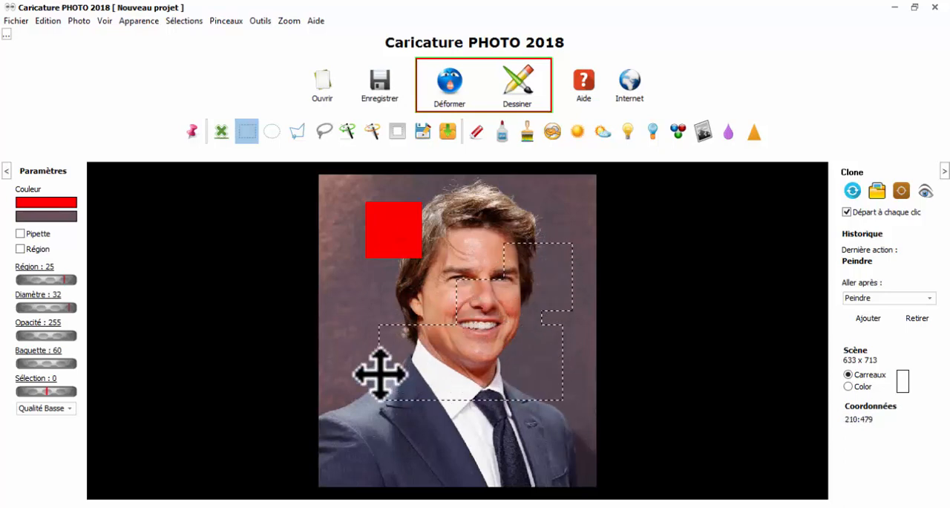
{"action": "left_click_drag", "start_coordinate": [480, 400], "coordinate": [462, 419]}
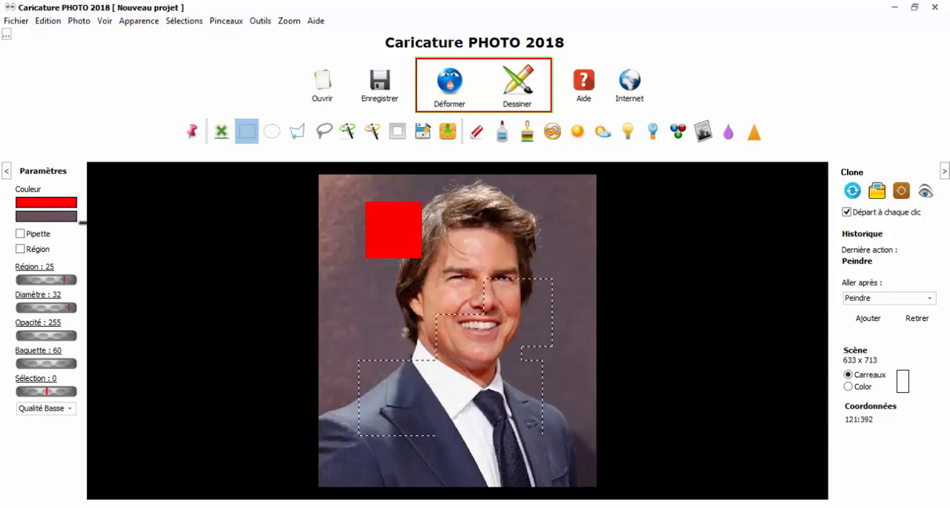
Combine circular and elliptical selections across the mouth, collar and shoulder, and move the combined selection down before clearing it
{"action": "left_click", "coordinate": [271, 132]}
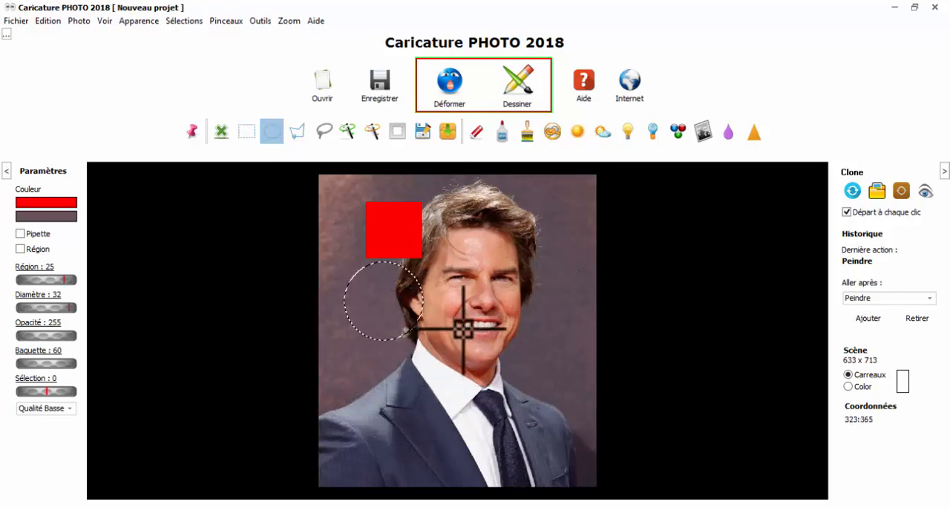
{"action": "left_click_drag", "start_coordinate": [532, 342], "coordinate": [564, 331]}
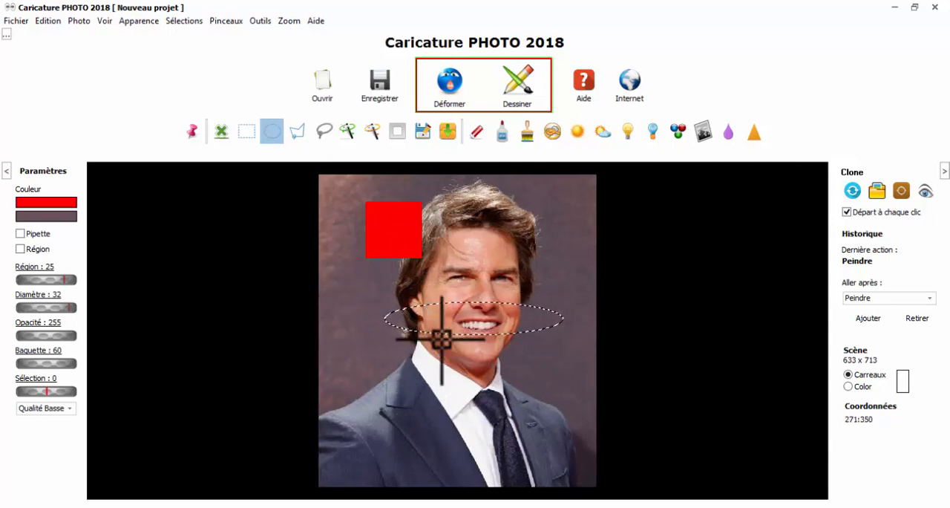
{"action": "left_click_drag", "start_coordinate": [423, 362], "coordinate": [469, 341]}
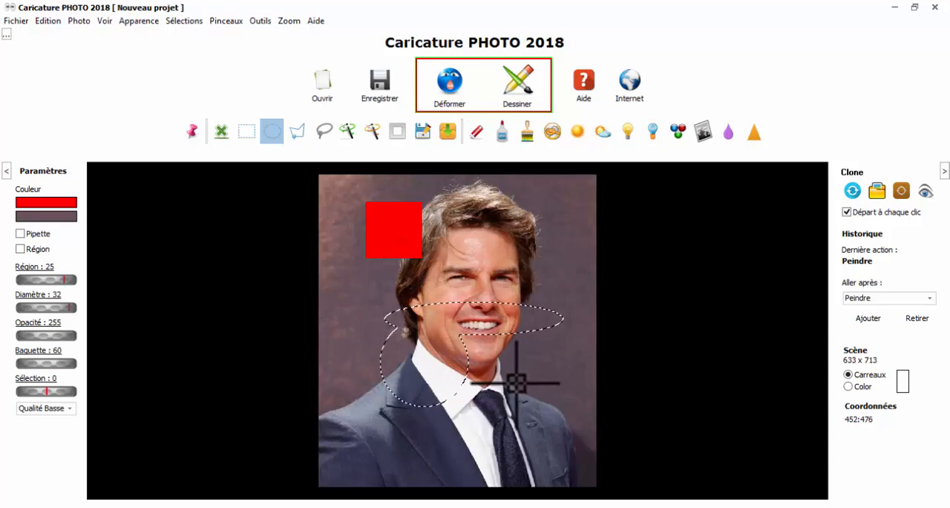
{"action": "left_click_drag", "start_coordinate": [525, 391], "coordinate": [416, 363]}
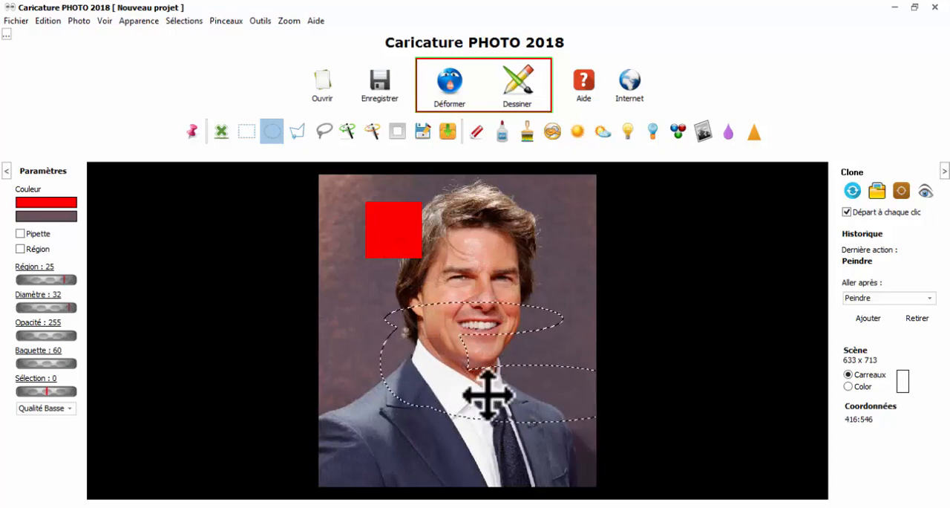
{"action": "left_click_drag", "start_coordinate": [487, 393], "coordinate": [467, 412]}
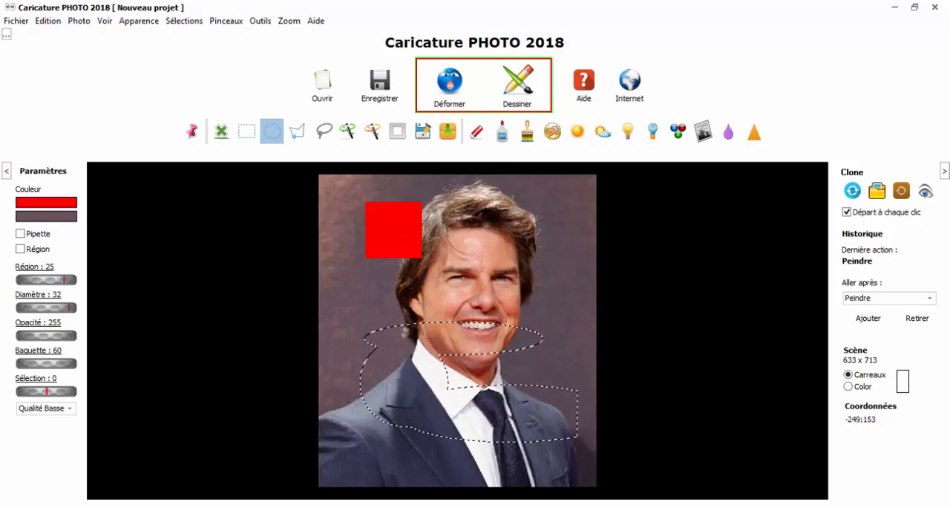
{"action": "left_click", "coordinate": [221, 131]}
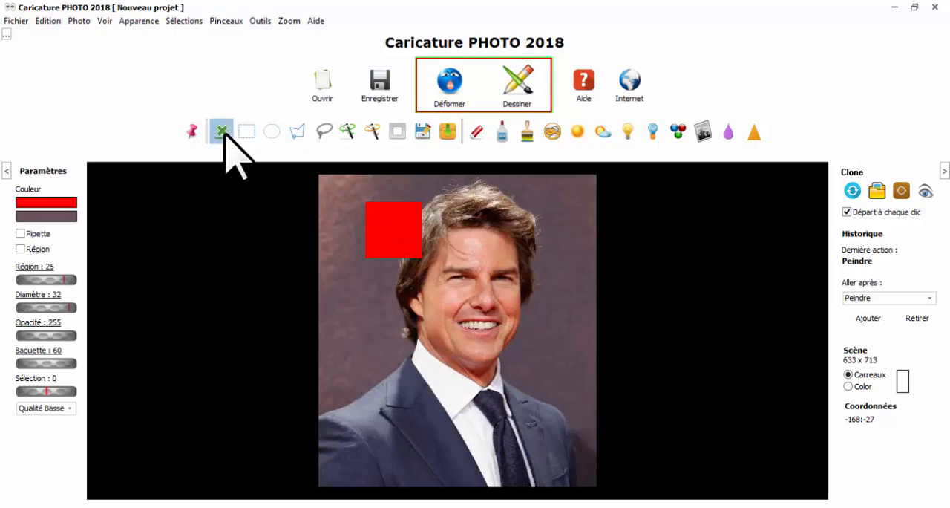
Draw a freehand lasso selection around the lower face and upper jacket, and shift it slightly down
{"action": "left_click", "coordinate": [325, 131]}
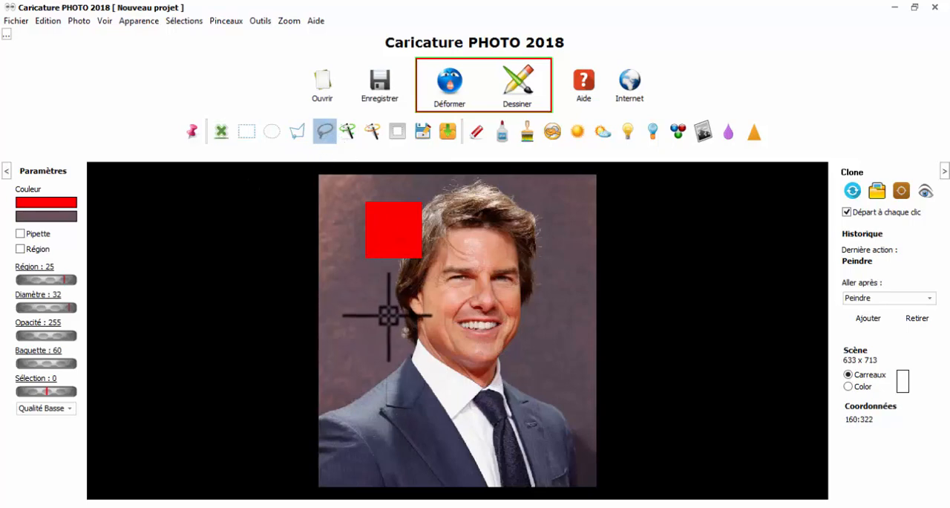
{"action": "mouse_move", "coordinate": [406, 291]}
{"action": "left_mouse_down"}
{"action": "mouse_move", "coordinate": [445, 269]}
{"action": "mouse_move", "coordinate": [509, 292]}
{"action": "left_mouse_up"}
{"action": "mouse_move", "coordinate": [562, 398]}
{"action": "left_mouse_down"}
{"action": "mouse_move", "coordinate": [489, 422]}
{"action": "mouse_move", "coordinate": [363, 421]}
{"action": "left_mouse_up"}
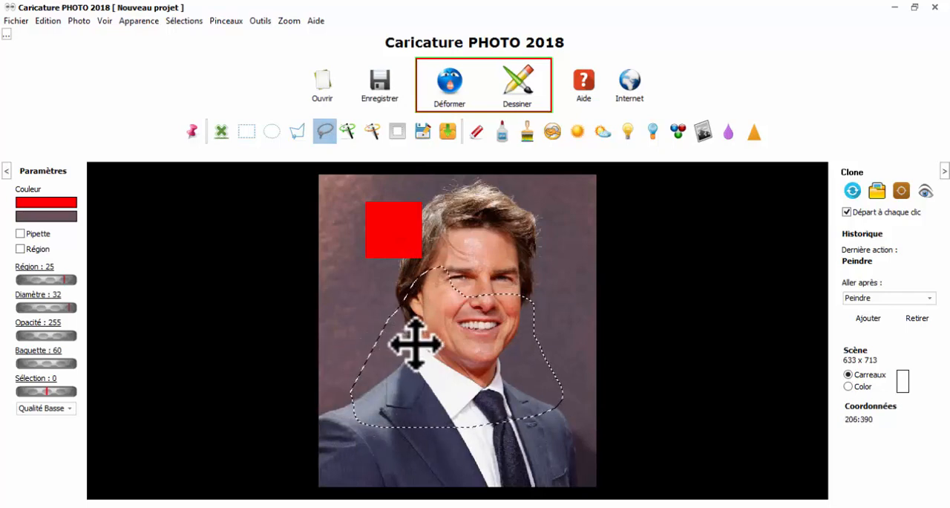
{"action": "mouse_move", "coordinate": [415, 343]}
{"action": "left_mouse_down"}
{"action": "mouse_move", "coordinate": [435, 371]}
{"action": "mouse_move", "coordinate": [424, 350]}
{"action": "left_mouse_up"}
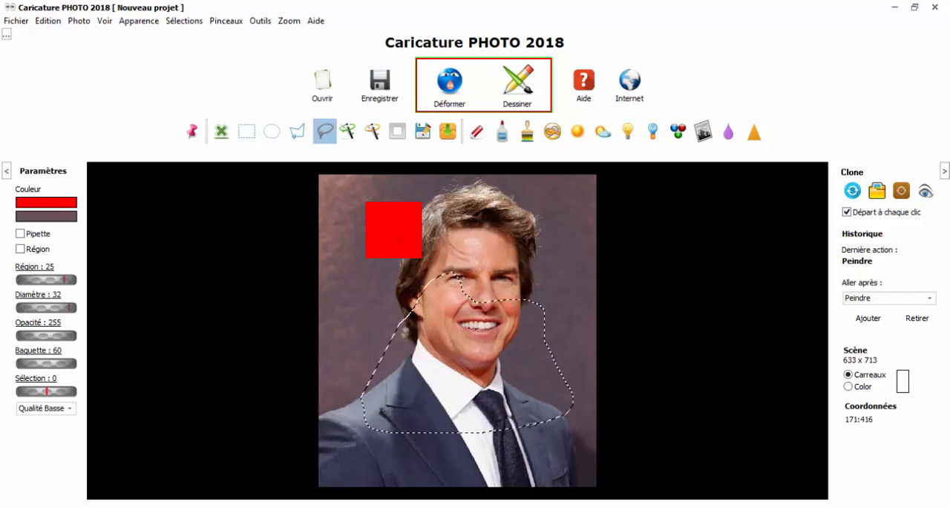
Draw a polygon-tool selection around the face and collar, and try another across the forehead at closer zoom before clearing it
{"action": "left_click", "coordinate": [297, 132]}
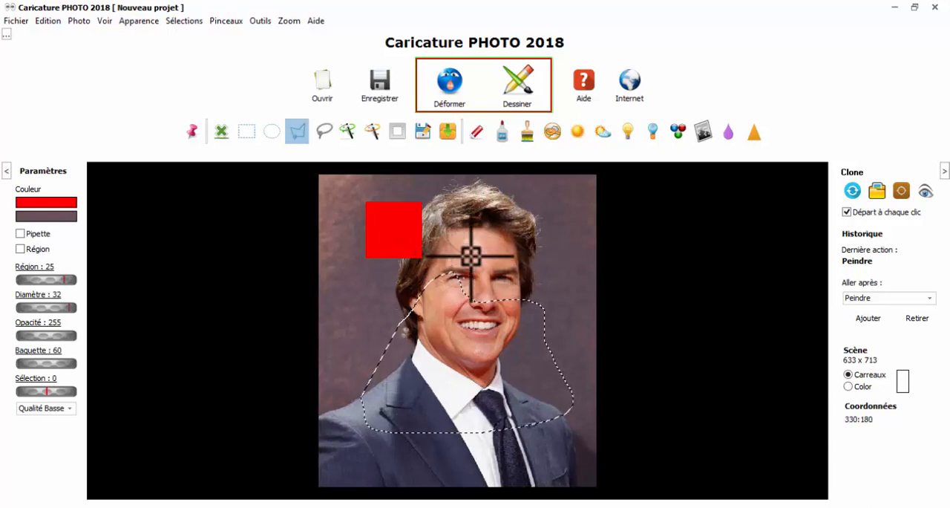
{"action": "mouse_move", "coordinate": [468, 248]}
{"action": "left_mouse_down"}
{"action": "mouse_move", "coordinate": [493, 248]}
{"action": "mouse_move", "coordinate": [531, 328]}
{"action": "left_mouse_up"}
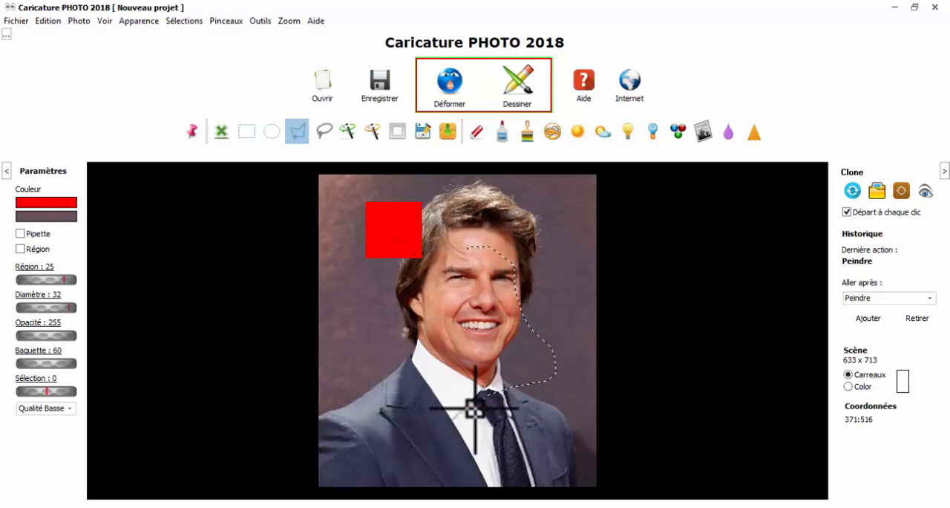
{"action": "mouse_move", "coordinate": [475, 409]}
{"action": "left_mouse_down"}
{"action": "mouse_move", "coordinate": [397, 417]}
{"action": "mouse_move", "coordinate": [337, 393]}
{"action": "left_mouse_up"}
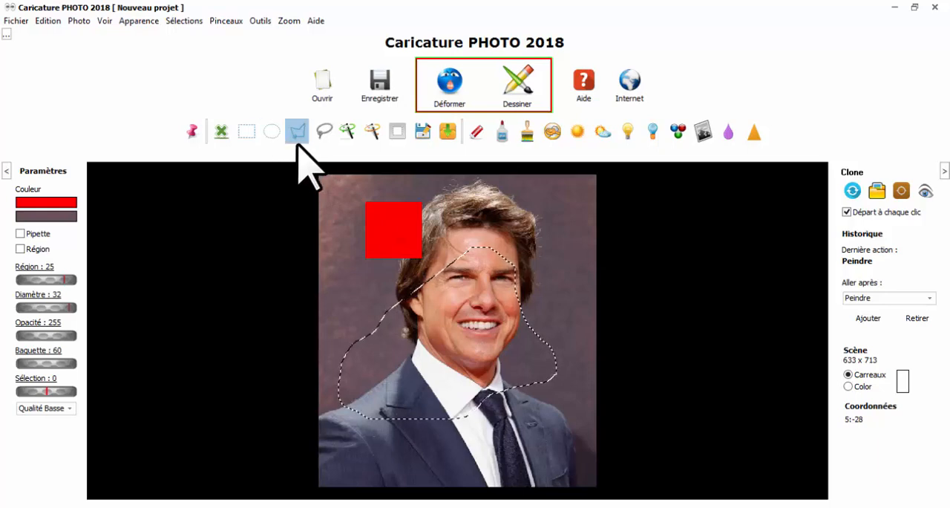
{"action": "scroll", "coordinate": [550, 289], "scroll_direction": "up", "scroll_amount": 5}
{"action": "left_click_drag", "start_coordinate": [679, 329], "coordinate": [700, 403]}
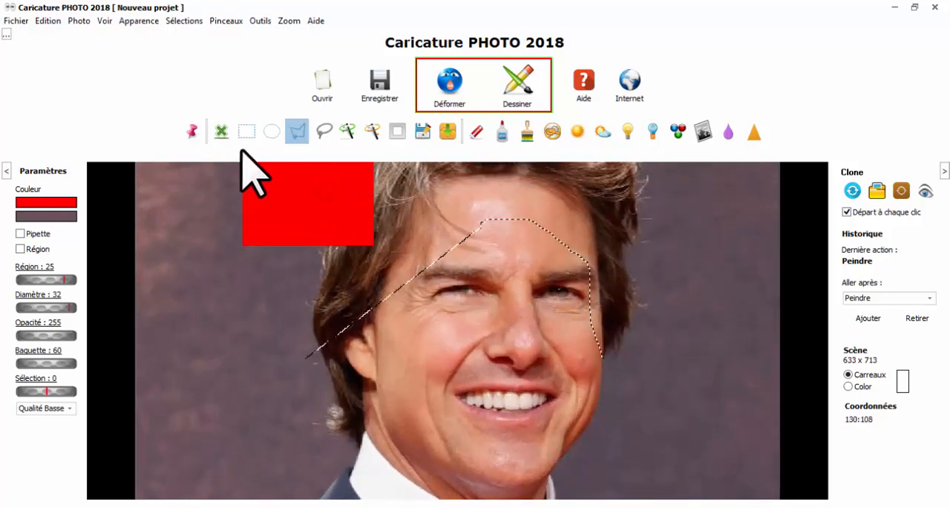
{"action": "left_click", "coordinate": [221, 131]}
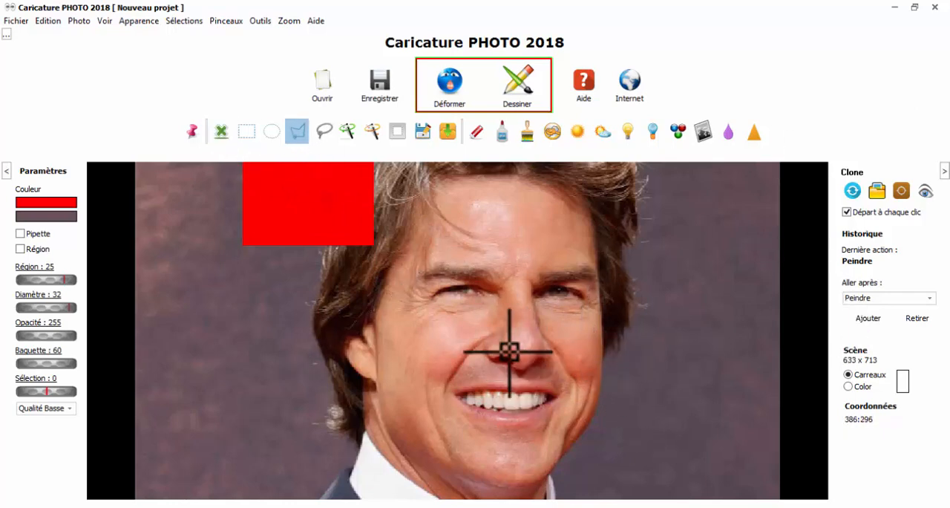
Make the scroll bars (Ascenseurs) visible in the program's Paramètres
{"action": "scroll", "coordinate": [522, 362], "scroll_direction": "up", "scroll_amount": 3}
{"action": "scroll", "coordinate": [530, 304], "scroll_direction": "down", "scroll_amount": 5}
{"action": "scroll", "coordinate": [530, 309], "scroll_direction": "up", "scroll_amount": 4}
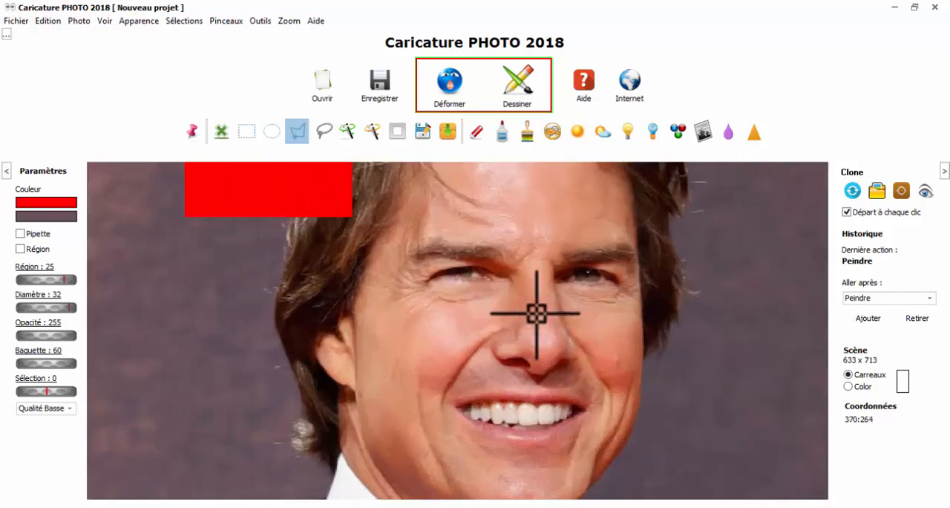
{"action": "scroll", "coordinate": [525, 329], "scroll_direction": "up", "scroll_amount": 2}
{"action": "scroll", "coordinate": [475, 326], "scroll_direction": "down", "scroll_amount": 2}
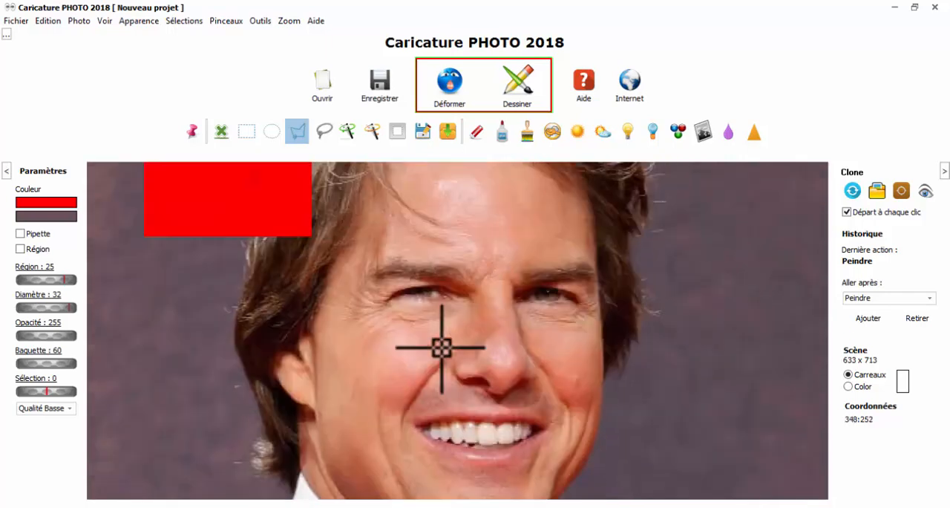
{"action": "mouse_move", "coordinate": [442, 347]}
{"action": "left_mouse_down"}
{"action": "mouse_move", "coordinate": [455, 265]}
{"action": "mouse_move", "coordinate": [443, 352]}
{"action": "mouse_move", "coordinate": [456, 356]}
{"action": "left_mouse_up"}
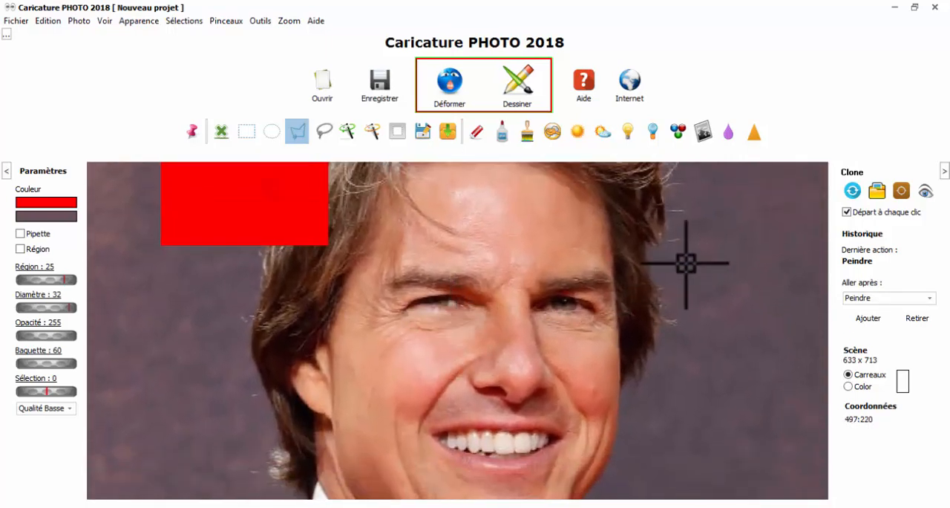
{"action": "left_click", "coordinate": [47, 21]}
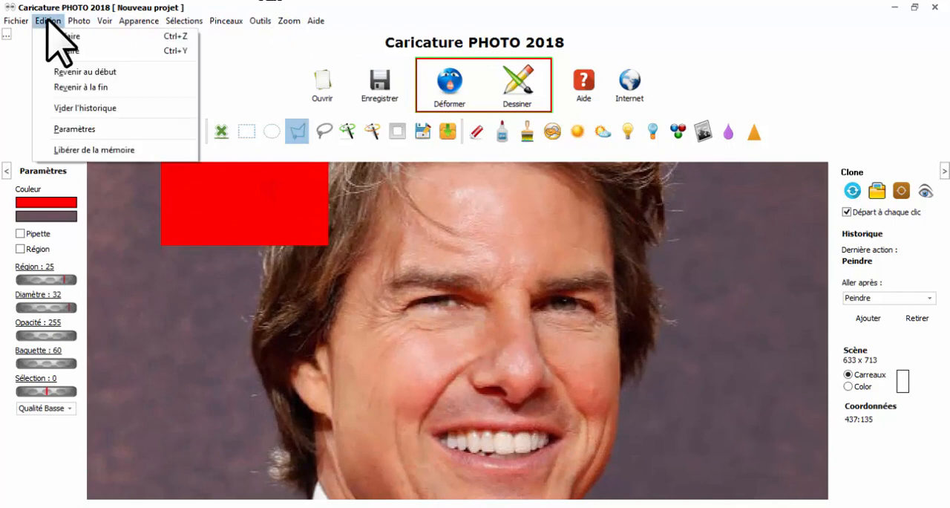
{"action": "left_click", "coordinate": [84, 129]}
{"action": "left_click", "coordinate": [451, 292]}
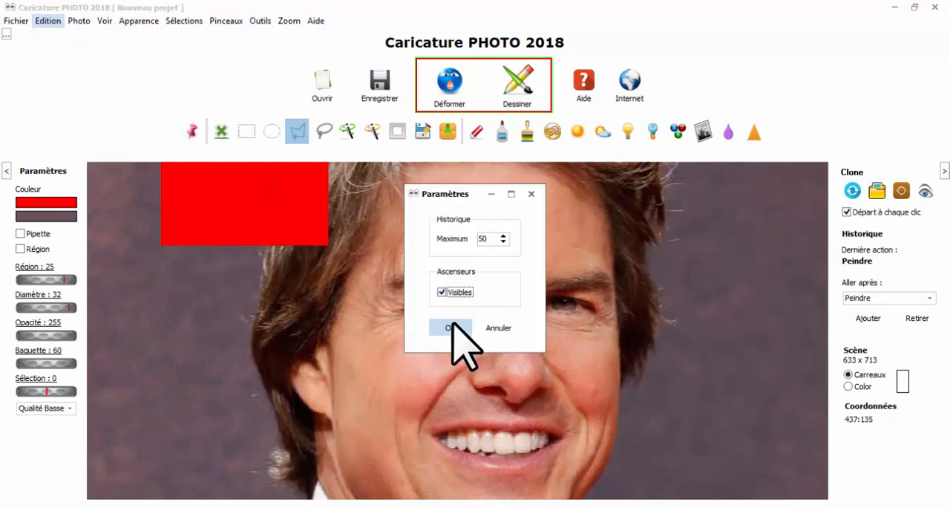
{"action": "left_click", "coordinate": [452, 327]}
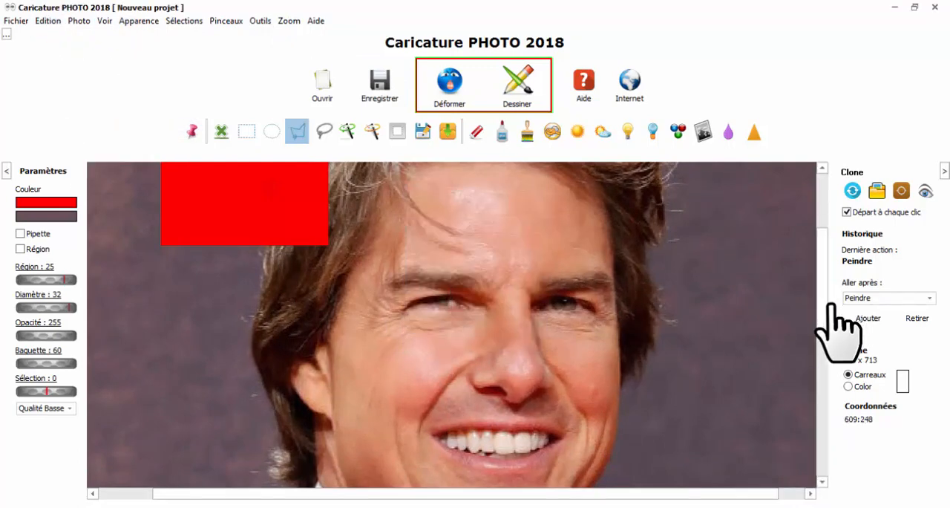
Try a freehand lasso selection from the right-hand cheek and jaw down across the collar and jacket
{"action": "mouse_move", "coordinate": [823, 315]}
{"action": "left_mouse_down"}
{"action": "mouse_move", "coordinate": [823, 352]}
{"action": "mouse_move", "coordinate": [818, 319]}
{"action": "left_mouse_up"}
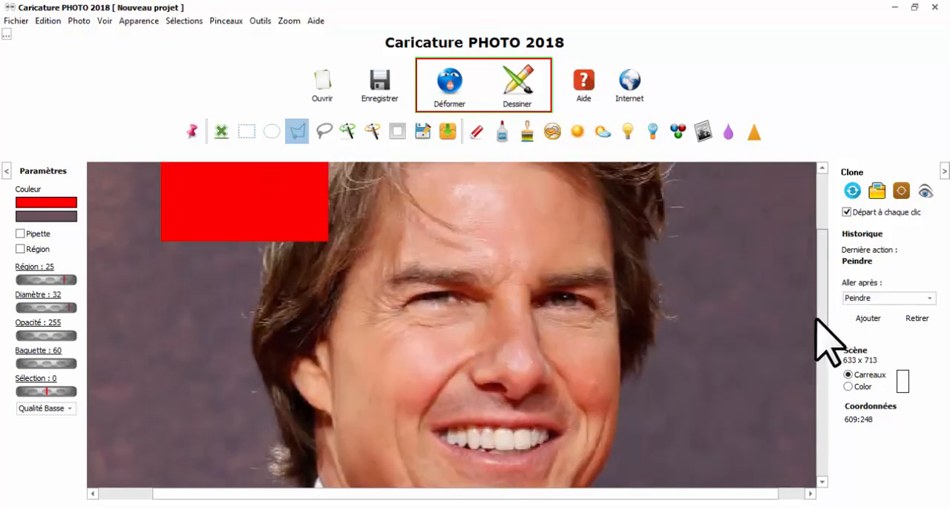
{"action": "left_click", "coordinate": [327, 133]}
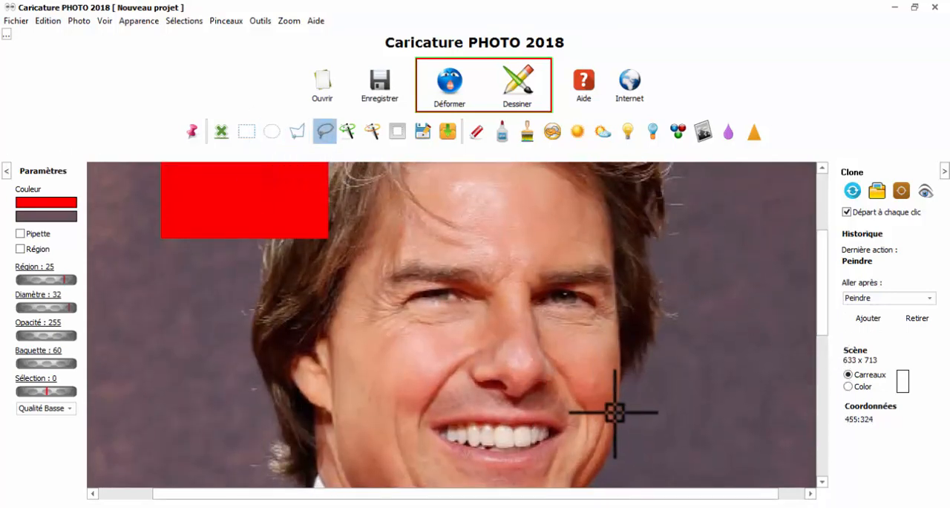
{"action": "left_click_drag", "start_coordinate": [617, 429], "coordinate": [612, 450]}
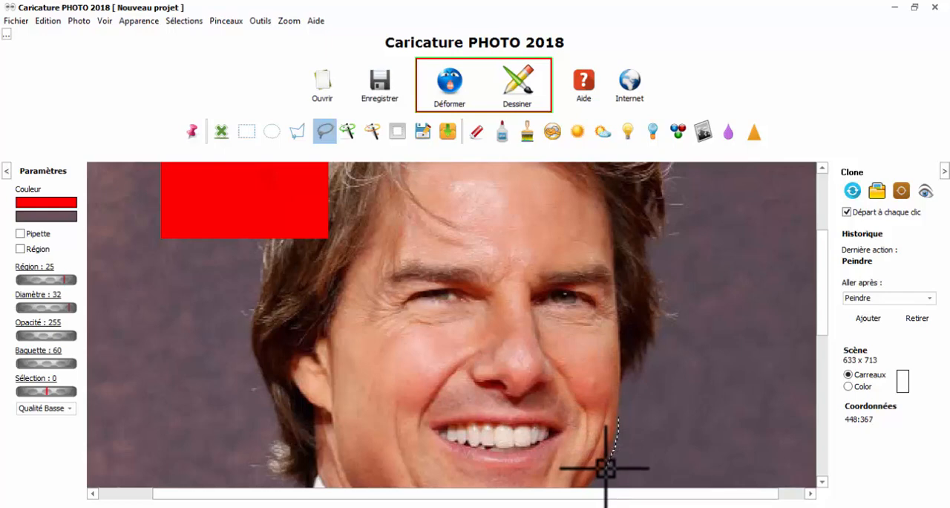
{"action": "mouse_move", "coordinate": [616, 464]}
{"action": "left_mouse_down"}
{"action": "mouse_move", "coordinate": [755, 420]}
{"action": "mouse_move", "coordinate": [791, 366]}
{"action": "mouse_move", "coordinate": [783, 356]}
{"action": "mouse_move", "coordinate": [740, 372]}
{"action": "mouse_move", "coordinate": [690, 450]}
{"action": "mouse_move", "coordinate": [655, 468]}
{"action": "mouse_move", "coordinate": [595, 470]}
{"action": "mouse_move", "coordinate": [591, 493]}
{"action": "mouse_move", "coordinate": [628, 368]}
{"action": "left_mouse_up"}
{"action": "left_click", "coordinate": [596, 480]}
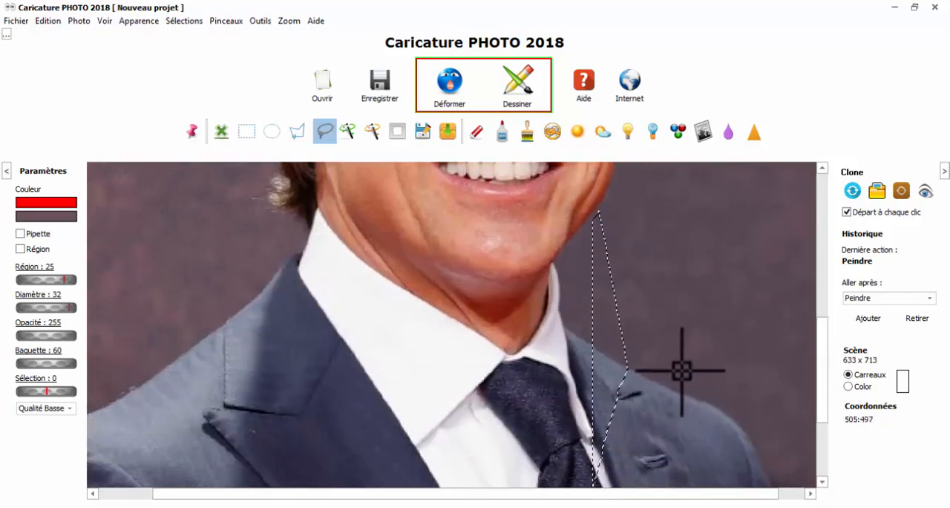
{"action": "scroll", "coordinate": [655, 399], "scroll_direction": "up", "scroll_amount": 5}
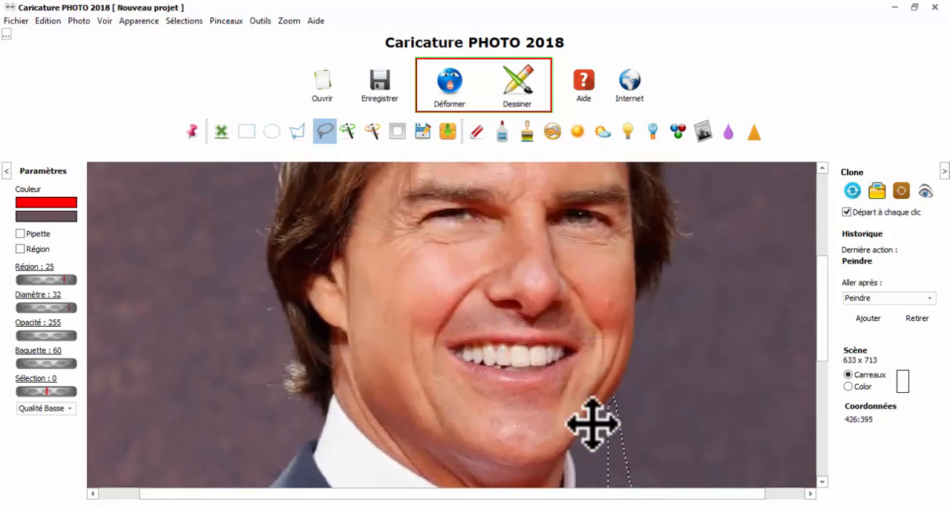
Start a polygon selection along the right-hand cheek and jaw, continuing down the collar to the start of the shoulder
{"action": "left_click", "coordinate": [297, 132]}
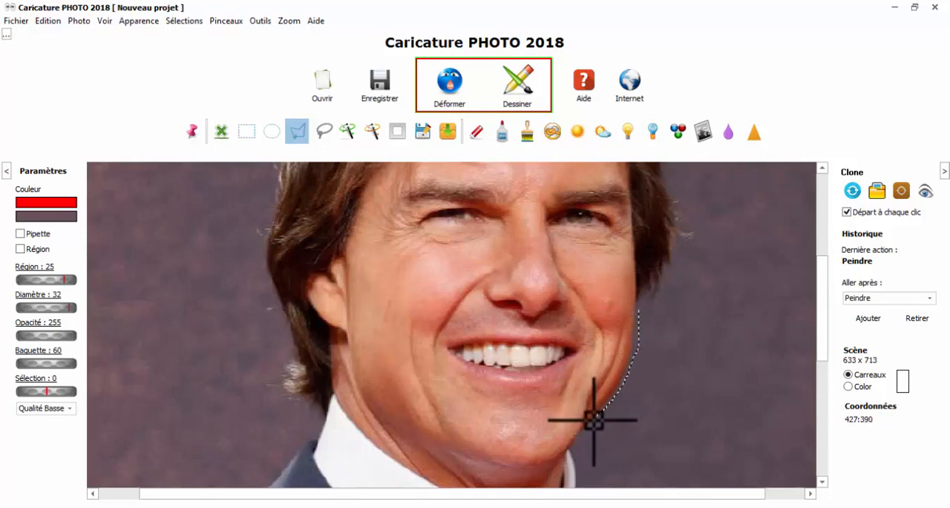
{"action": "left_click", "coordinate": [576, 468]}
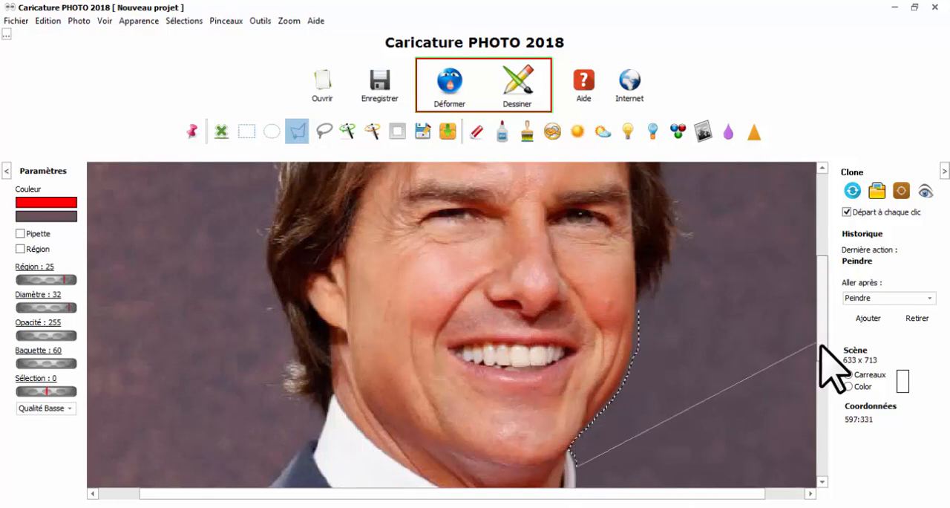
{"action": "left_click_drag", "start_coordinate": [821, 345], "coordinate": [819, 383]}
{"action": "mouse_move", "coordinate": [647, 420]}
{"action": "left_mouse_down"}
{"action": "mouse_move", "coordinate": [643, 452]}
{"action": "mouse_move", "coordinate": [647, 333]}
{"action": "left_mouse_up"}
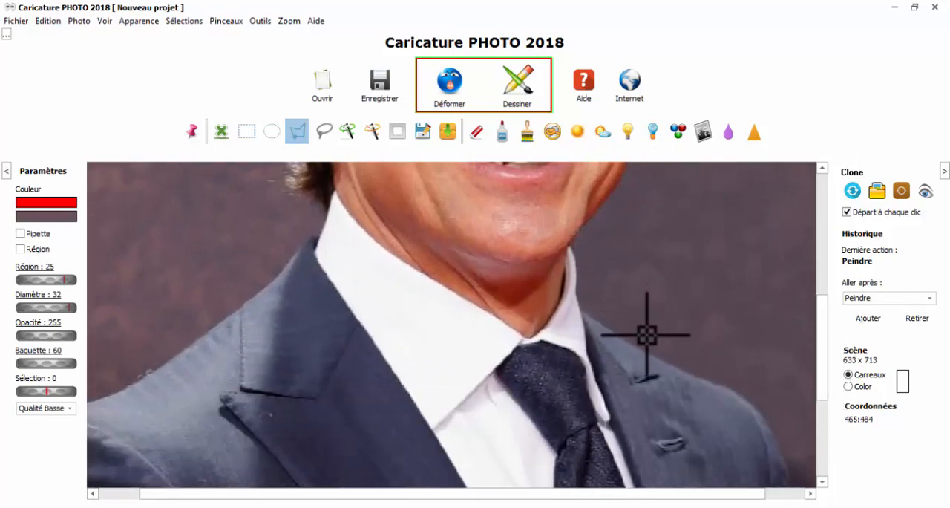
{"action": "left_click", "coordinate": [580, 317]}
{"action": "left_click", "coordinate": [633, 342]}
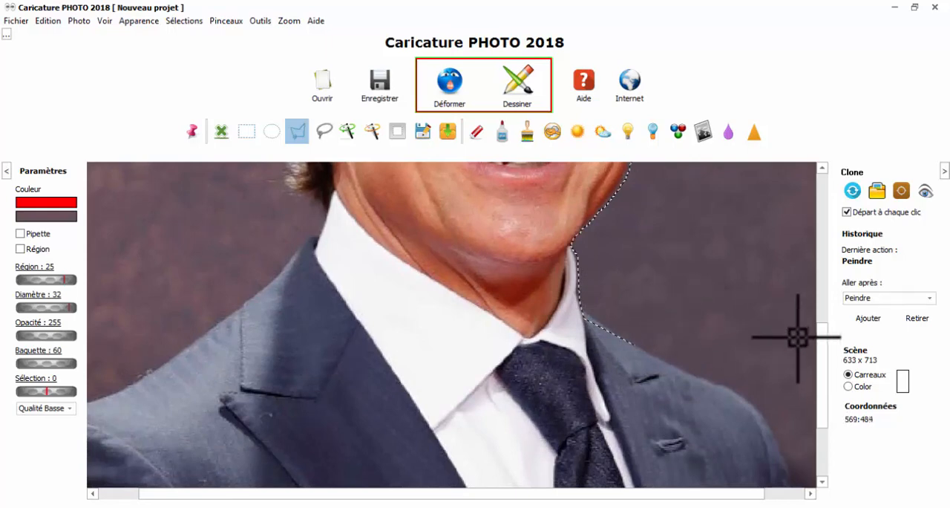
Continue the polygon along the shoulder to the photo's right edge, and close it back at the cheek around the background
{"action": "left_click_drag", "start_coordinate": [825, 381], "coordinate": [838, 329]}
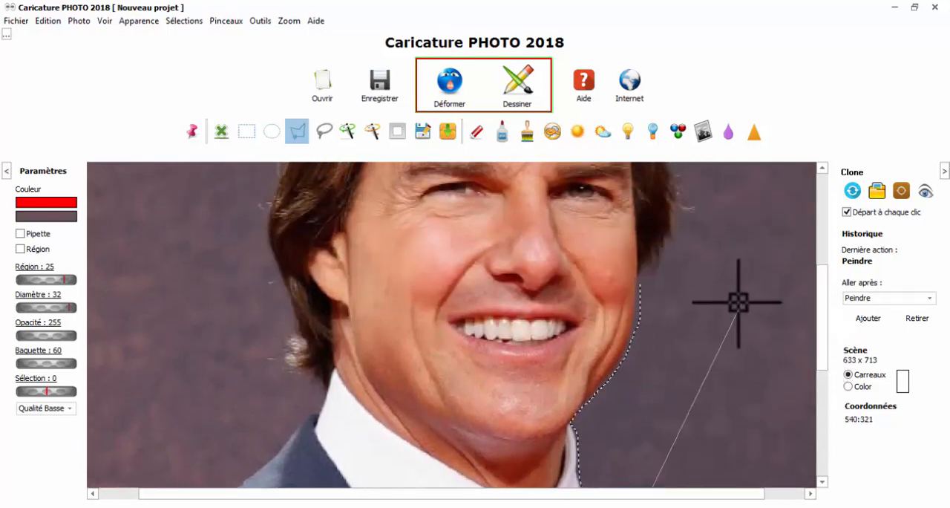
{"action": "mouse_move", "coordinate": [810, 403]}
{"action": "left_mouse_down"}
{"action": "mouse_move", "coordinate": [802, 398]}
{"action": "mouse_move", "coordinate": [785, 446]}
{"action": "mouse_move", "coordinate": [759, 272]}
{"action": "left_mouse_up"}
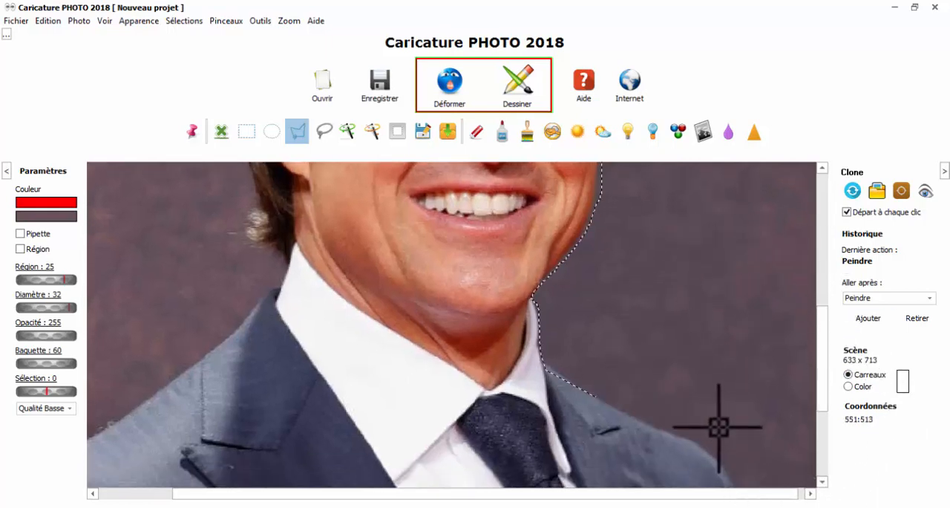
{"action": "left_click", "coordinate": [688, 440]}
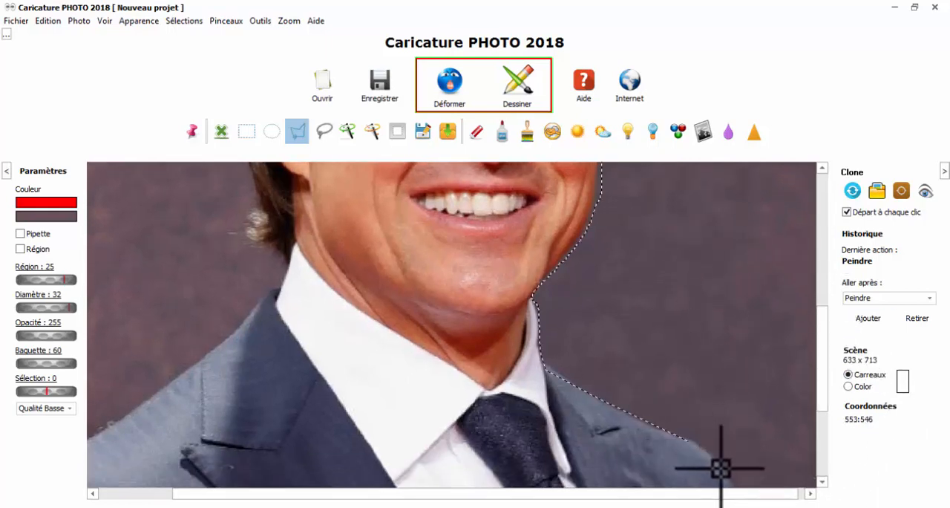
{"action": "left_click", "coordinate": [720, 467]}
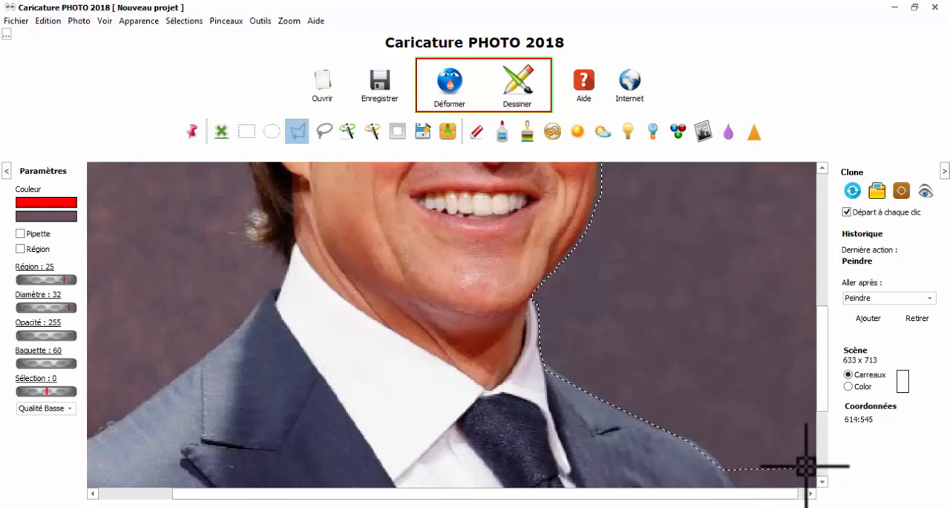
{"action": "left_click", "coordinate": [910, 464]}
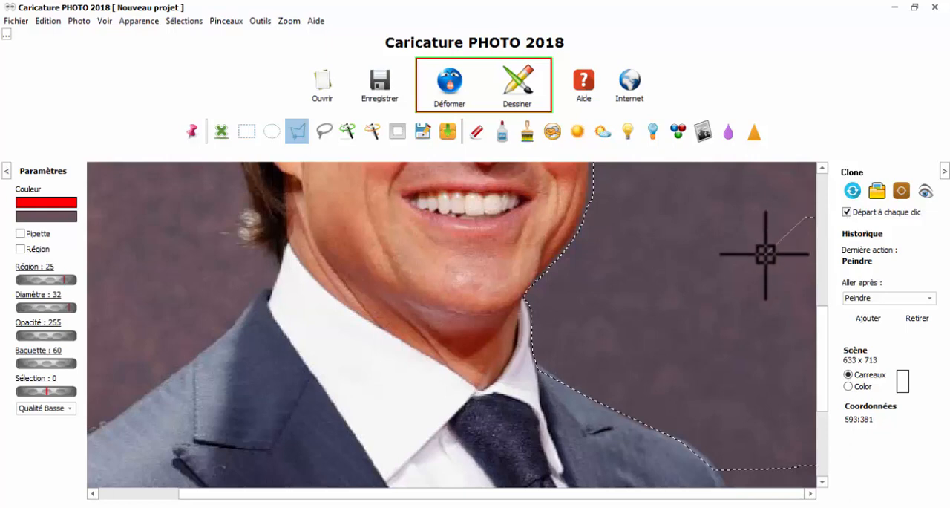
{"action": "scroll", "coordinate": [707, 243], "scroll_direction": "up", "scroll_amount": 3}
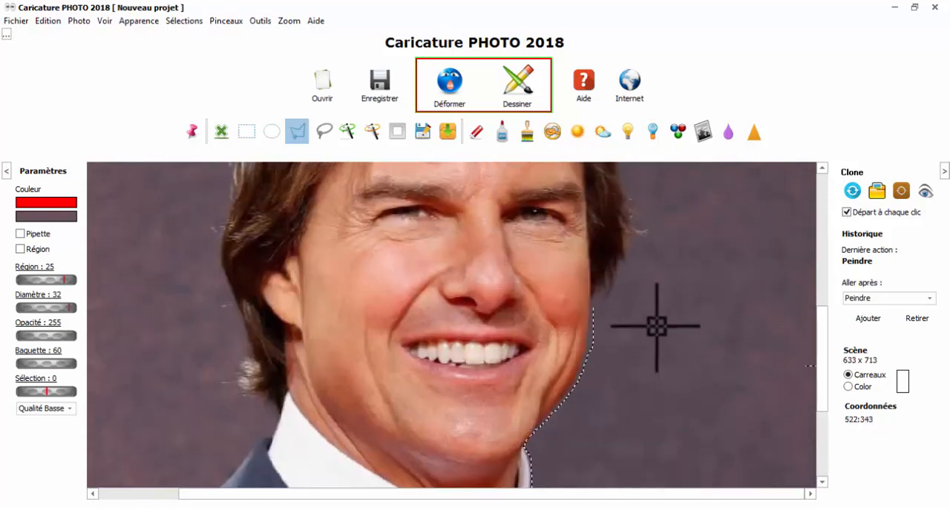
{"action": "scroll", "coordinate": [678, 390], "scroll_direction": "down", "scroll_amount": 5}
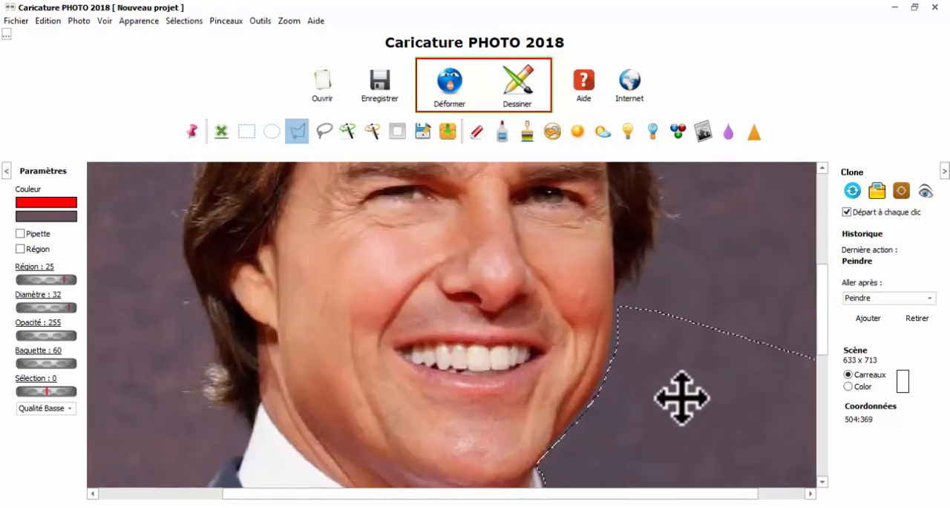
{"action": "scroll", "coordinate": [685, 374], "scroll_direction": "down", "scroll_amount": 1}
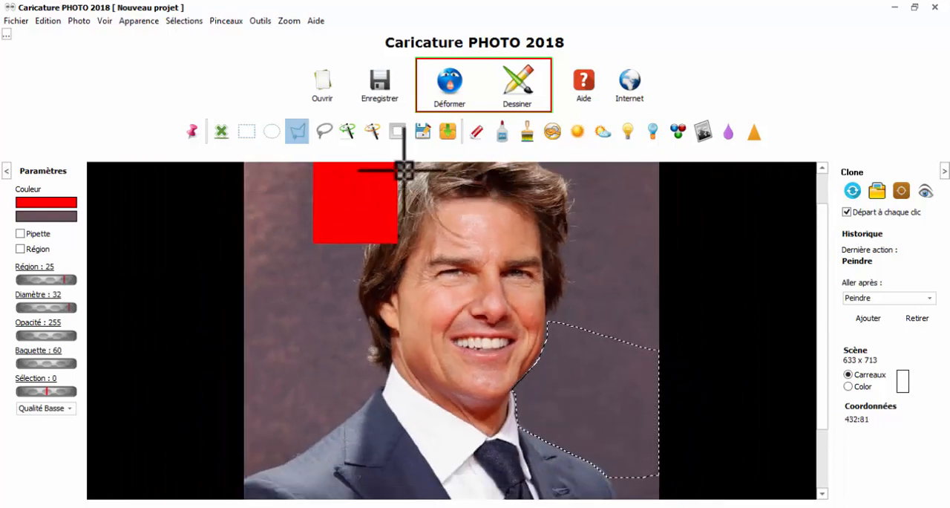
Paint red strokes inside the background selection with the brush, and erase most of the area within it
{"action": "left_click", "coordinate": [527, 132]}
{"action": "mouse_move", "coordinate": [570, 339]}
{"action": "left_mouse_down"}
{"action": "mouse_move", "coordinate": [523, 446]}
{"action": "mouse_move", "coordinate": [616, 402]}
{"action": "mouse_move", "coordinate": [679, 392]}
{"action": "left_mouse_up"}
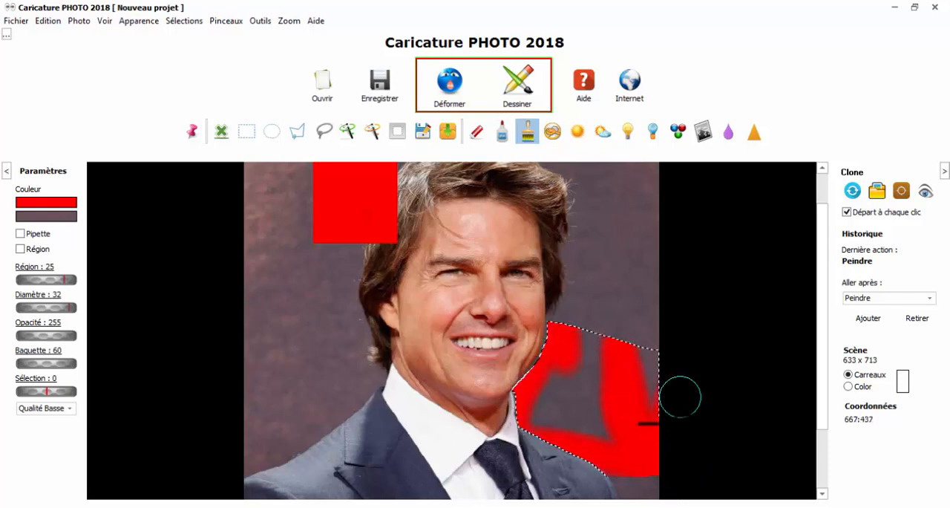
{"action": "left_click", "coordinate": [477, 132]}
{"action": "mouse_move", "coordinate": [565, 373]}
{"action": "left_mouse_down"}
{"action": "mouse_move", "coordinate": [544, 339]}
{"action": "mouse_move", "coordinate": [596, 456]}
{"action": "mouse_move", "coordinate": [501, 384]}
{"action": "mouse_move", "coordinate": [627, 394]}
{"action": "mouse_move", "coordinate": [586, 335]}
{"action": "mouse_move", "coordinate": [600, 394]}
{"action": "mouse_move", "coordinate": [585, 384]}
{"action": "left_mouse_up"}
Expand the selection outline across the face with the Sélection setting, trying 6, 14, 2, 7 and 18 before returning it to 0
{"action": "scroll", "coordinate": [586, 384], "scroll_direction": "up", "scroll_amount": 2}
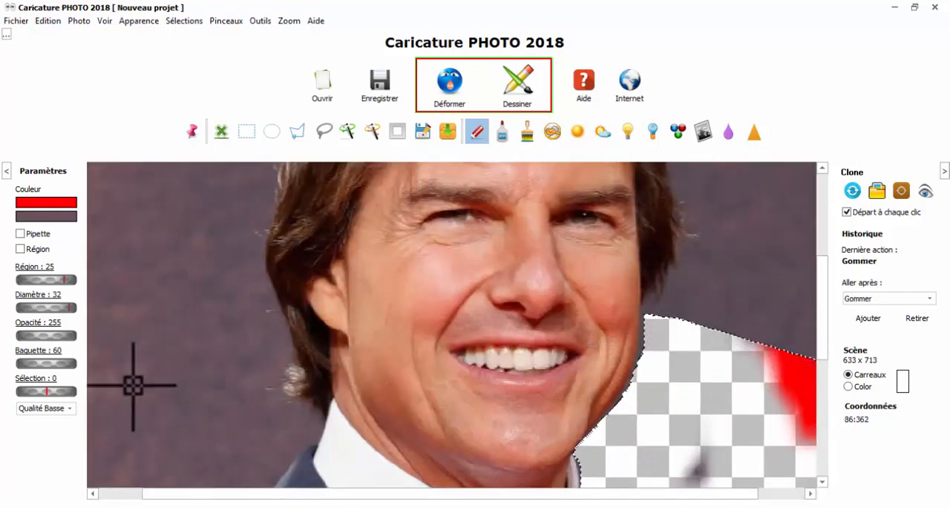
{"action": "mouse_move", "coordinate": [54, 393]}
{"action": "left_mouse_down"}
{"action": "mouse_move", "coordinate": [41, 397]}
{"action": "mouse_move", "coordinate": [51, 391]}
{"action": "left_mouse_up"}
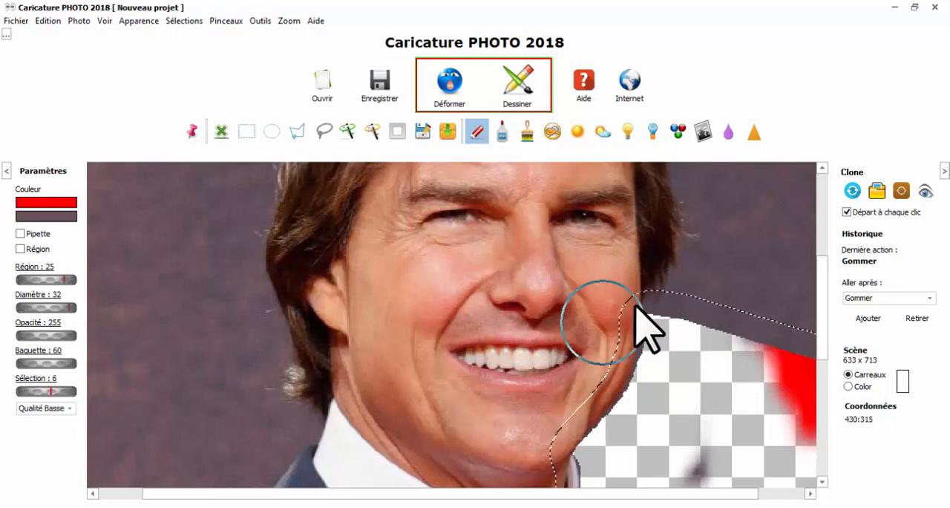
{"action": "left_click_drag", "start_coordinate": [676, 374], "coordinate": [622, 344]}
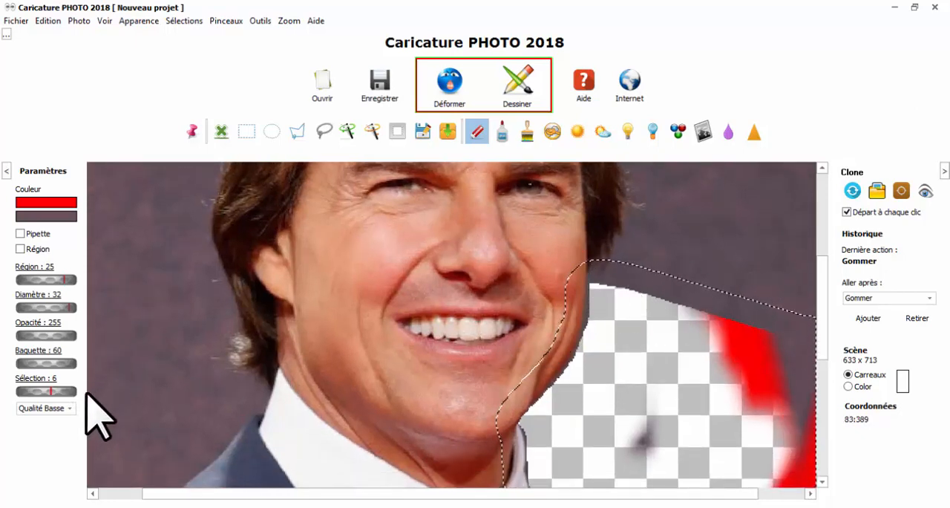
{"action": "left_click", "coordinate": [57, 391]}
{"action": "left_click", "coordinate": [45, 379]}
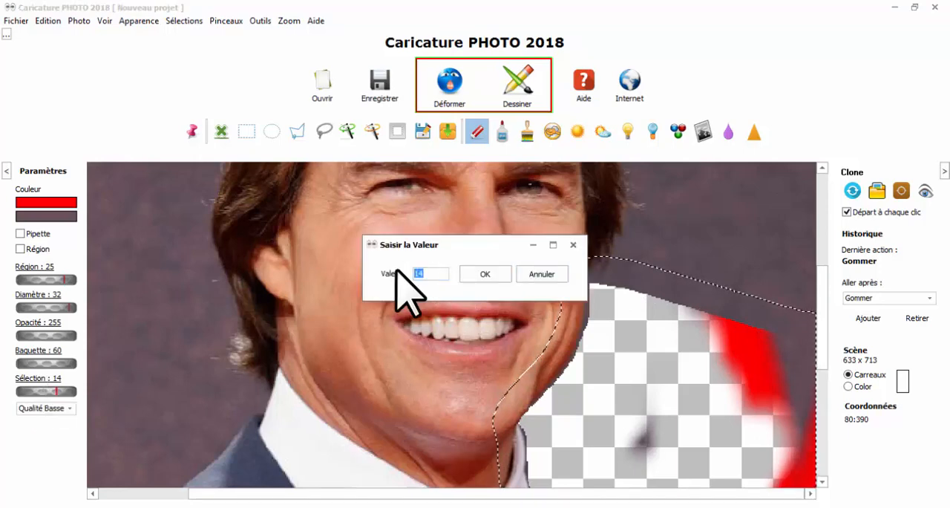
{"action": "type", "text": "2"}
{"action": "left_click", "coordinate": [484, 274]}
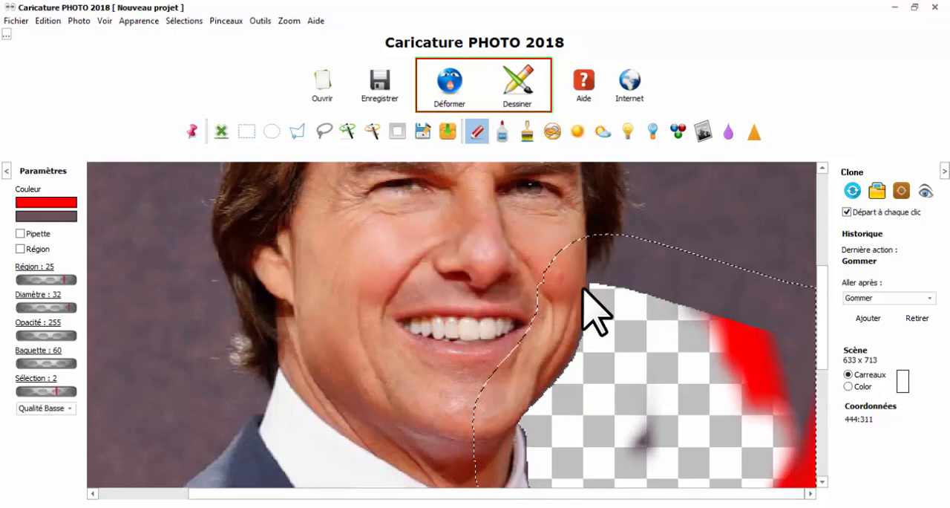
{"action": "left_click", "coordinate": [50, 391]}
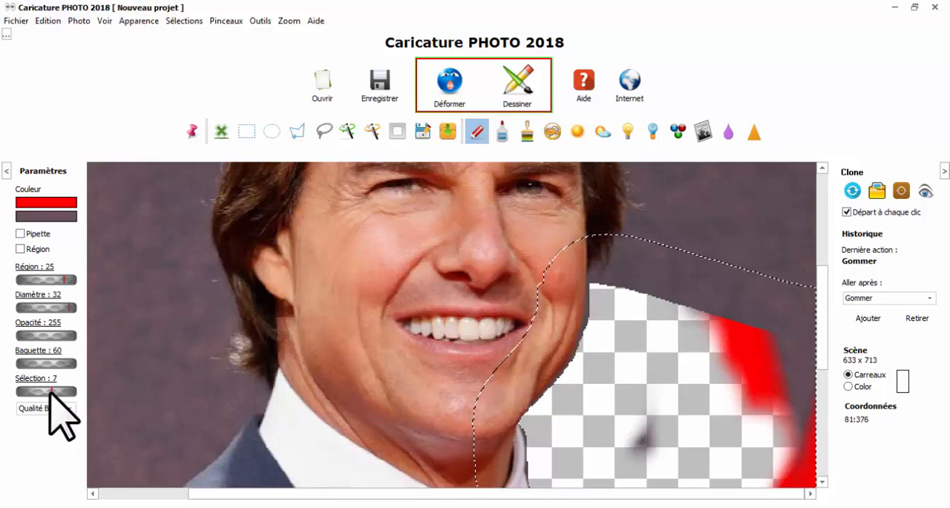
{"action": "left_click", "coordinate": [49, 392]}
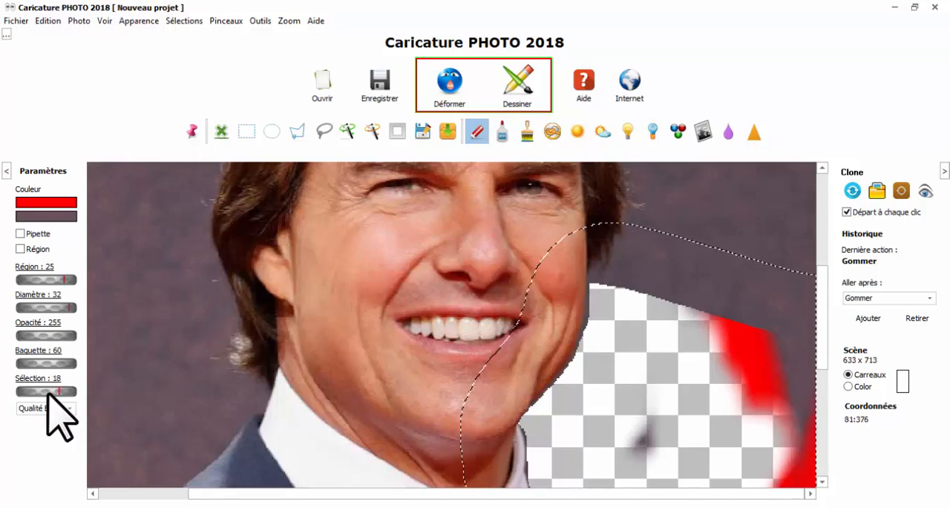
{"action": "left_click_drag", "start_coordinate": [51, 394], "coordinate": [1, 375]}
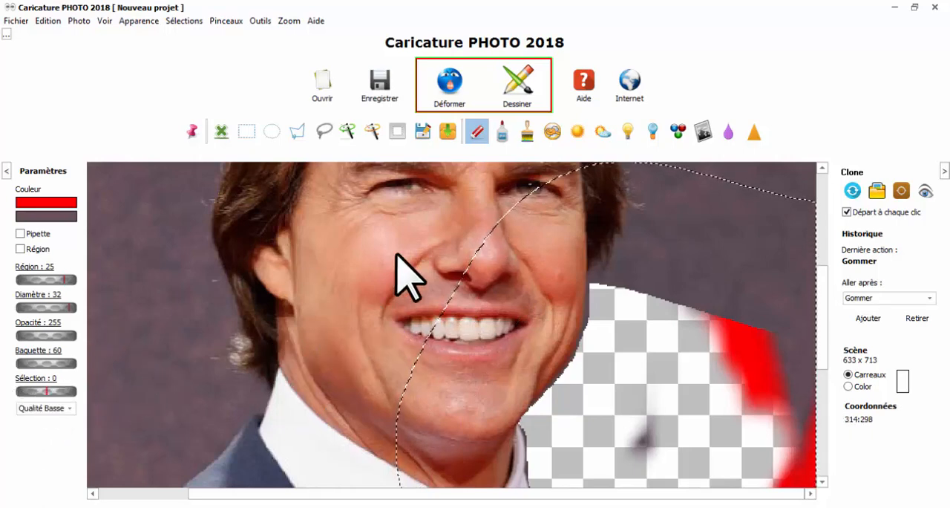
Clear the expanded selection from the photo
{"action": "scroll", "coordinate": [450, 292], "scroll_direction": "down", "scroll_amount": 5}
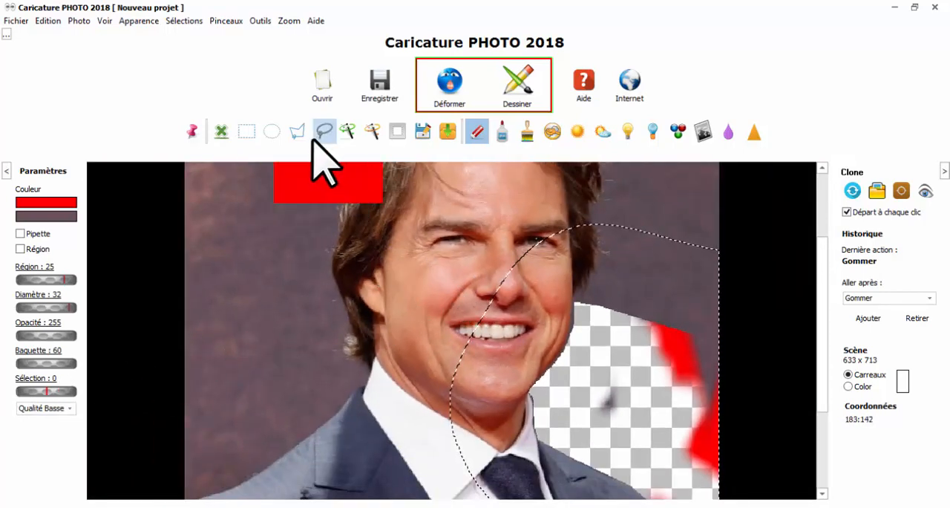
{"action": "left_click", "coordinate": [295, 132]}
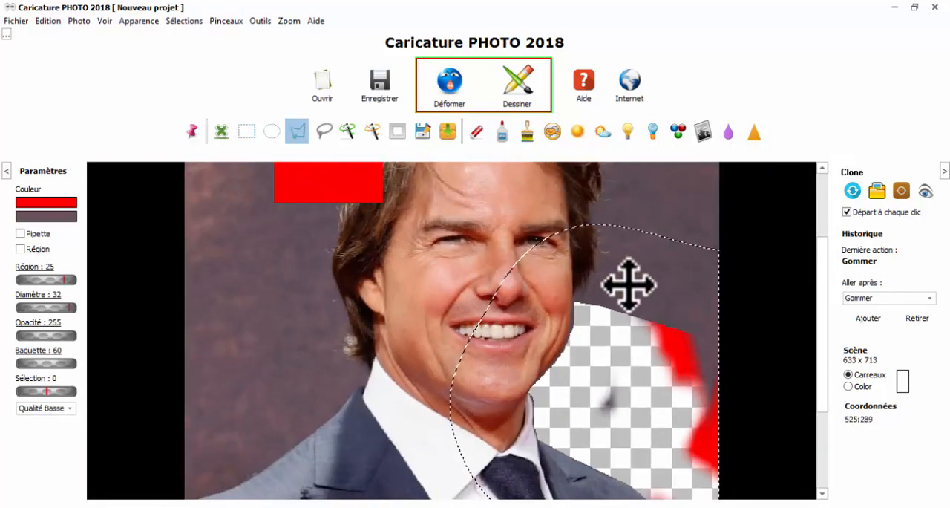
{"action": "left_click", "coordinate": [220, 133]}
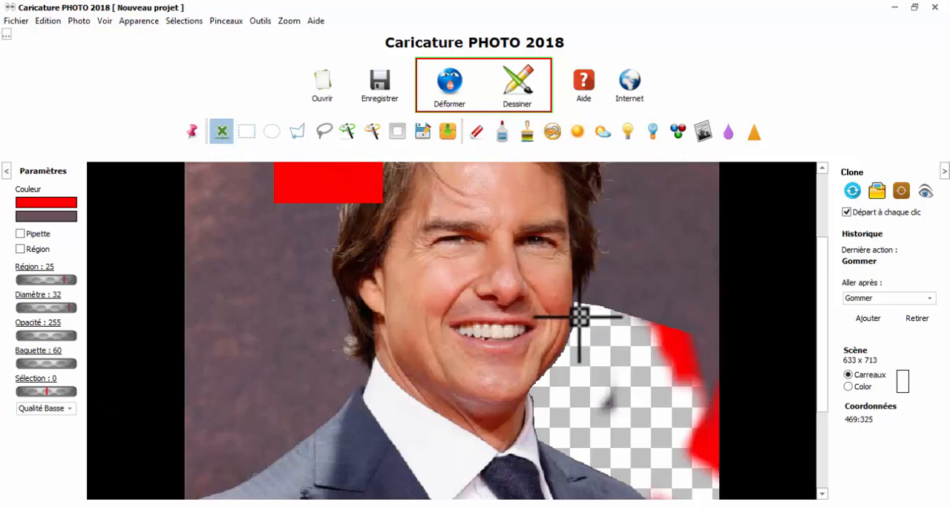
Draw a closed polygon selection around the background beside the hair and ear on the photo's left side
{"action": "scroll", "coordinate": [261, 290], "scroll_direction": "up", "scroll_amount": 2}
{"action": "scroll", "coordinate": [261, 290], "scroll_direction": "down", "scroll_amount": 2}
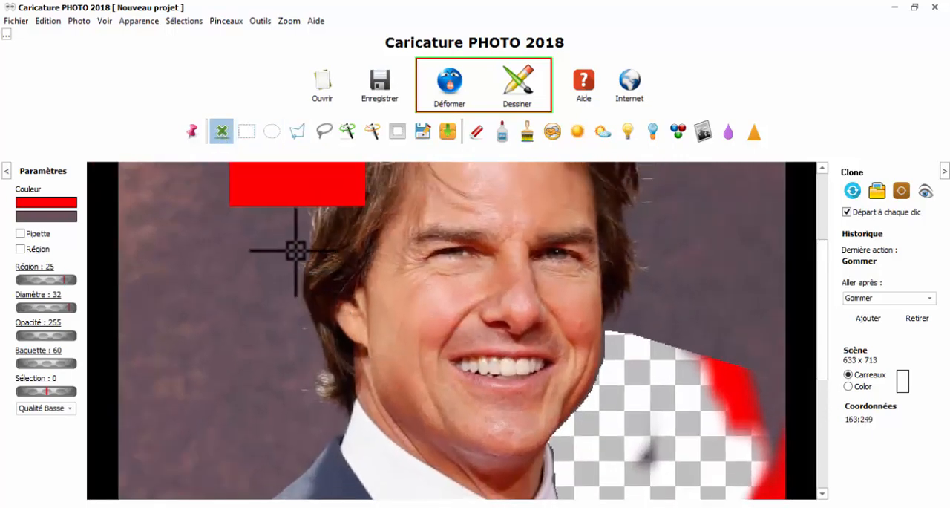
{"action": "left_click", "coordinate": [296, 132]}
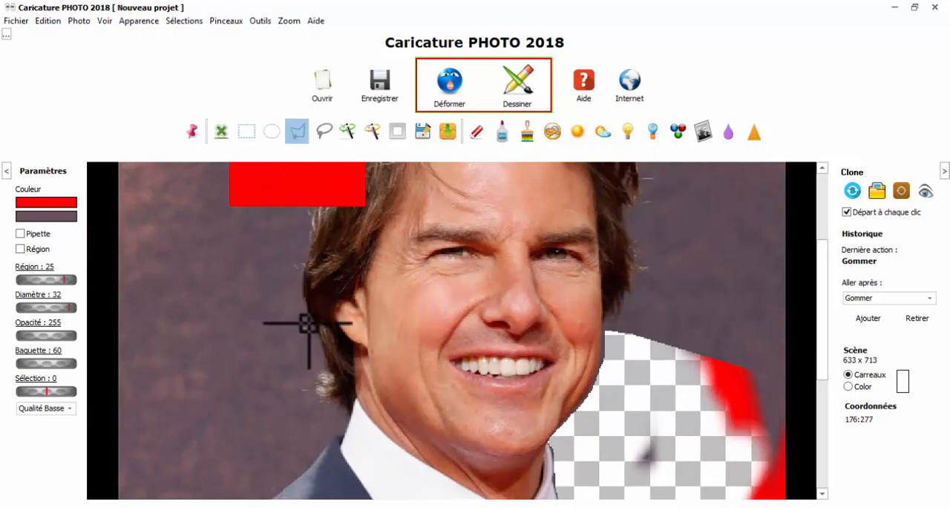
{"action": "left_click", "coordinate": [326, 369]}
{"action": "left_click", "coordinate": [208, 410]}
{"action": "left_click", "coordinate": [184, 305]}
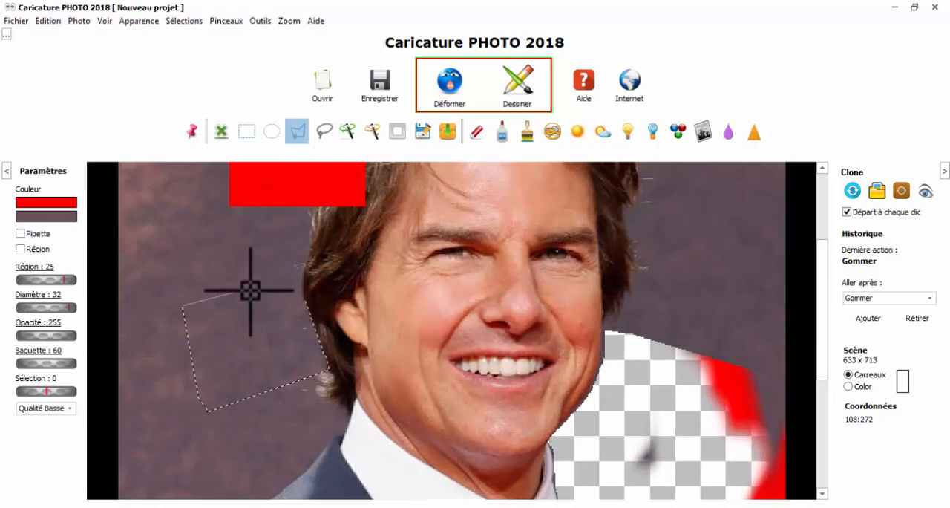
{"action": "scroll", "coordinate": [255, 330], "scroll_direction": "up", "scroll_amount": 2}
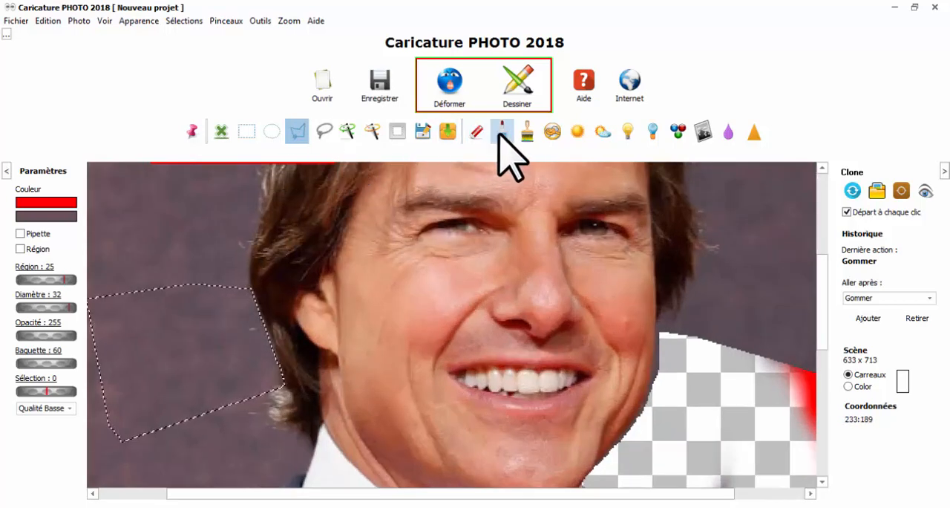
Erase the background inside the polygon selection along the edge of the hair
{"action": "left_click", "coordinate": [477, 132]}
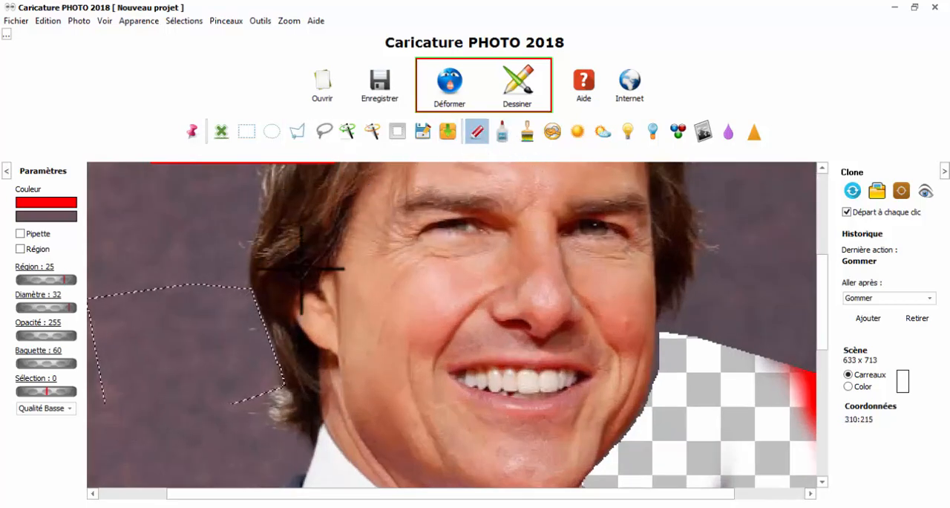
{"action": "left_click_drag", "start_coordinate": [238, 297], "coordinate": [248, 319]}
{"action": "scroll", "coordinate": [294, 314], "scroll_direction": "up", "scroll_amount": 3}
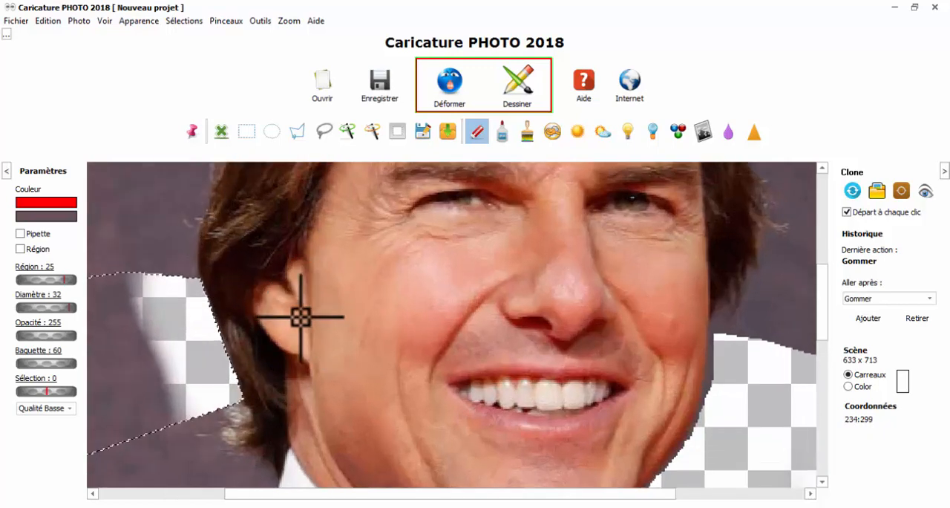
Expand the polygon selection beside the hair and ear by setting Sélection to 5
{"action": "scroll", "coordinate": [591, 320], "scroll_direction": "up", "scroll_amount": 2}
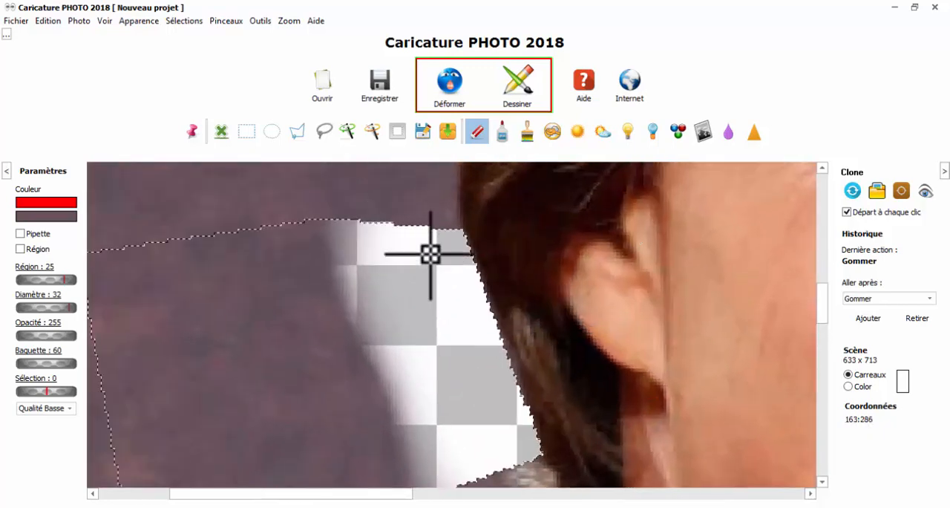
{"action": "scroll", "coordinate": [505, 333], "scroll_direction": "down", "scroll_amount": 1}
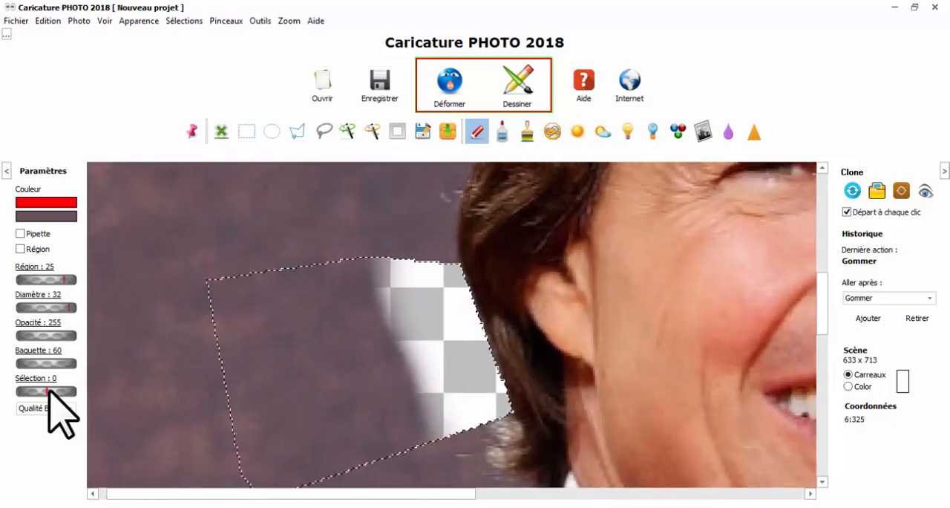
{"action": "left_click_drag", "start_coordinate": [48, 389], "coordinate": [56, 392]}
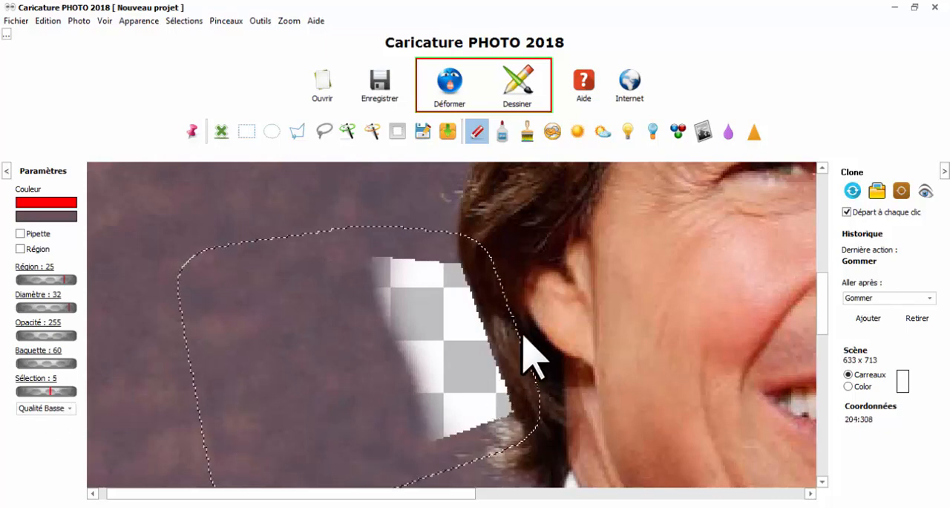
Erase along the hair edge inside the expanded selection, and clear the selection
{"action": "mouse_move", "coordinate": [445, 272]}
{"action": "left_mouse_down"}
{"action": "mouse_move", "coordinate": [515, 391]}
{"action": "mouse_move", "coordinate": [414, 230]}
{"action": "left_mouse_up"}
{"action": "left_click", "coordinate": [220, 132]}
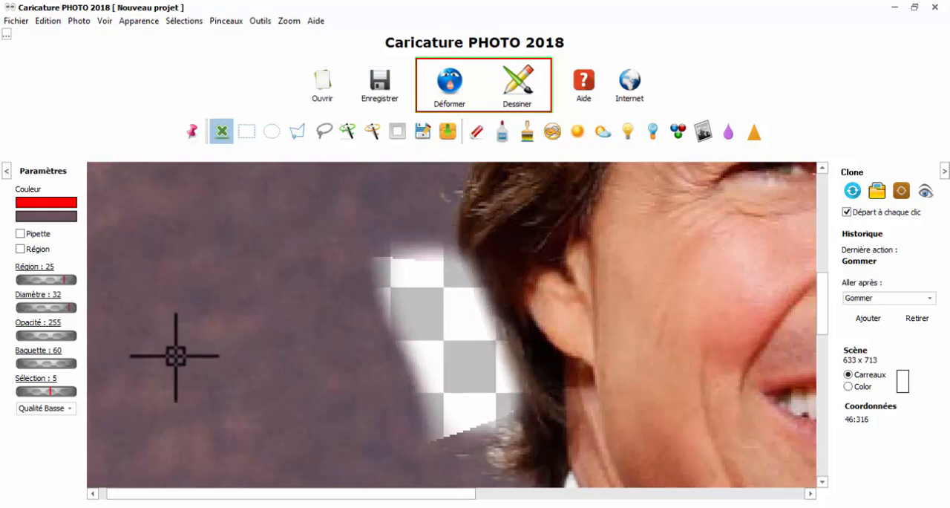
{"action": "scroll", "coordinate": [203, 342], "scroll_direction": "up", "scroll_amount": 2}
{"action": "scroll", "coordinate": [275, 314], "scroll_direction": "down", "scroll_amount": 4}
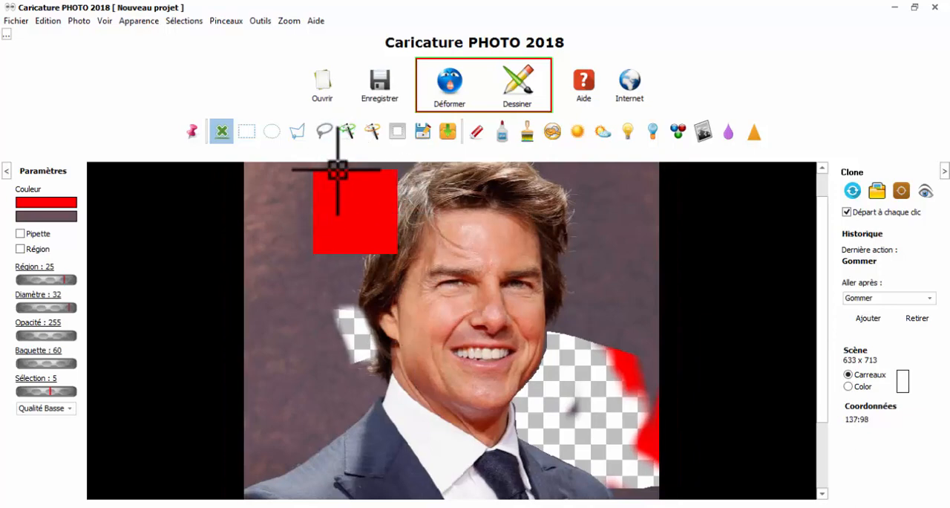
Draw a closed polygon selection along the hair and cheek edge on the photo's right side
{"action": "left_click", "coordinate": [297, 131]}
{"action": "scroll", "coordinate": [637, 294], "scroll_direction": "up", "scroll_amount": 2}
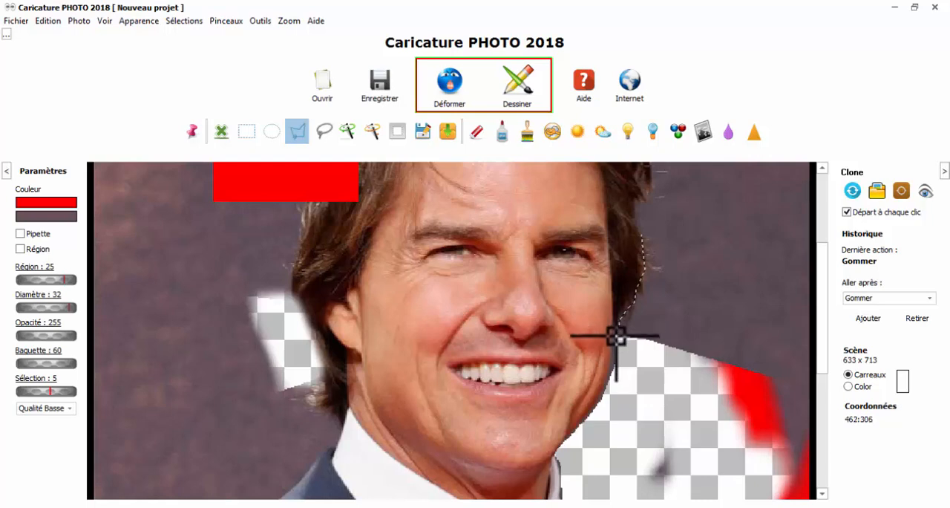
{"action": "left_click", "coordinate": [614, 378]}
{"action": "double_click", "coordinate": [599, 407]}
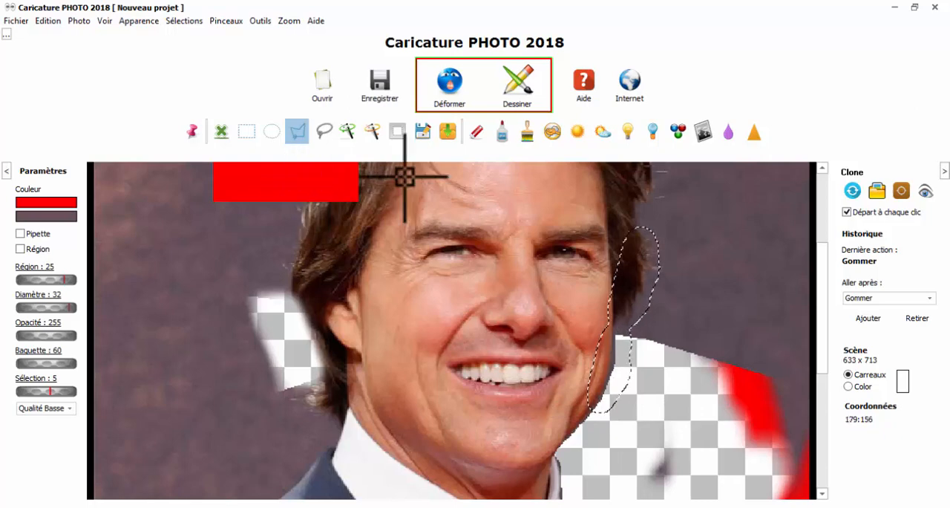
Draw a polygon selection around the background beside the upper hair on the photo's right side, and erase inside it
{"action": "scroll", "coordinate": [531, 237], "scroll_direction": "up", "scroll_amount": 3}
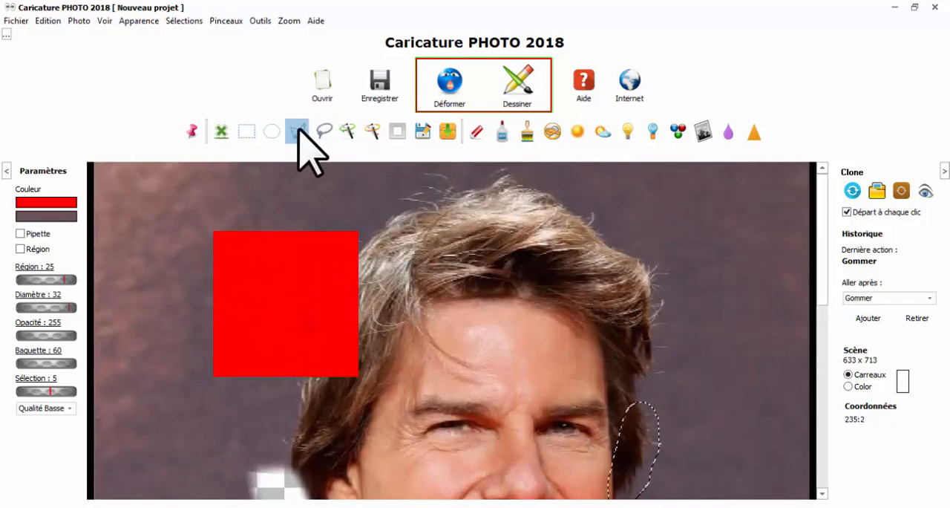
{"action": "left_click", "coordinate": [547, 199]}
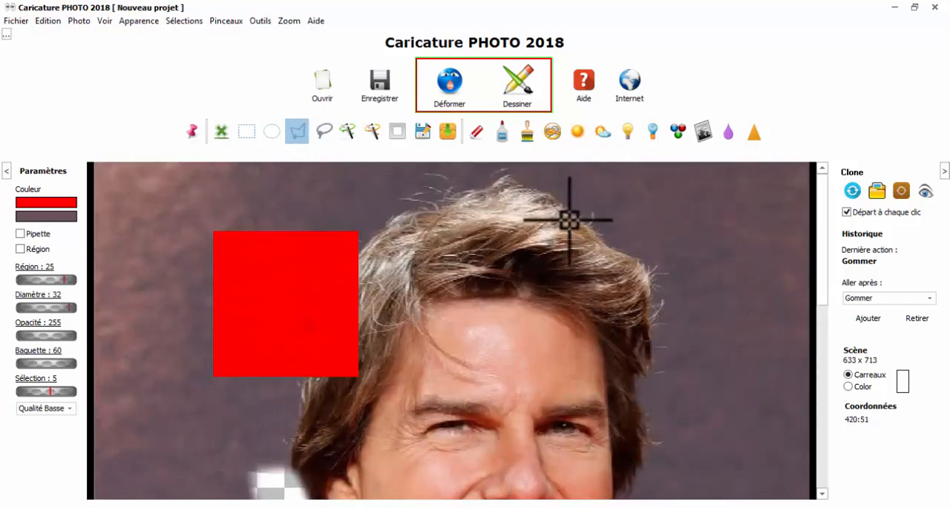
{"action": "left_click_drag", "start_coordinate": [630, 259], "coordinate": [645, 285]}
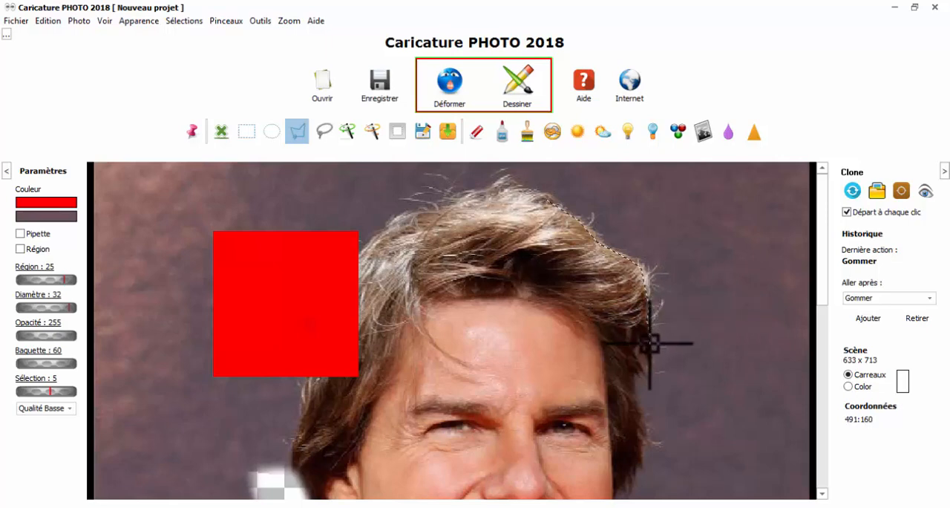
{"action": "left_click", "coordinate": [738, 350]}
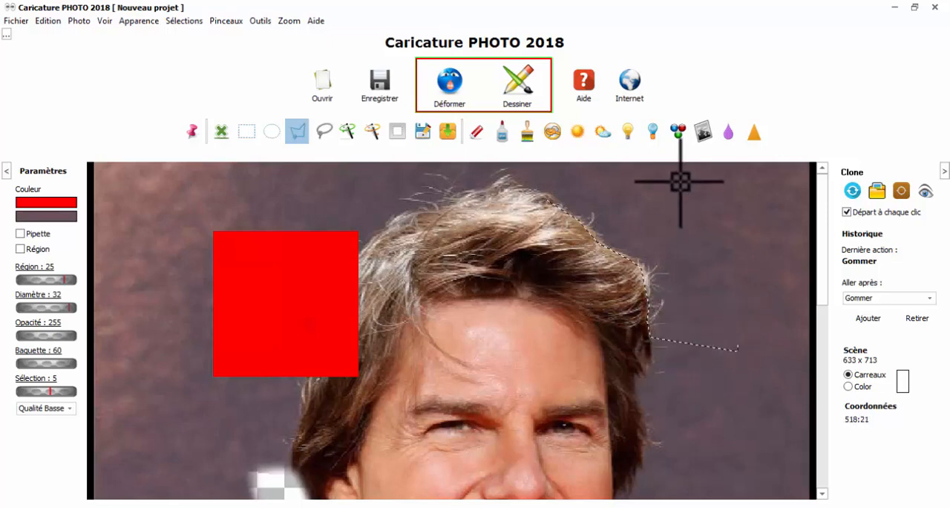
{"action": "left_click", "coordinate": [629, 186]}
{"action": "double_click", "coordinate": [577, 185]}
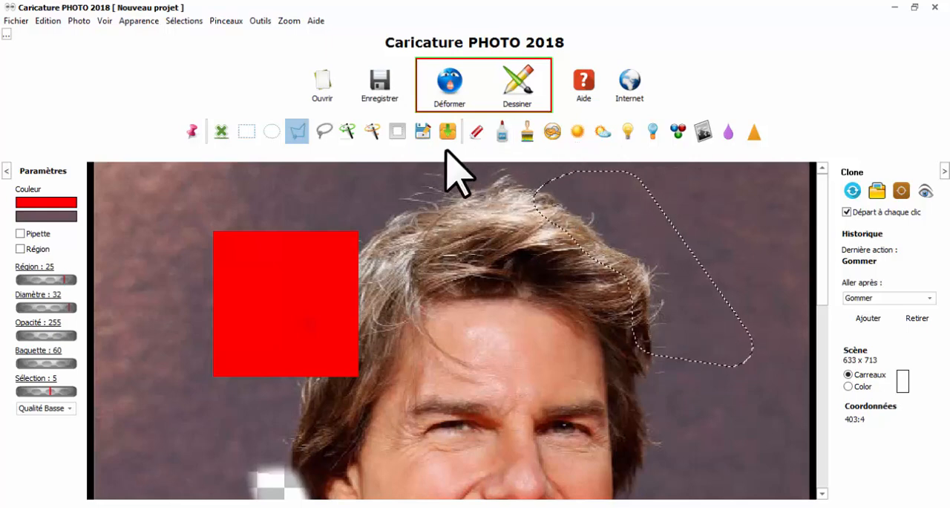
{"action": "left_click", "coordinate": [477, 131]}
{"action": "mouse_move", "coordinate": [569, 193]}
{"action": "left_mouse_down"}
{"action": "mouse_move", "coordinate": [685, 361]}
{"action": "mouse_move", "coordinate": [508, 182]}
{"action": "left_mouse_up"}
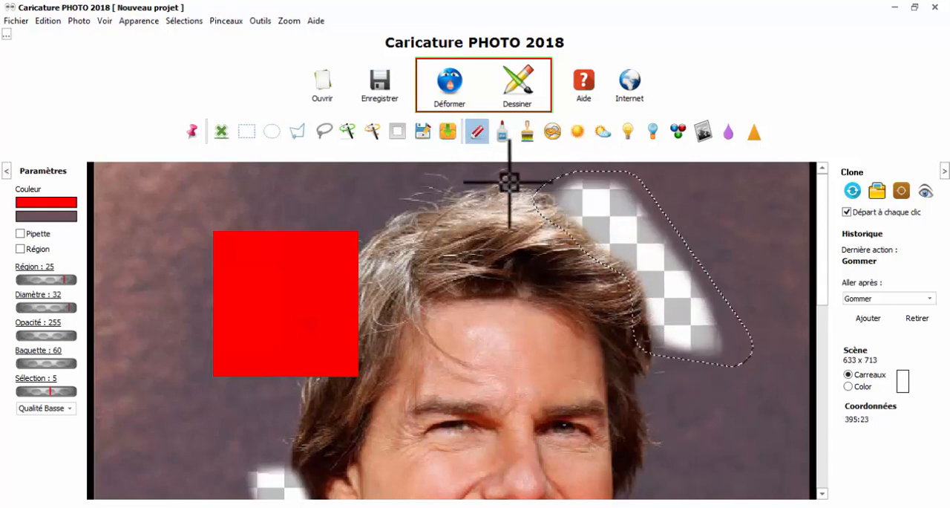
Draw a polygon selection around the background beside the lower hair on the photo's right side, and erase along the hair
{"action": "left_click", "coordinate": [297, 132]}
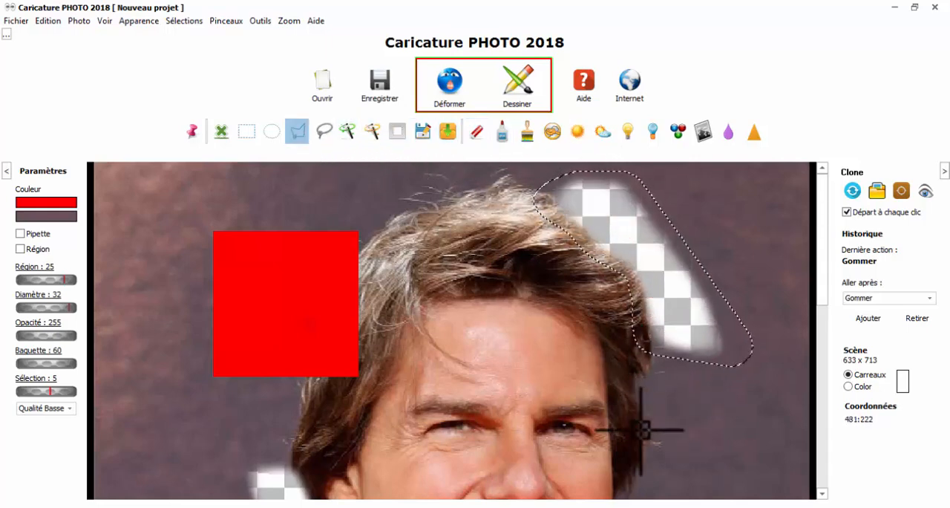
{"action": "left_click", "coordinate": [638, 472]}
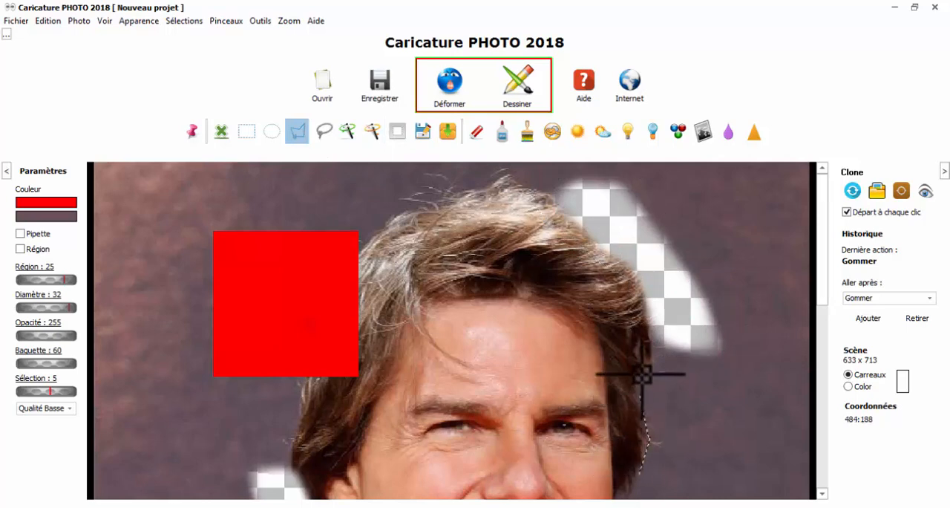
{"action": "mouse_move", "coordinate": [643, 373]}
{"action": "left_mouse_down"}
{"action": "mouse_move", "coordinate": [654, 336]}
{"action": "mouse_move", "coordinate": [748, 336]}
{"action": "mouse_move", "coordinate": [753, 459]}
{"action": "mouse_move", "coordinate": [670, 481]}
{"action": "left_mouse_up"}
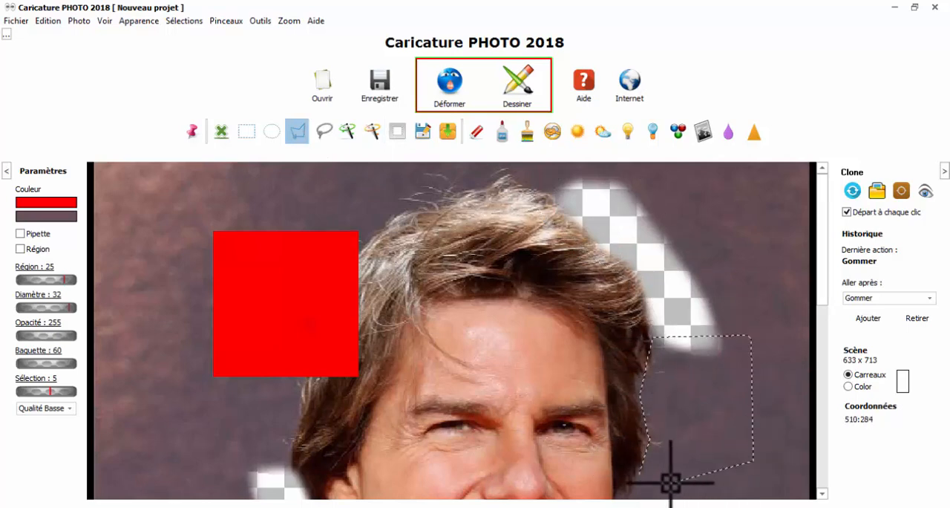
{"action": "double_click", "coordinate": [671, 481]}
{"action": "left_click", "coordinate": [475, 134]}
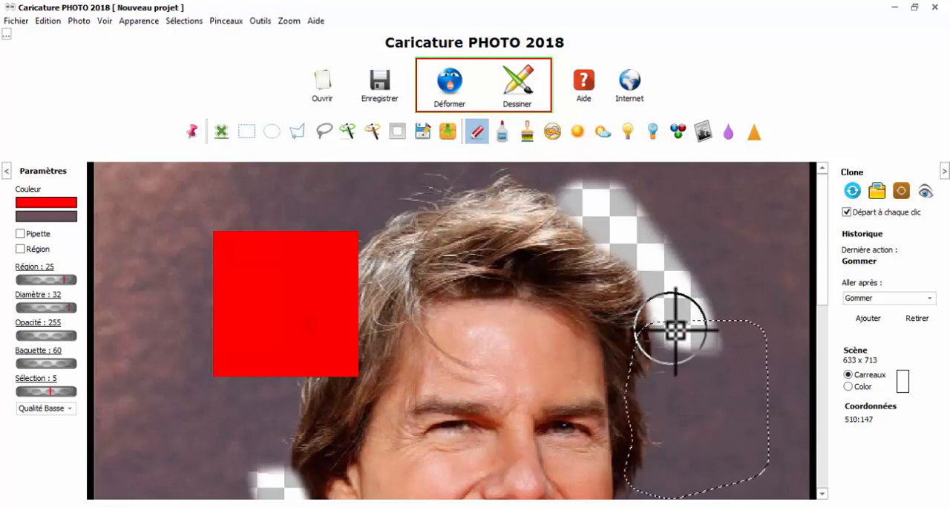
{"action": "left_click_drag", "start_coordinate": [674, 329], "coordinate": [671, 490]}
Revert the photo to its starting state (Départ), discarding all erasing and painting
{"action": "scroll", "coordinate": [636, 261], "scroll_direction": "down", "scroll_amount": 2}
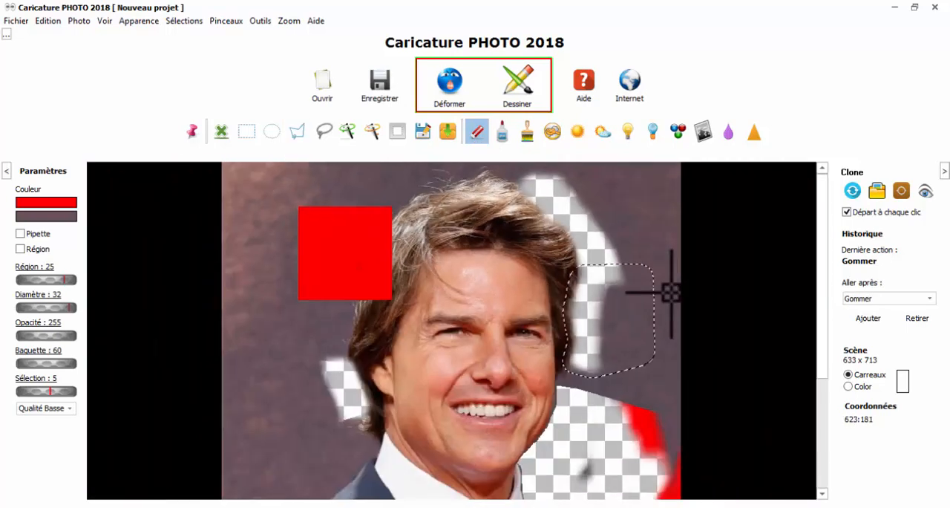
{"action": "scroll", "coordinate": [670, 291], "scroll_direction": "down", "scroll_amount": 1}
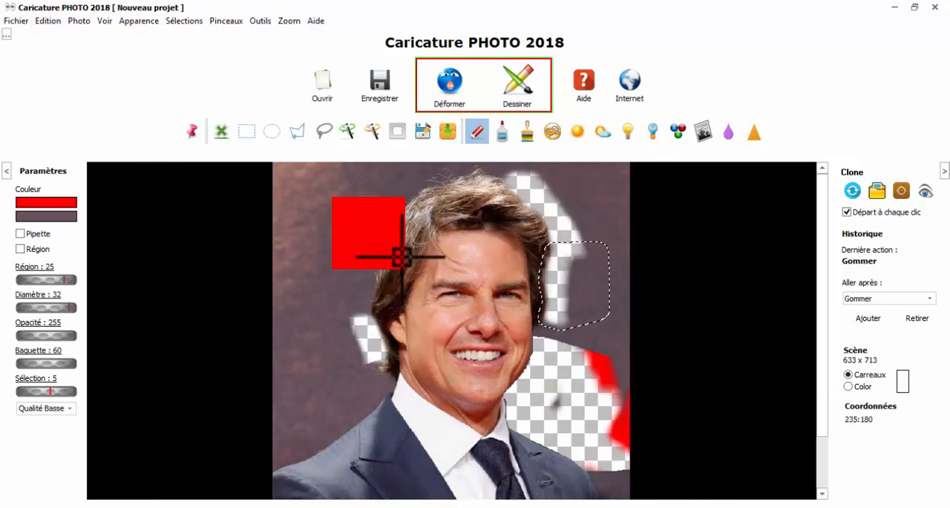
{"action": "scroll", "coordinate": [452, 250], "scroll_direction": "down", "scroll_amount": 1}
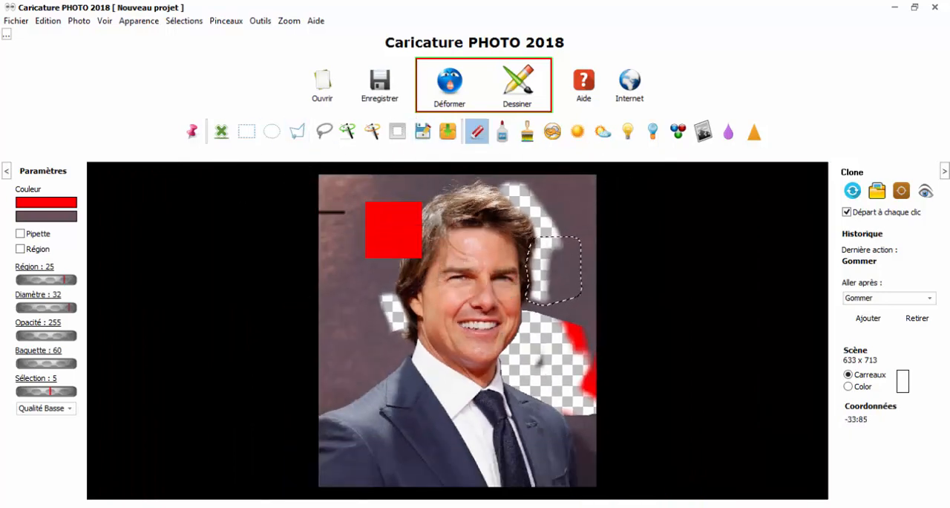
{"action": "left_click", "coordinate": [46, 21]}
{"action": "left_click", "coordinate": [63, 71]}
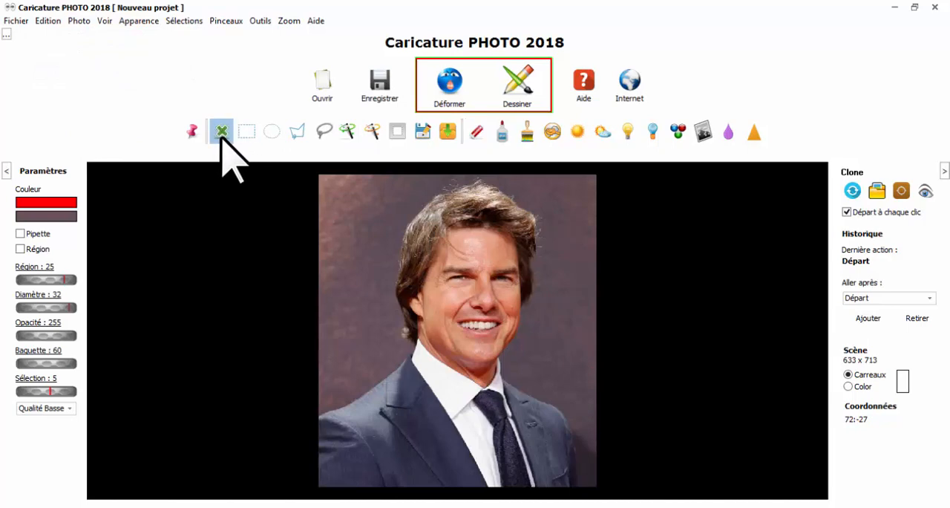
Select the background around the man with the magic wand using a Baguette value of 35, and clear the selection
{"action": "left_click", "coordinate": [355, 132]}
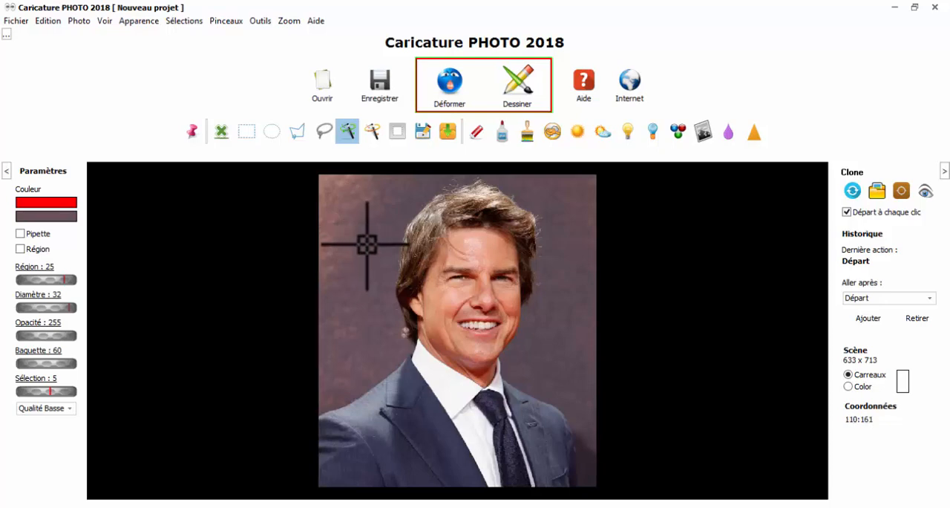
{"action": "left_click", "coordinate": [366, 245]}
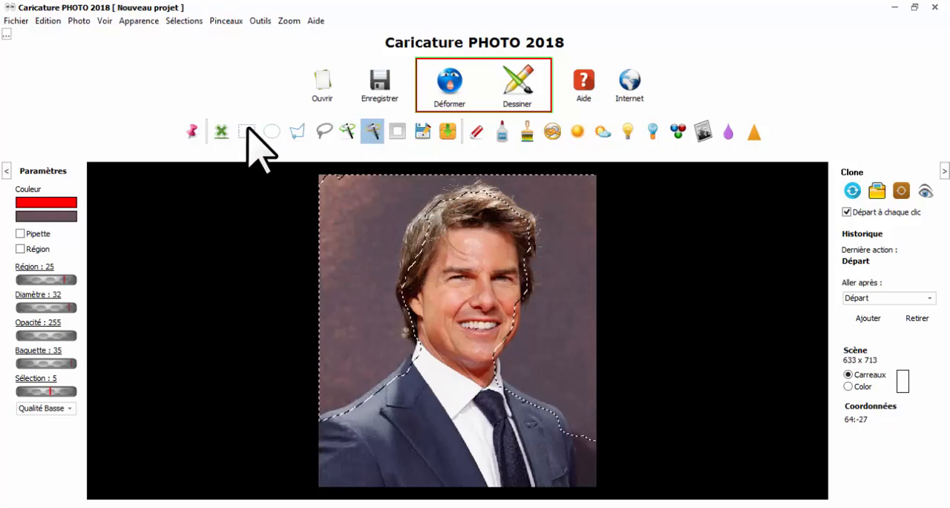
{"action": "left_click", "coordinate": [220, 131]}
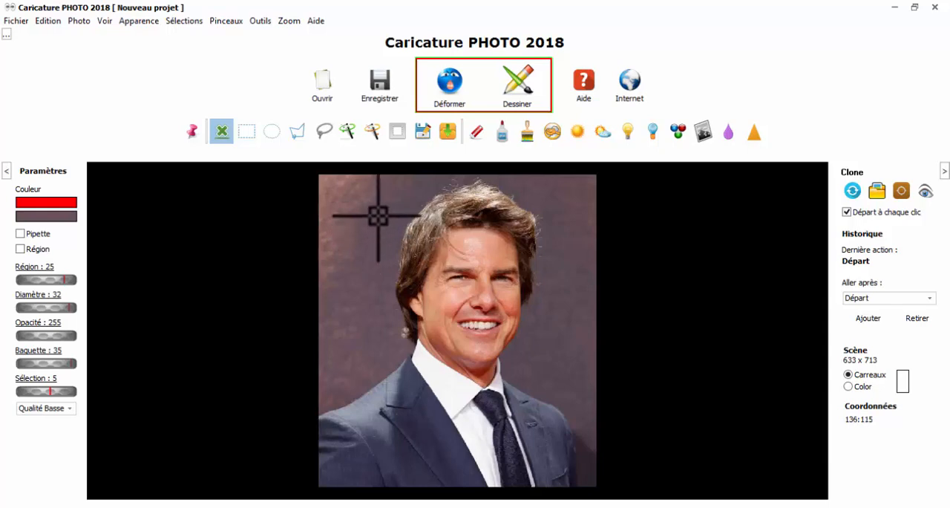
Select the background's similar colours across the whole photo with the second magic wand, and clear the selection
{"action": "left_click", "coordinate": [356, 217]}
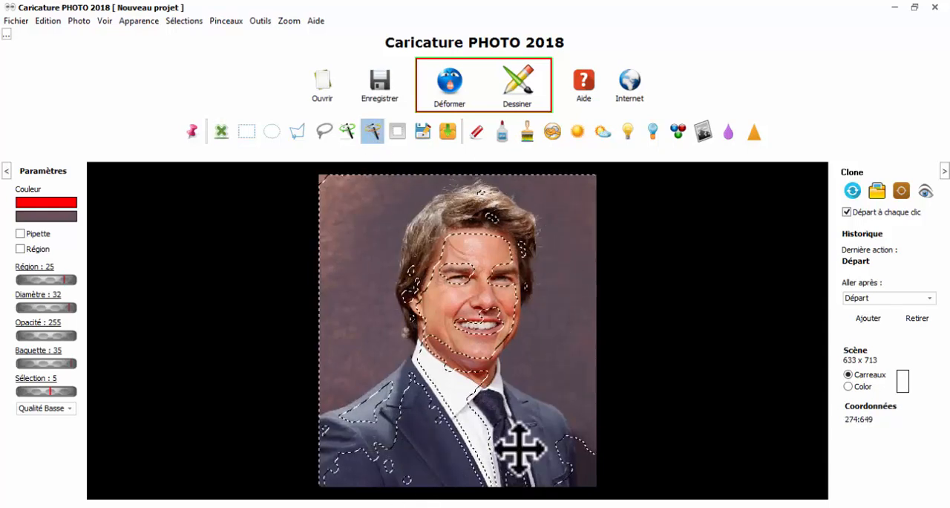
{"action": "left_click", "coordinate": [348, 137]}
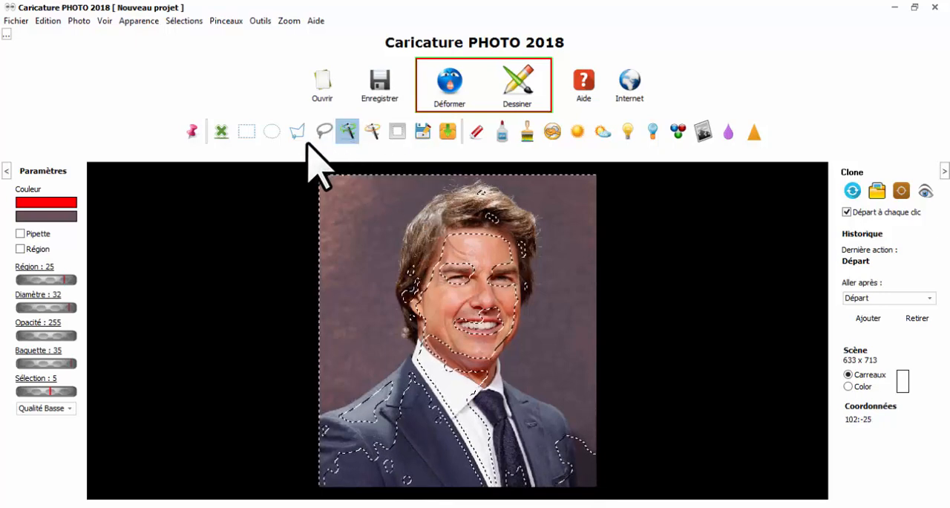
{"action": "left_click", "coordinate": [217, 131]}
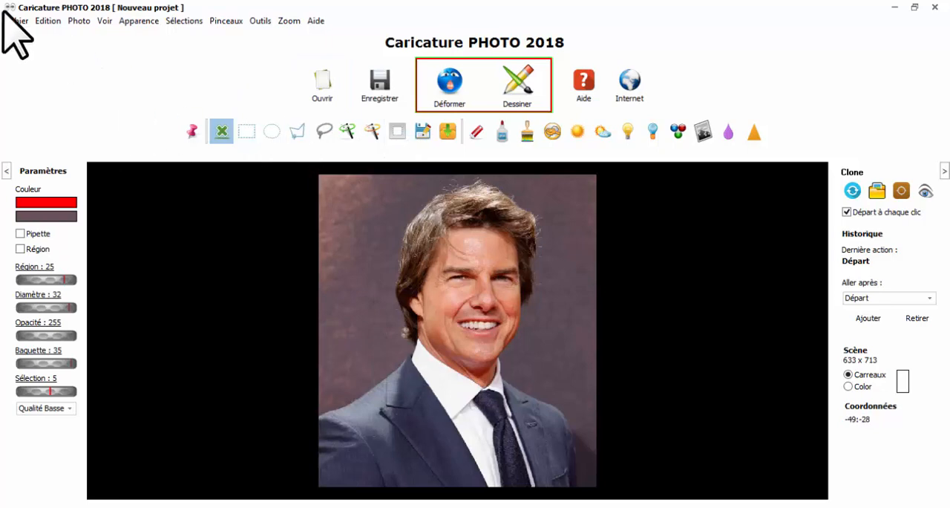
Recover the last magic wand selection on the photo, and clear it
{"action": "left_click", "coordinate": [190, 23]}
{"action": "left_click", "coordinate": [234, 98]}
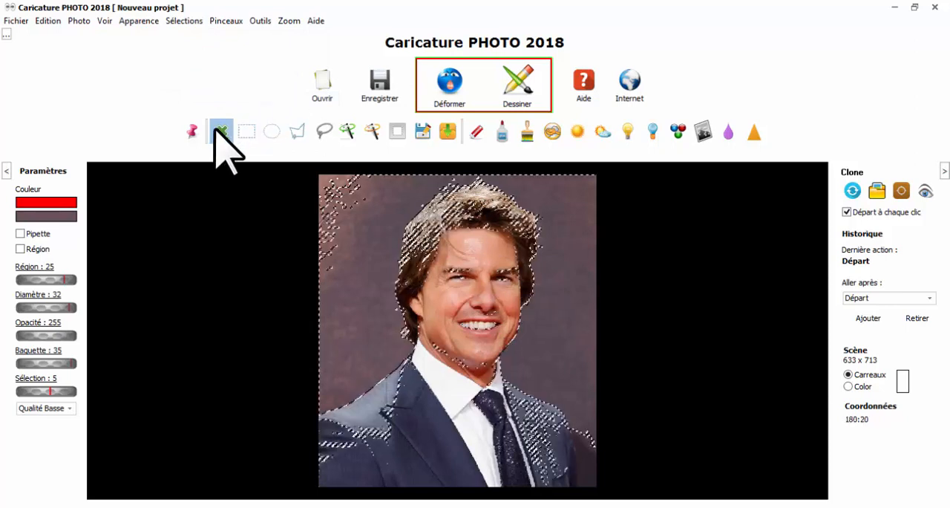
{"action": "left_click", "coordinate": [217, 139]}
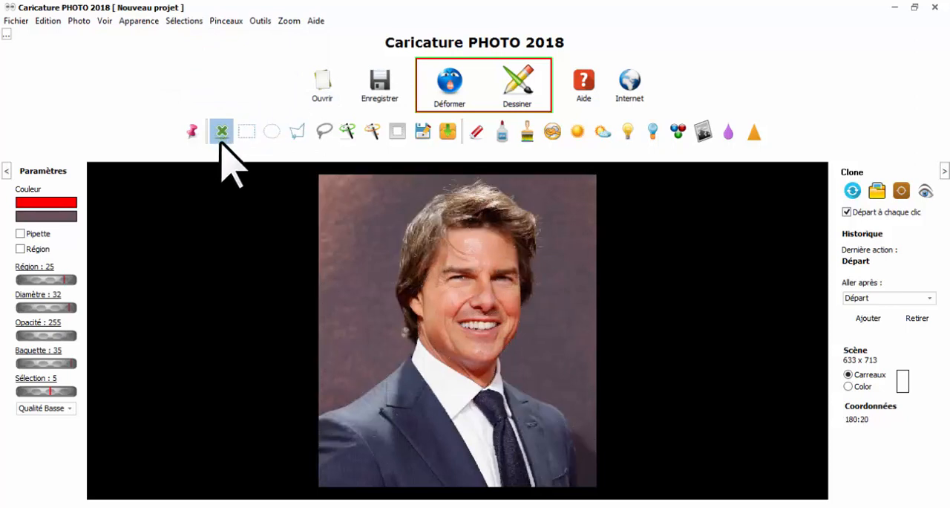
Draw a large circular selection over the photo's upper-left background and hair, and replace it with a freehand lasso selection near the brow
{"action": "left_click", "coordinate": [271, 131]}
{"action": "left_click_drag", "start_coordinate": [383, 253], "coordinate": [441, 299]}
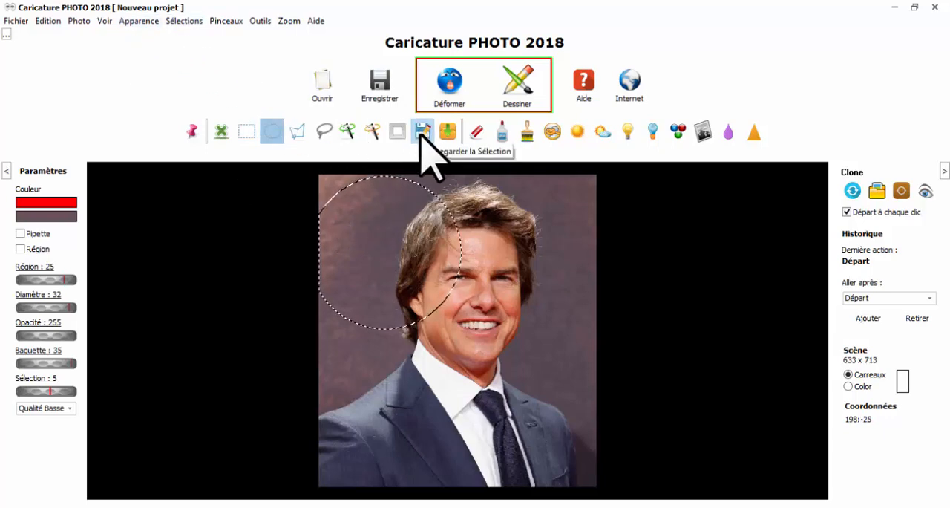
{"action": "left_click", "coordinate": [325, 132]}
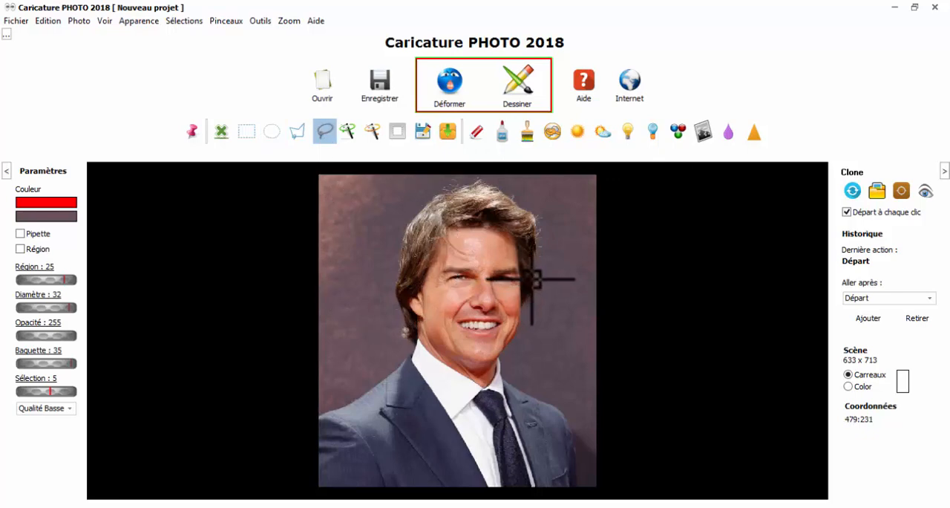
{"action": "mouse_move", "coordinate": [531, 279]}
{"action": "left_mouse_down"}
{"action": "mouse_move", "coordinate": [544, 366]}
{"action": "mouse_move", "coordinate": [483, 401]}
{"action": "mouse_move", "coordinate": [378, 317]}
{"action": "left_mouse_up"}
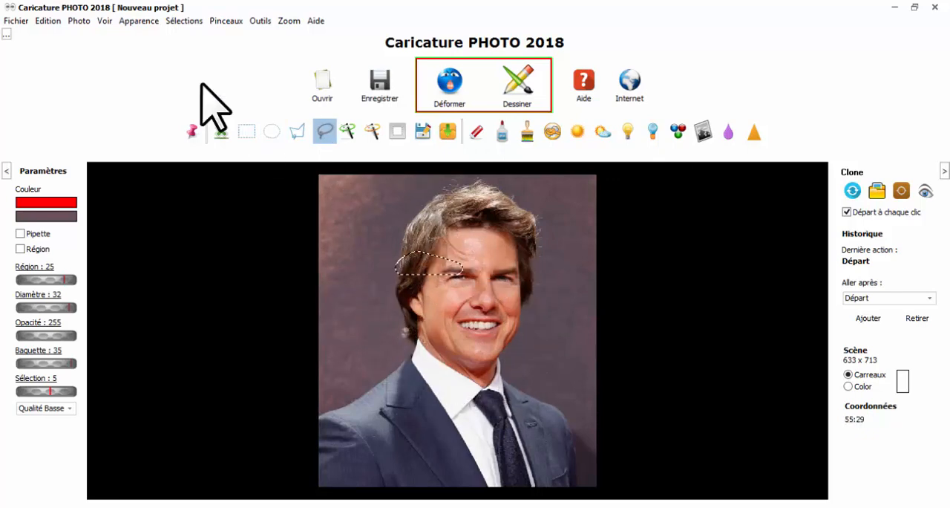
Recover the previous circular selection in place of the lasso selection
{"action": "left_click", "coordinate": [183, 21]}
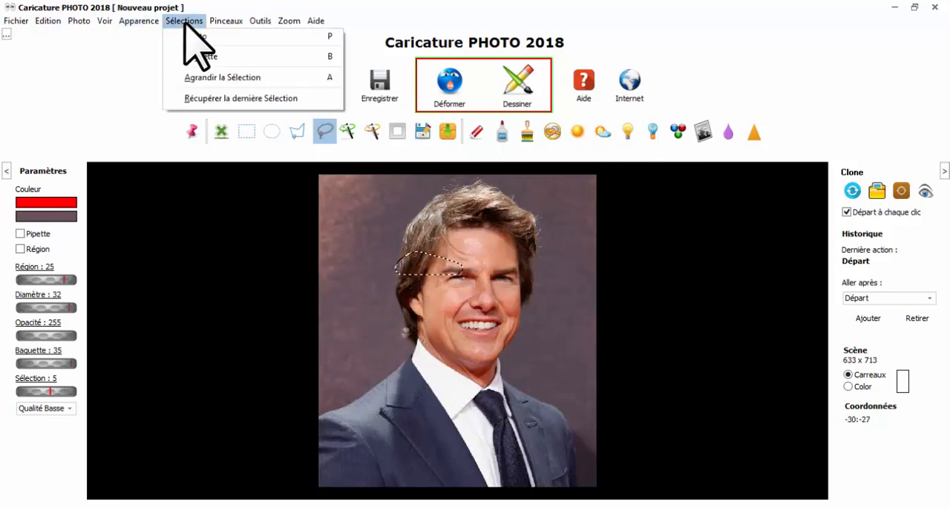
{"action": "left_click", "coordinate": [222, 98]}
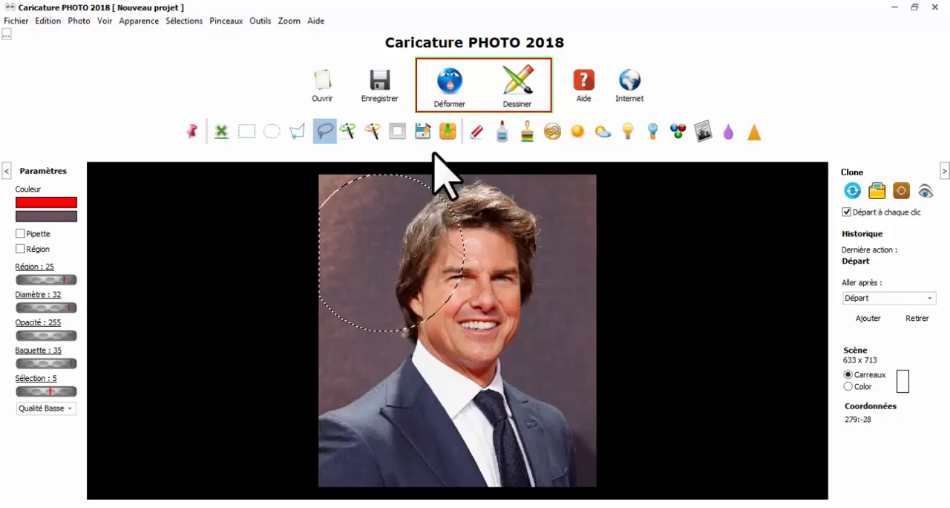
Replace the circular selection with a rectangular selection around the face, and paint inside it red with a brush diameter of 169
{"action": "left_click", "coordinate": [246, 132]}
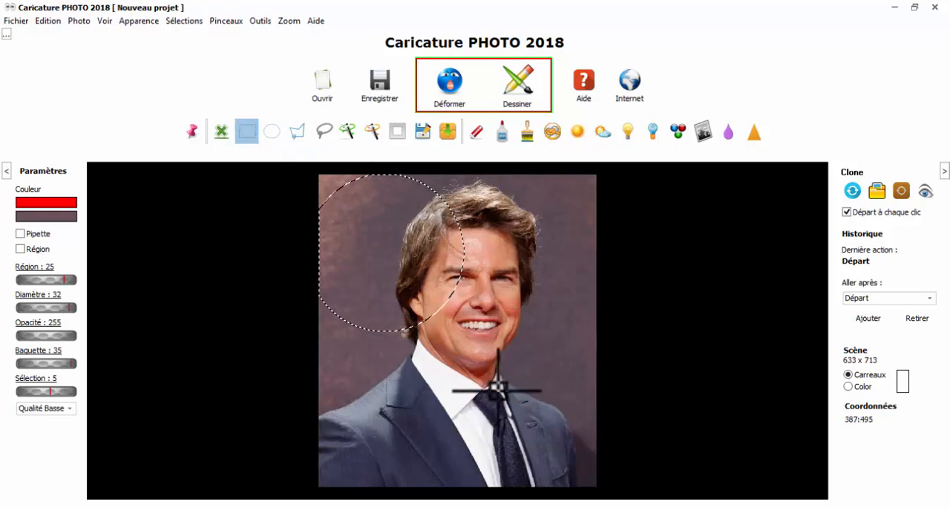
{"action": "left_click_drag", "start_coordinate": [553, 391], "coordinate": [438, 296]}
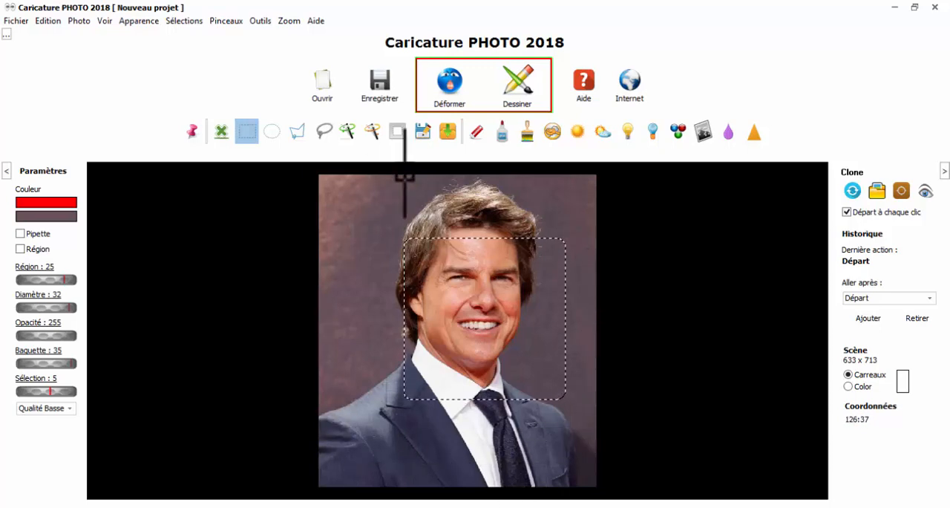
{"action": "left_click", "coordinate": [522, 133]}
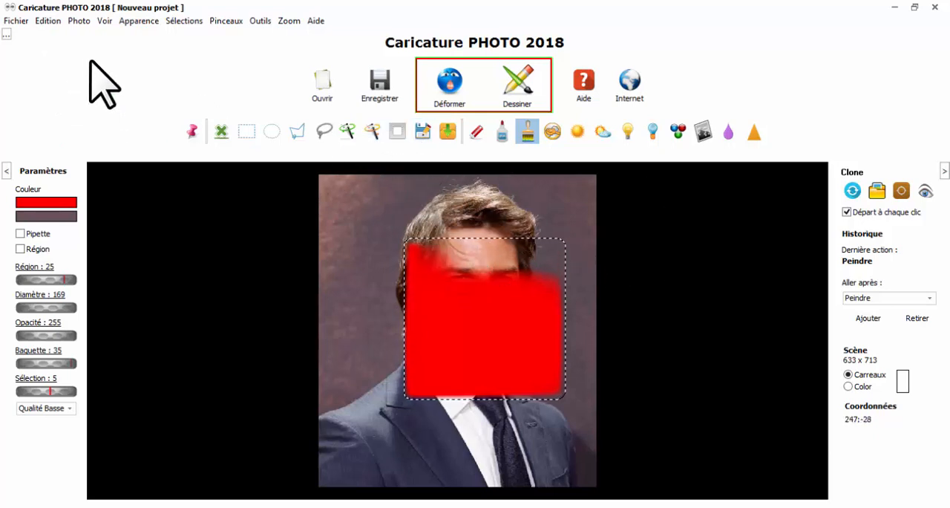
Undo the red painting on the face, invert the rectangular selection, and paint the photo around the rectangle red
{"action": "key", "text": "ctrl+z"}
{"action": "key", "text": "ctrl+z"}
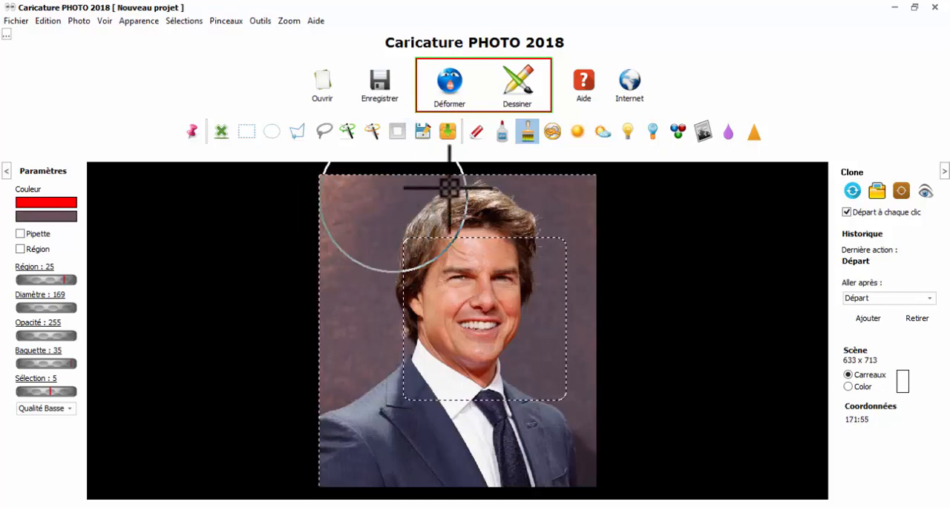
{"action": "mouse_move", "coordinate": [584, 271]}
{"action": "left_mouse_down"}
{"action": "mouse_move", "coordinate": [554, 443]}
{"action": "mouse_move", "coordinate": [436, 447]}
{"action": "mouse_move", "coordinate": [285, 424]}
{"action": "mouse_move", "coordinate": [521, 212]}
{"action": "left_mouse_up"}
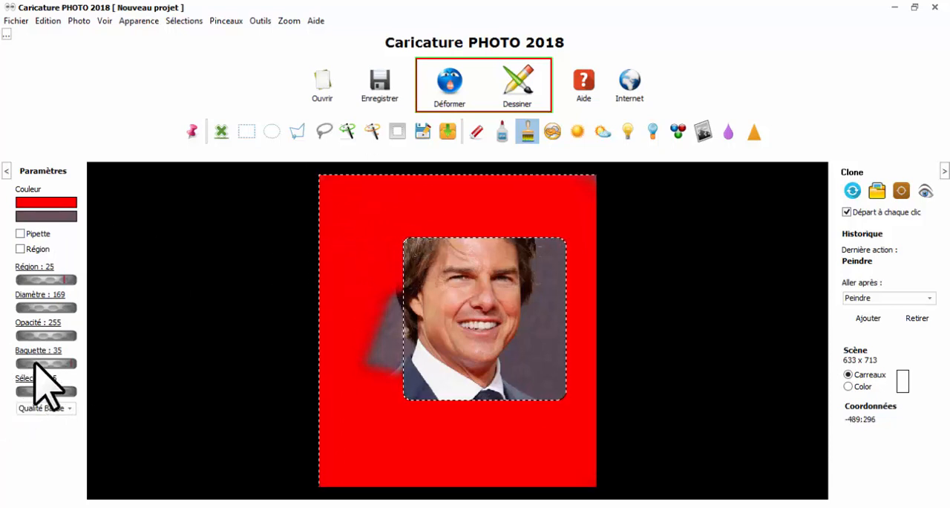
Set the magic wand (Baguette) value to 37, and open the choice of quality modes
{"action": "mouse_move", "coordinate": [35, 362]}
{"action": "left_mouse_down"}
{"action": "mouse_move", "coordinate": [69, 362]}
{"action": "mouse_move", "coordinate": [35, 361]}
{"action": "left_mouse_up"}
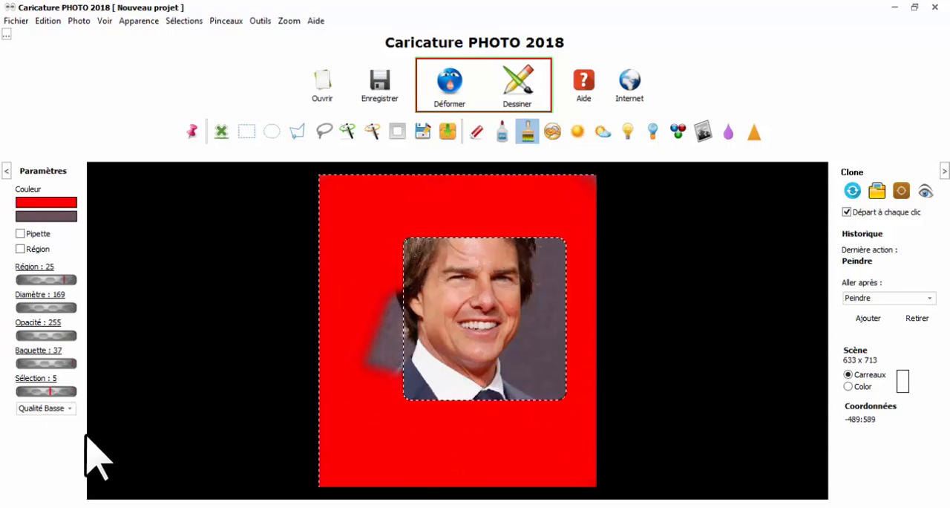
{"action": "left_click", "coordinate": [69, 409]}
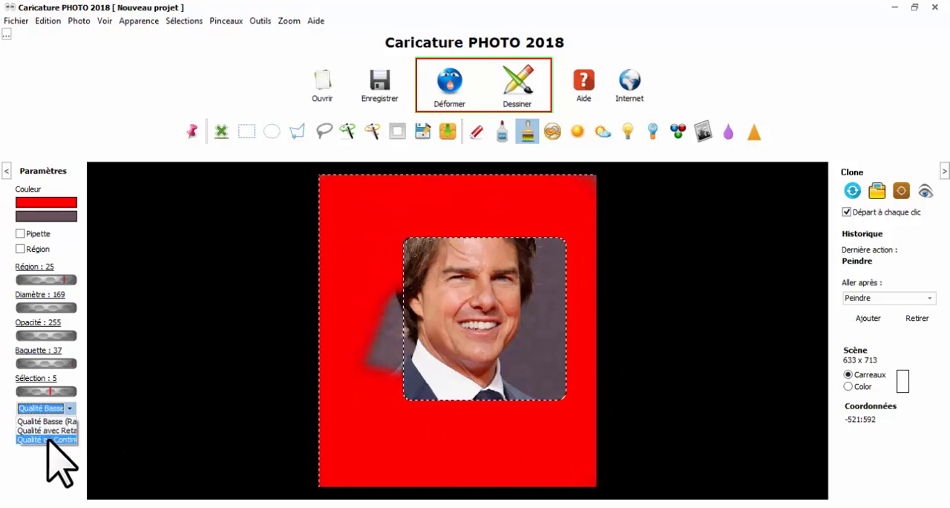
{"action": "left_click", "coordinate": [64, 409]}
{"action": "left_click", "coordinate": [66, 408]}
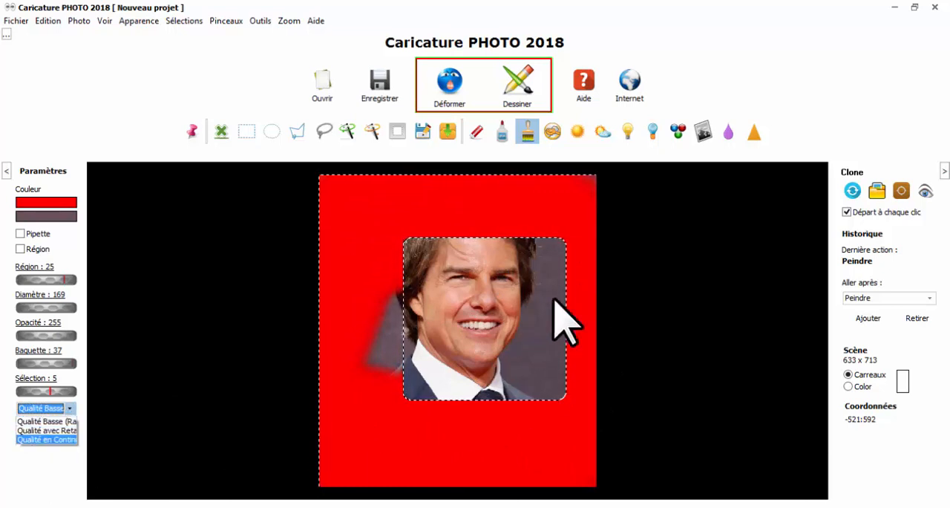